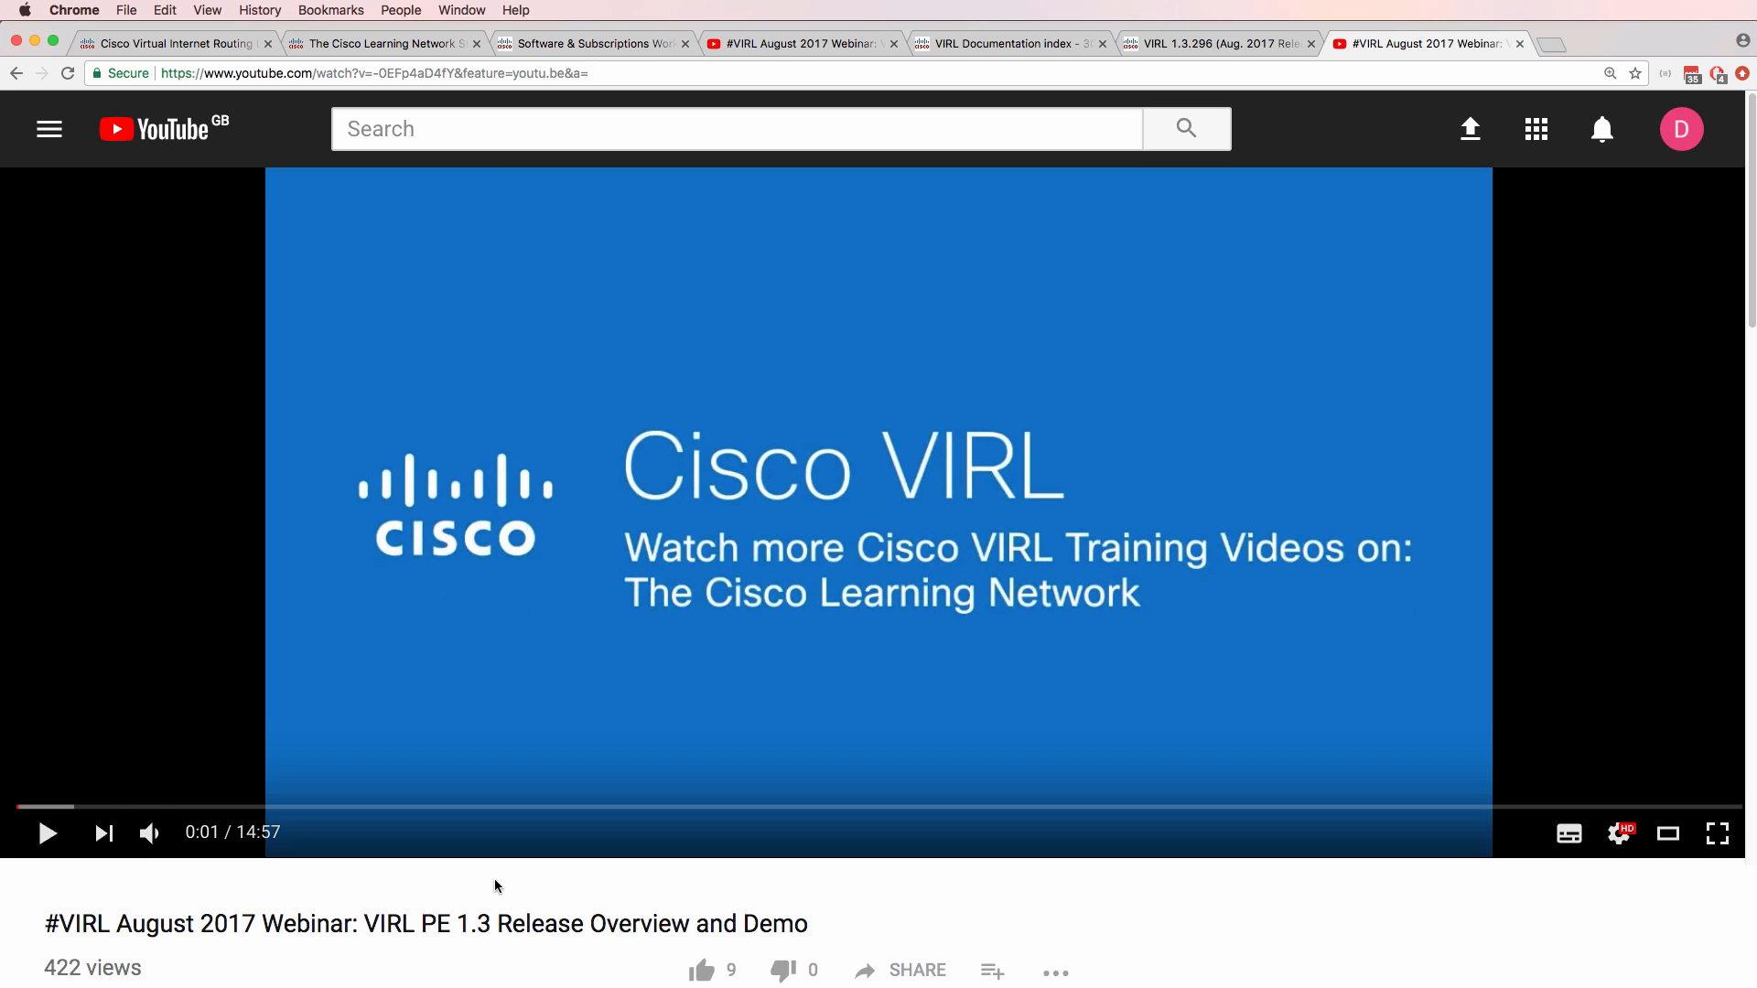
Highlight the VIRL August 2017 webinar title under the video.
drag(365, 924, 828, 928)
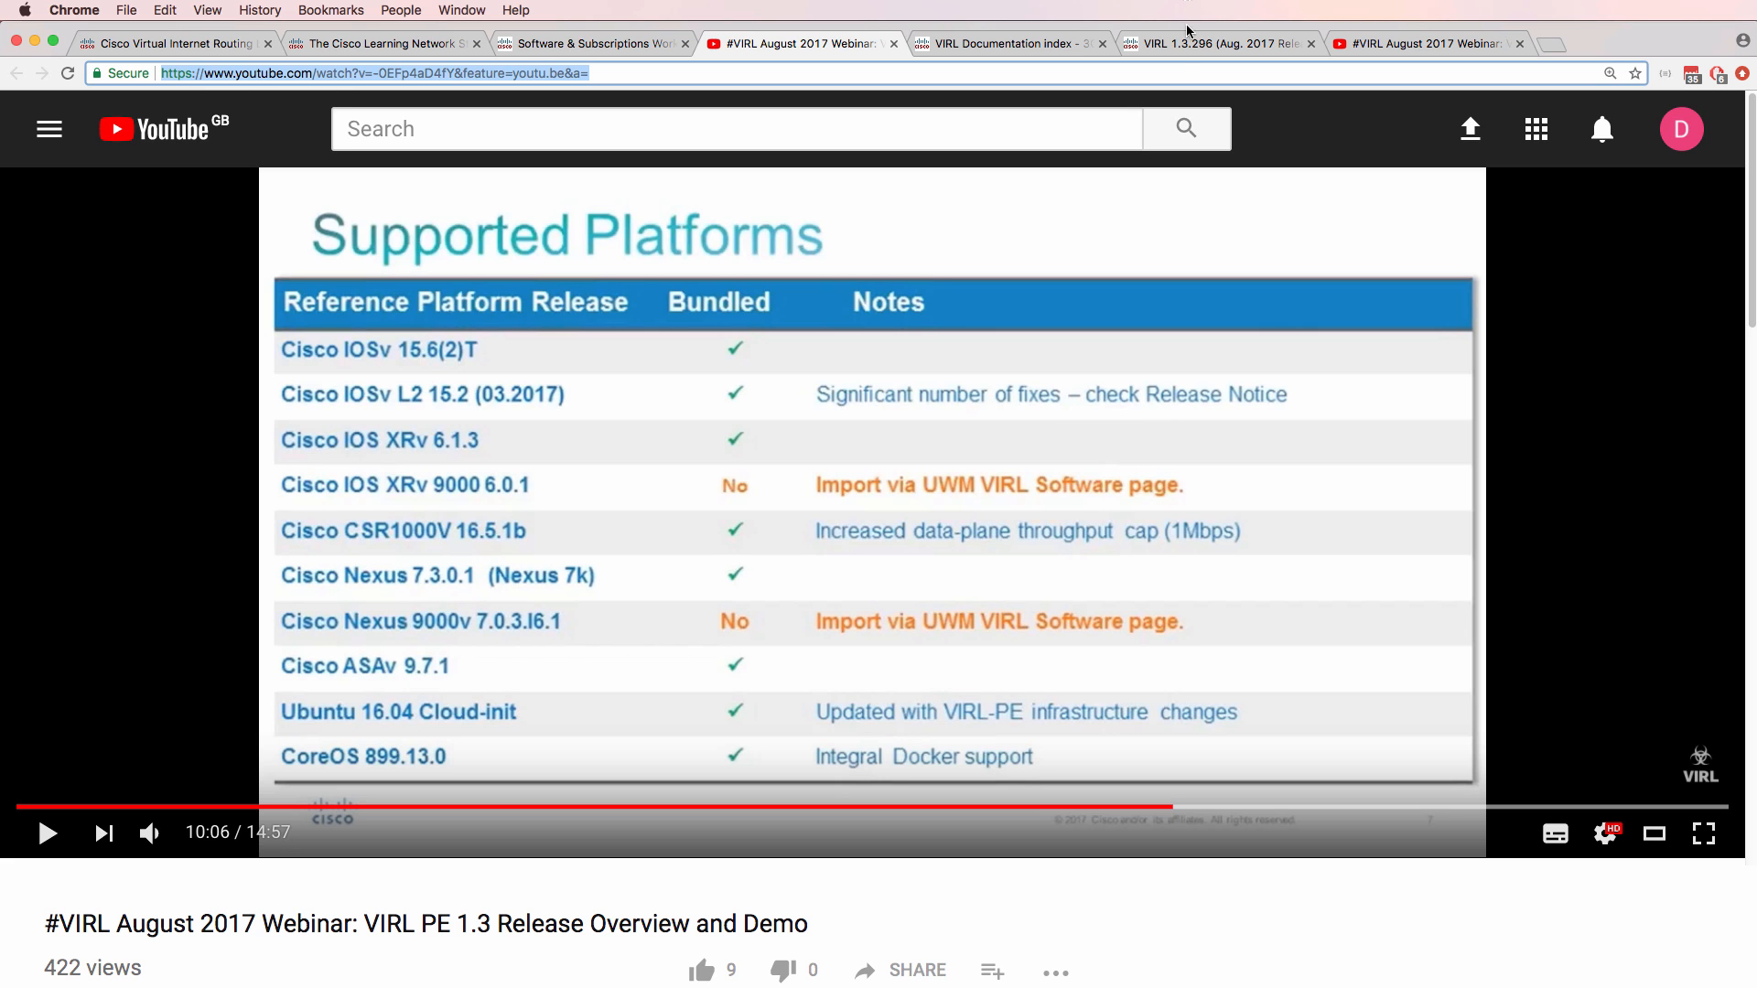
click(1209, 43)
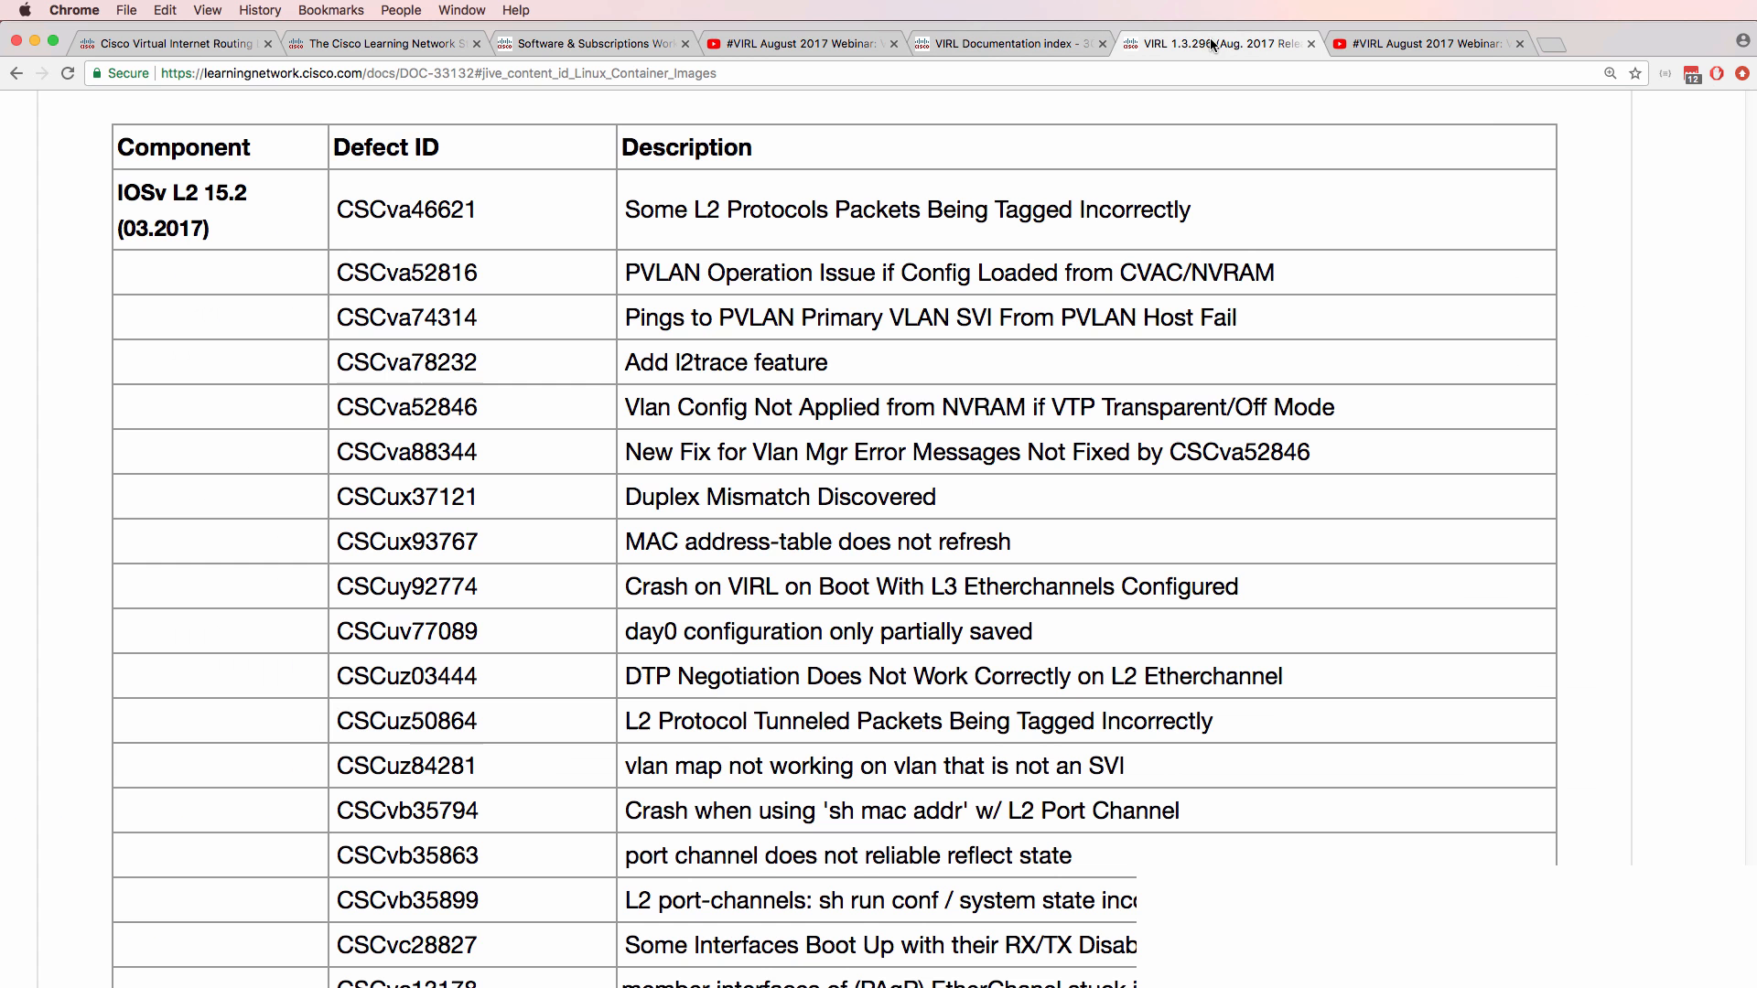
drag(118, 184, 217, 228)
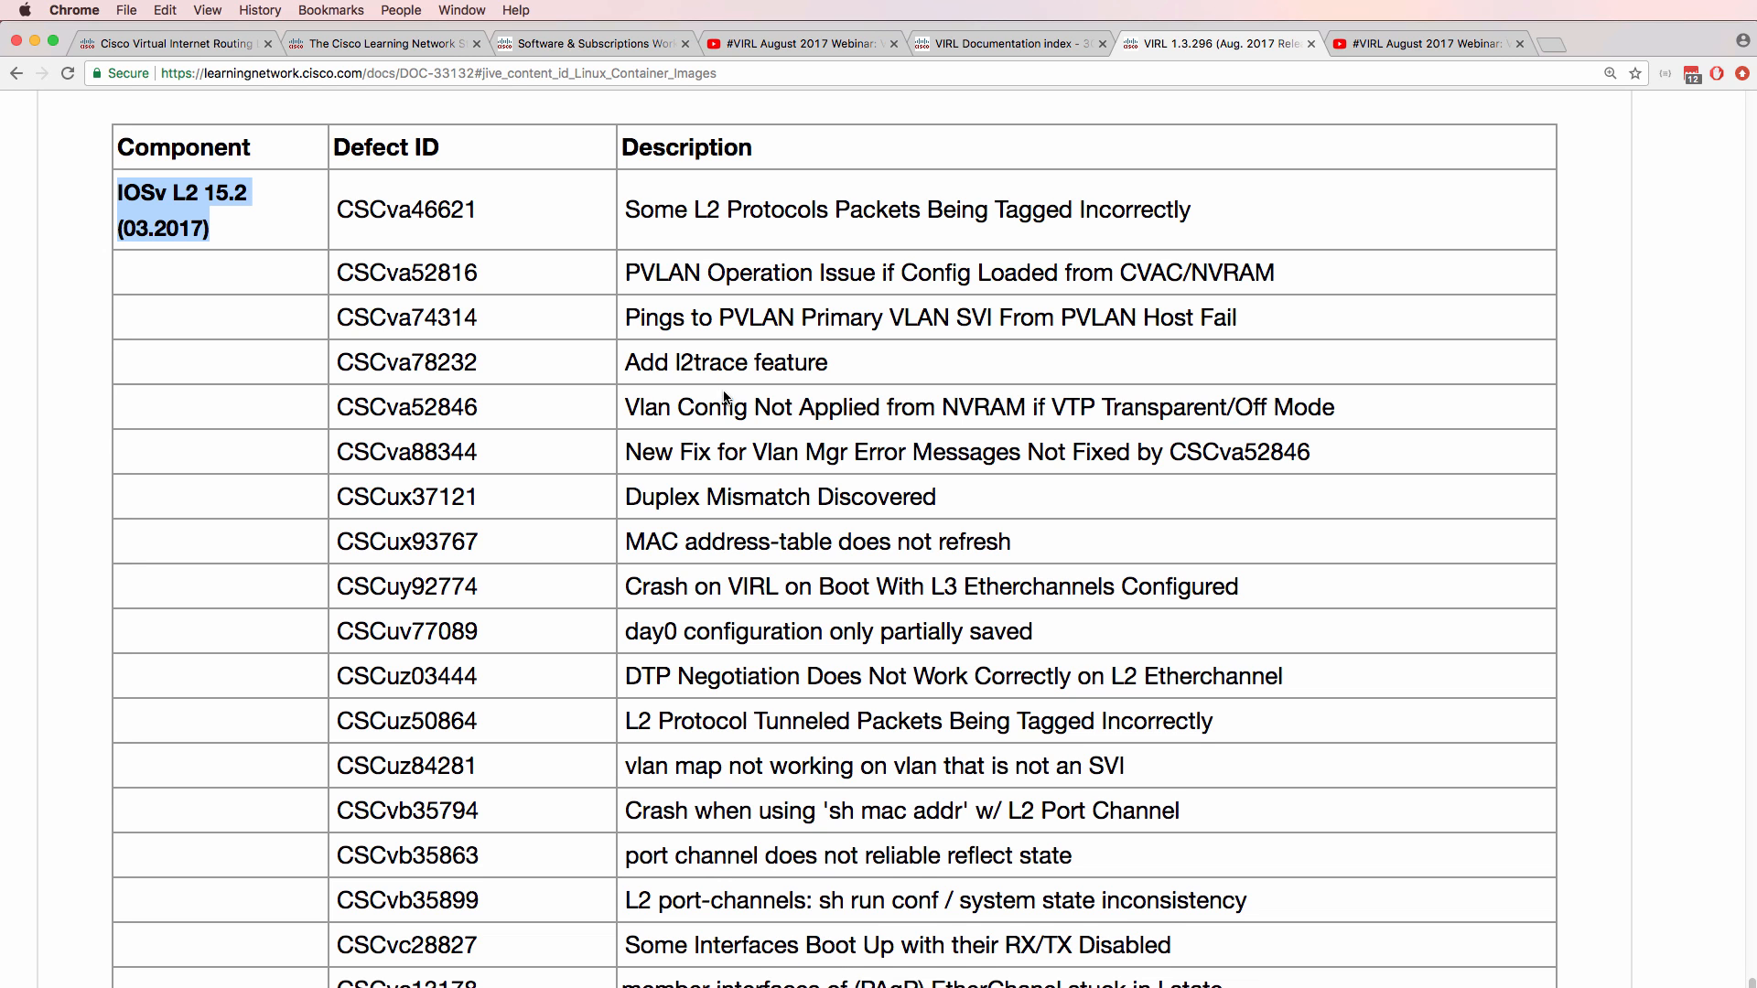
double_click(1300, 678)
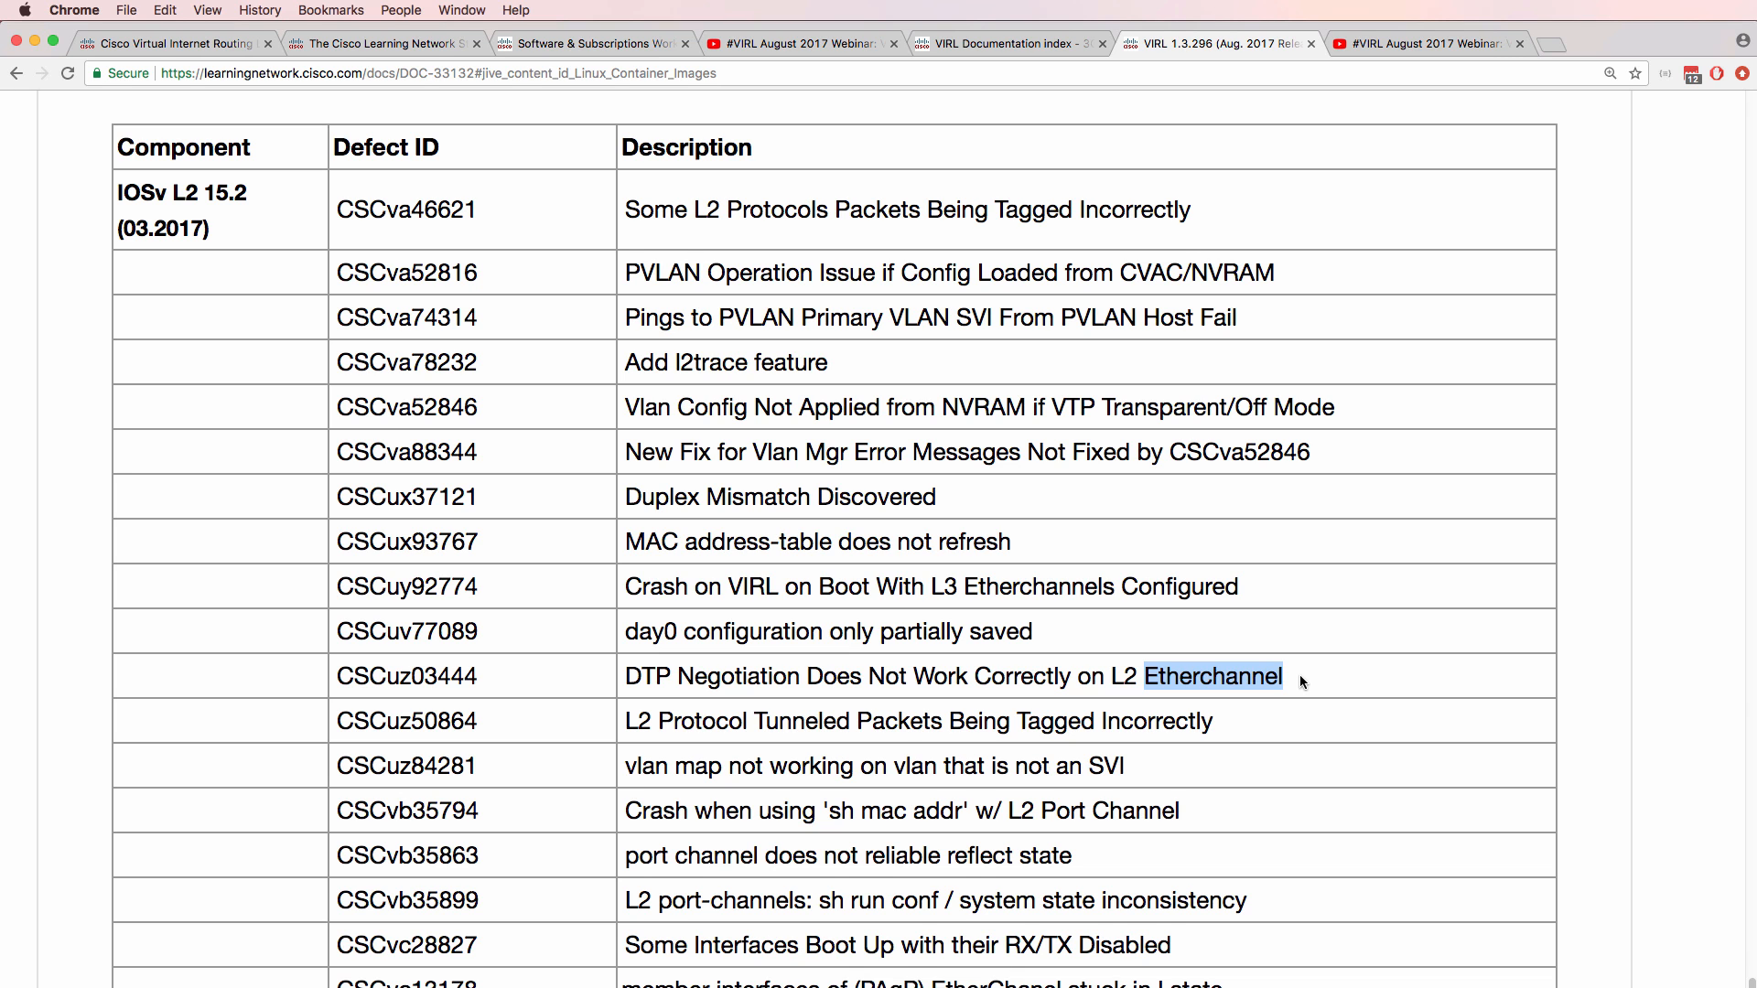
drag(628, 587, 1259, 596)
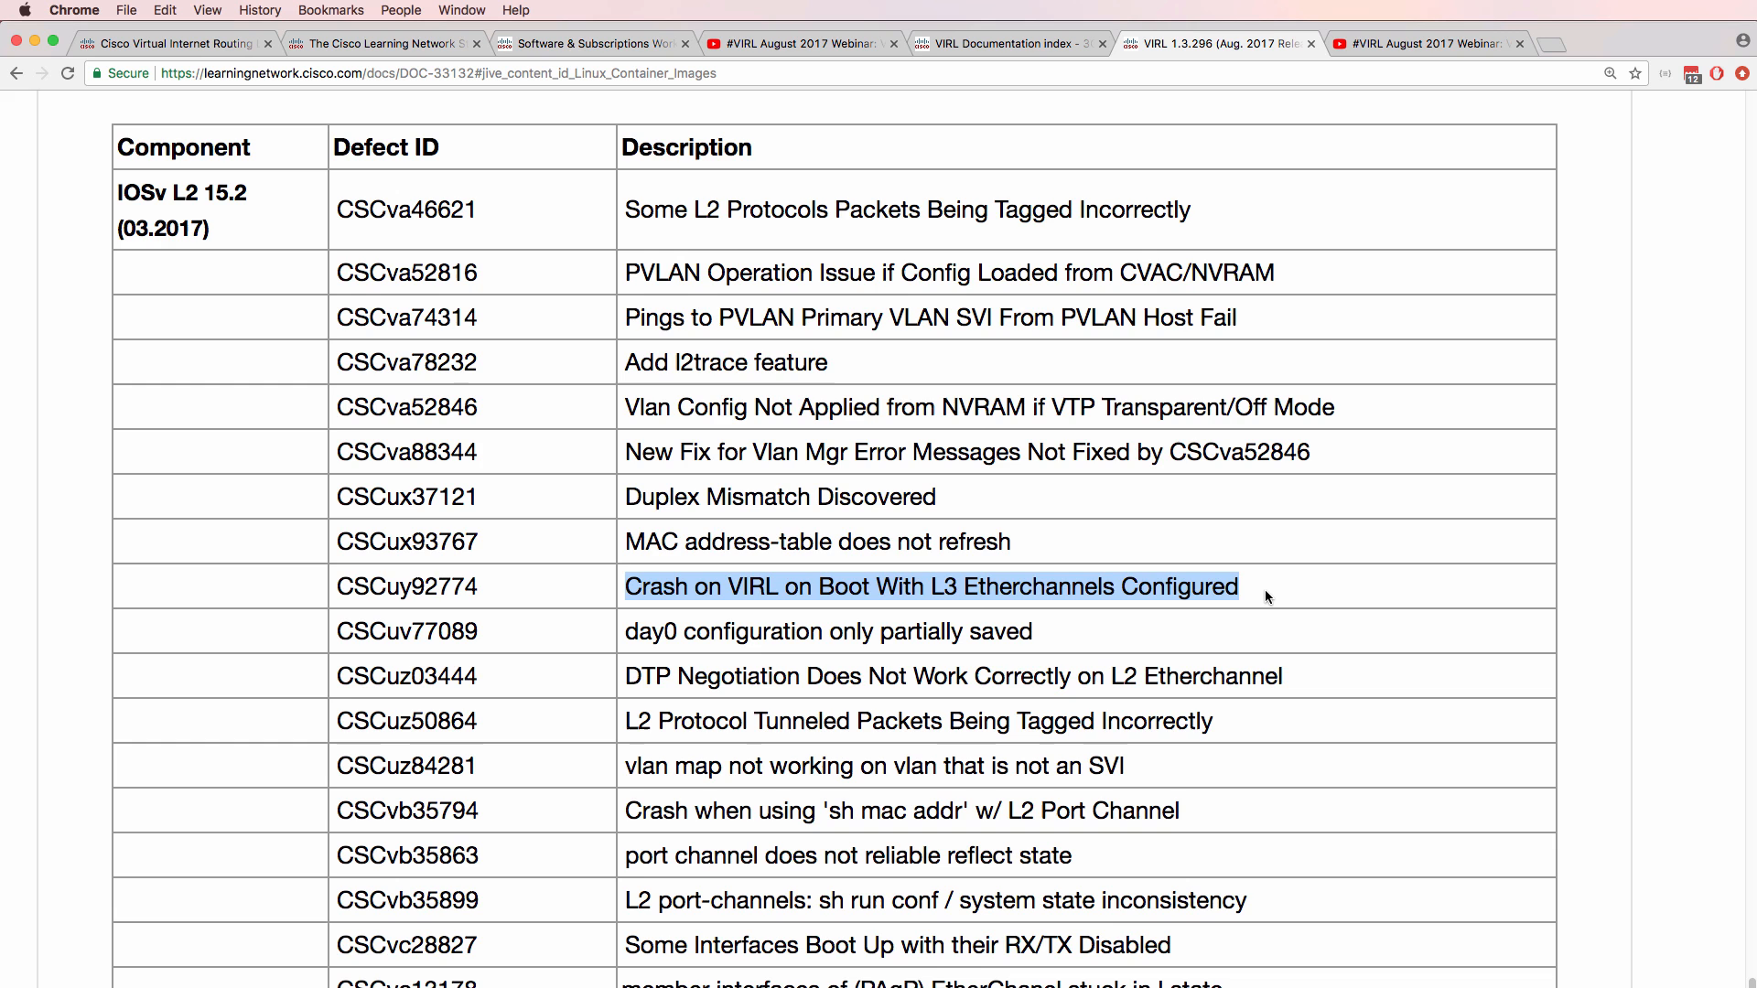
scroll(1262, 590, down, 2)
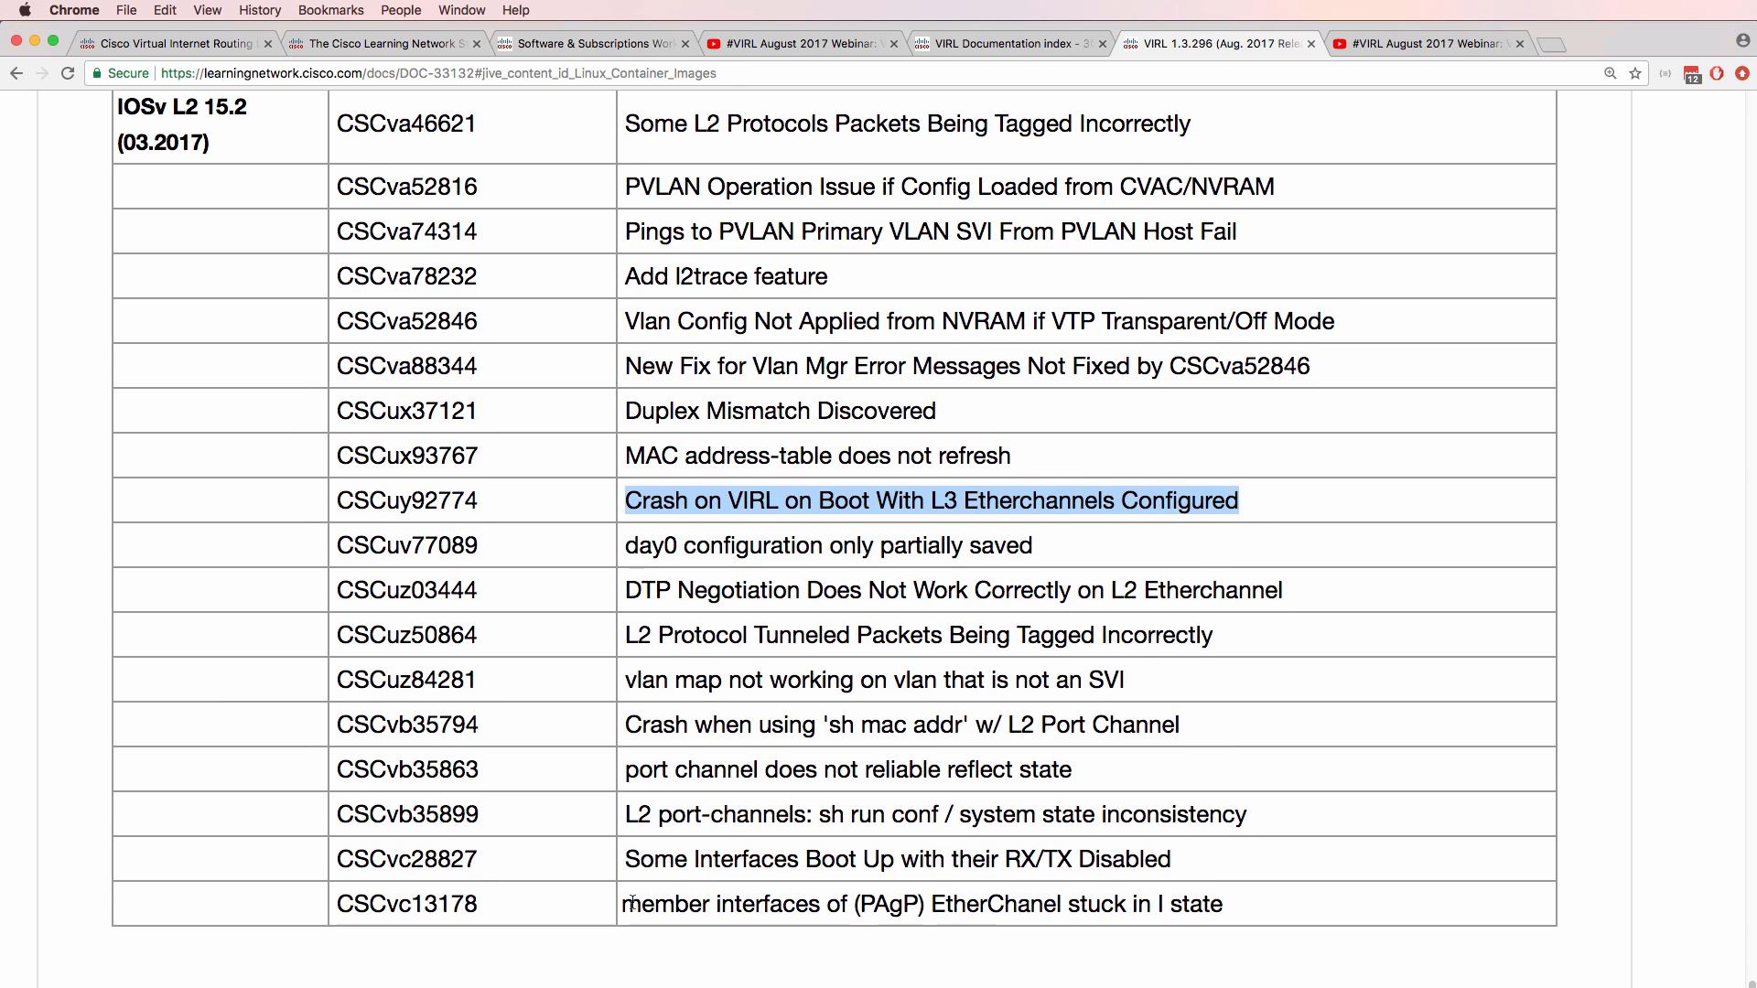
mouse_move(640, 903)
mouse_down()
mouse_move(1237, 947)
mouse_move(1252, 915)
mouse_up()
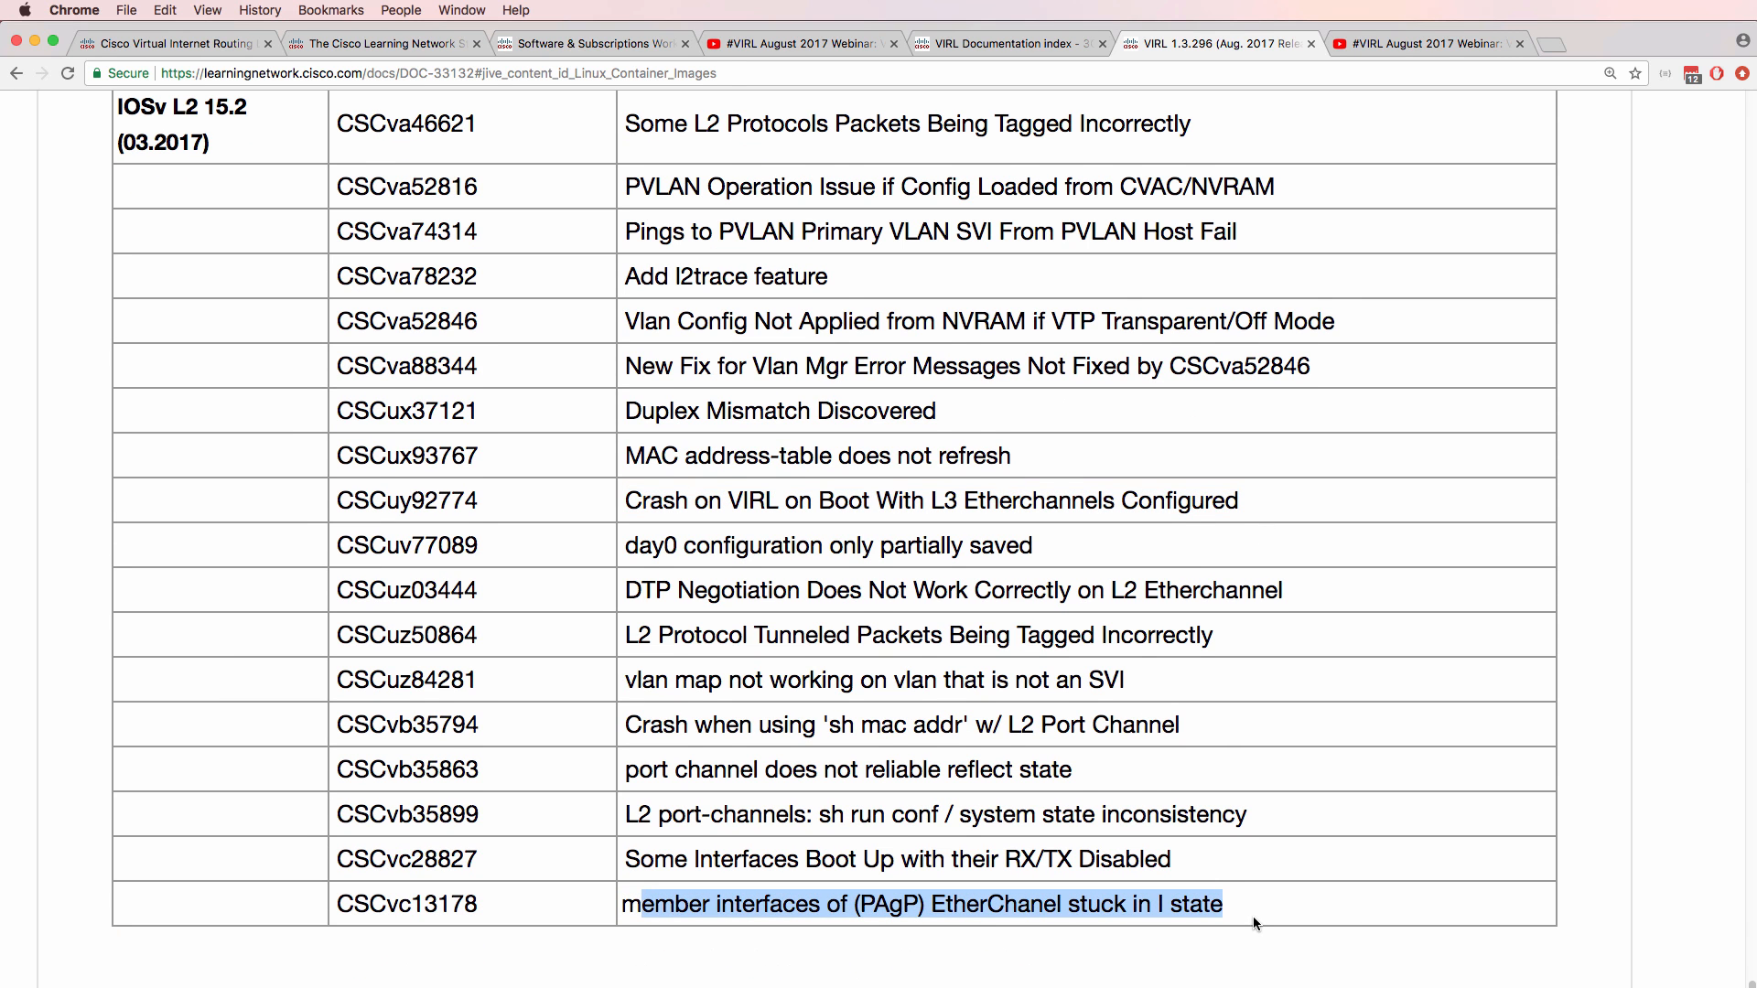
drag(627, 591, 1269, 604)
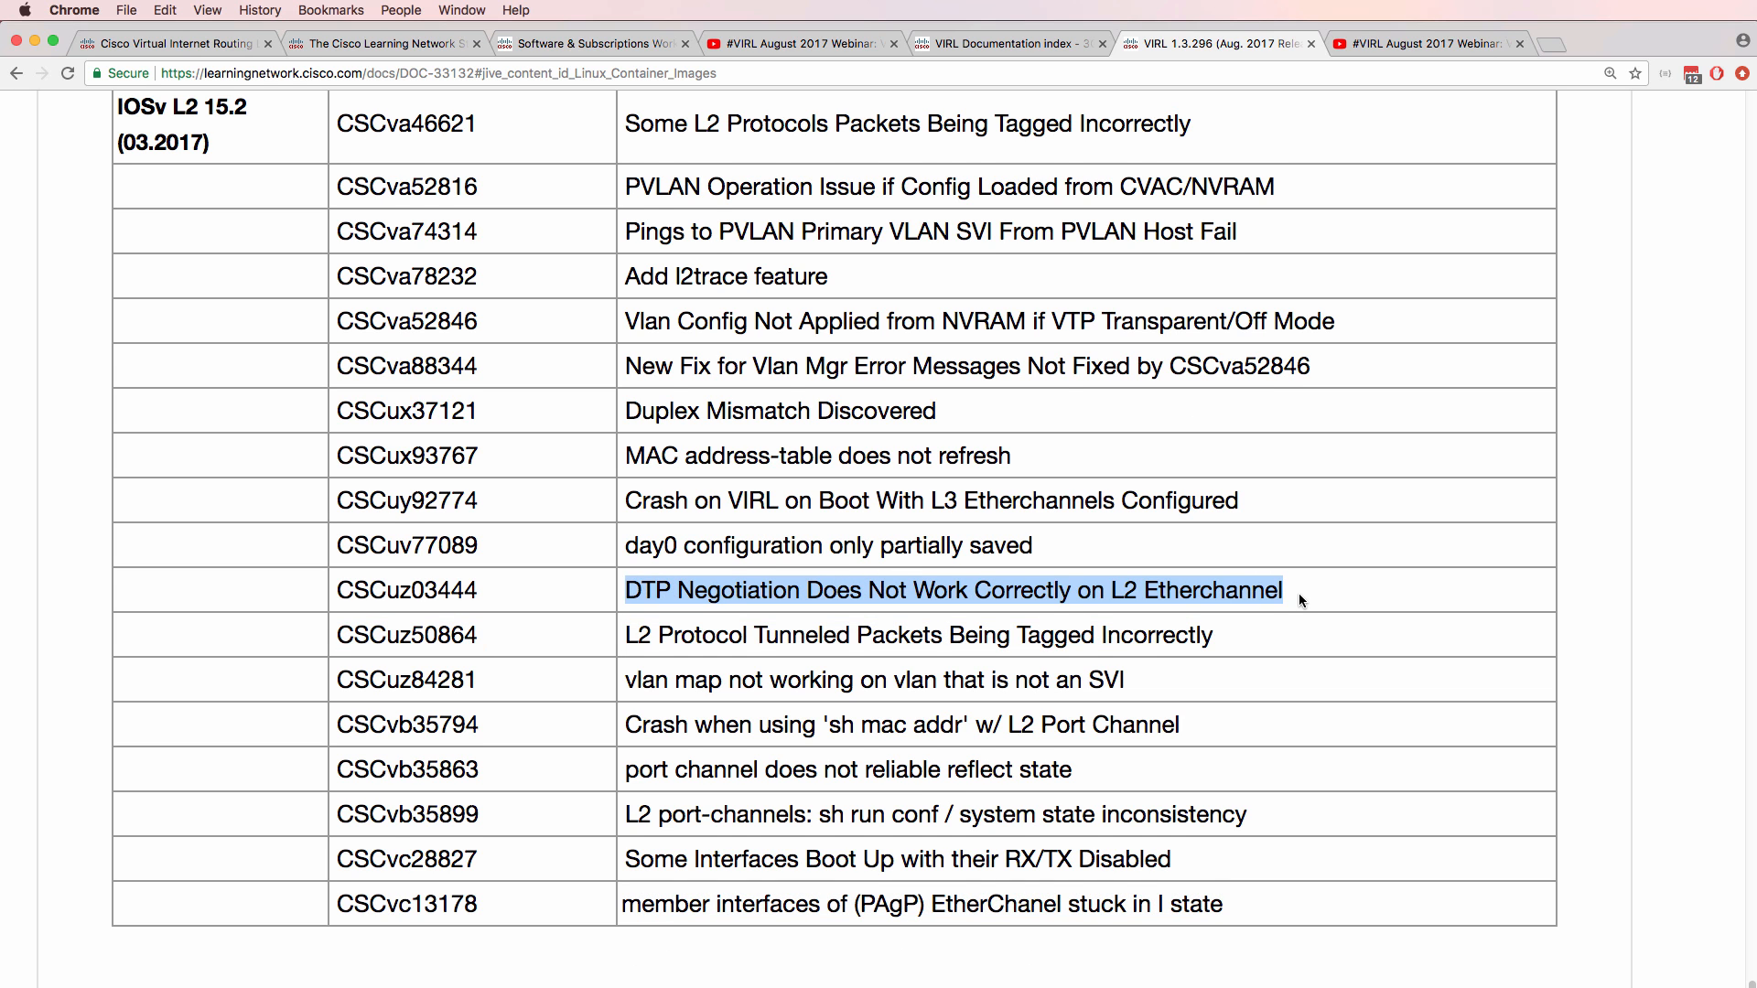
scroll(1299, 595, up, 2)
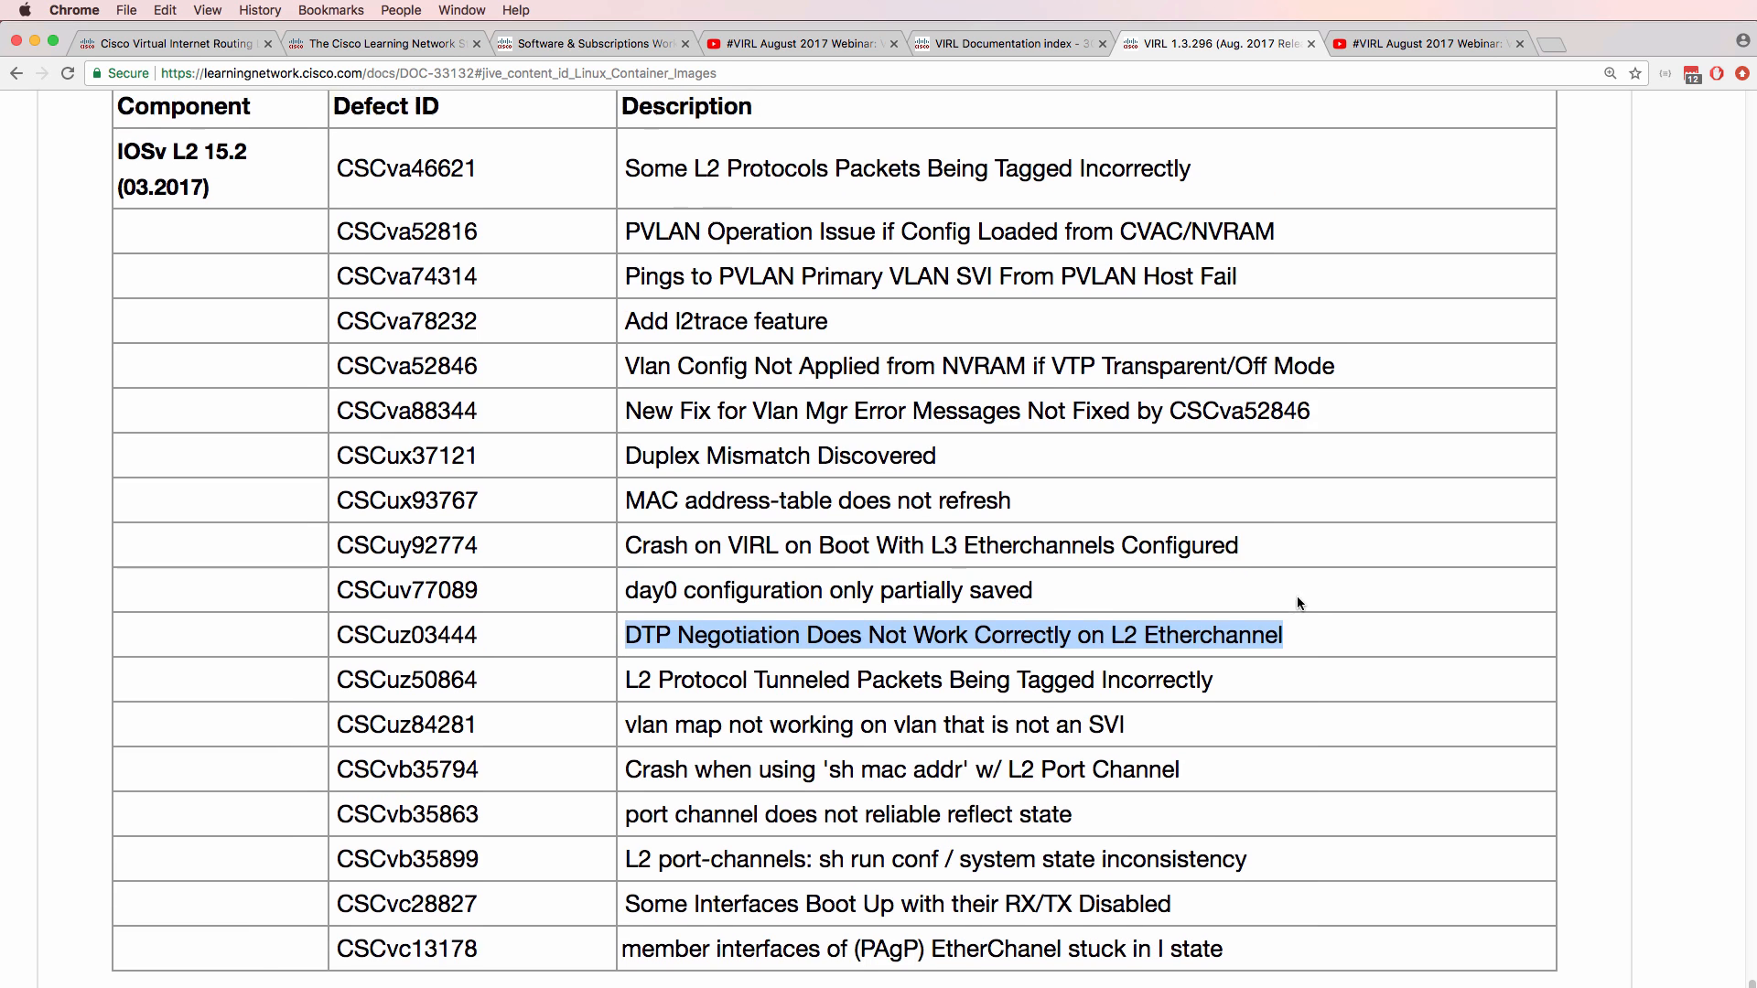
Return to the VIRL August 2017 webinar video tab.
click(758, 47)
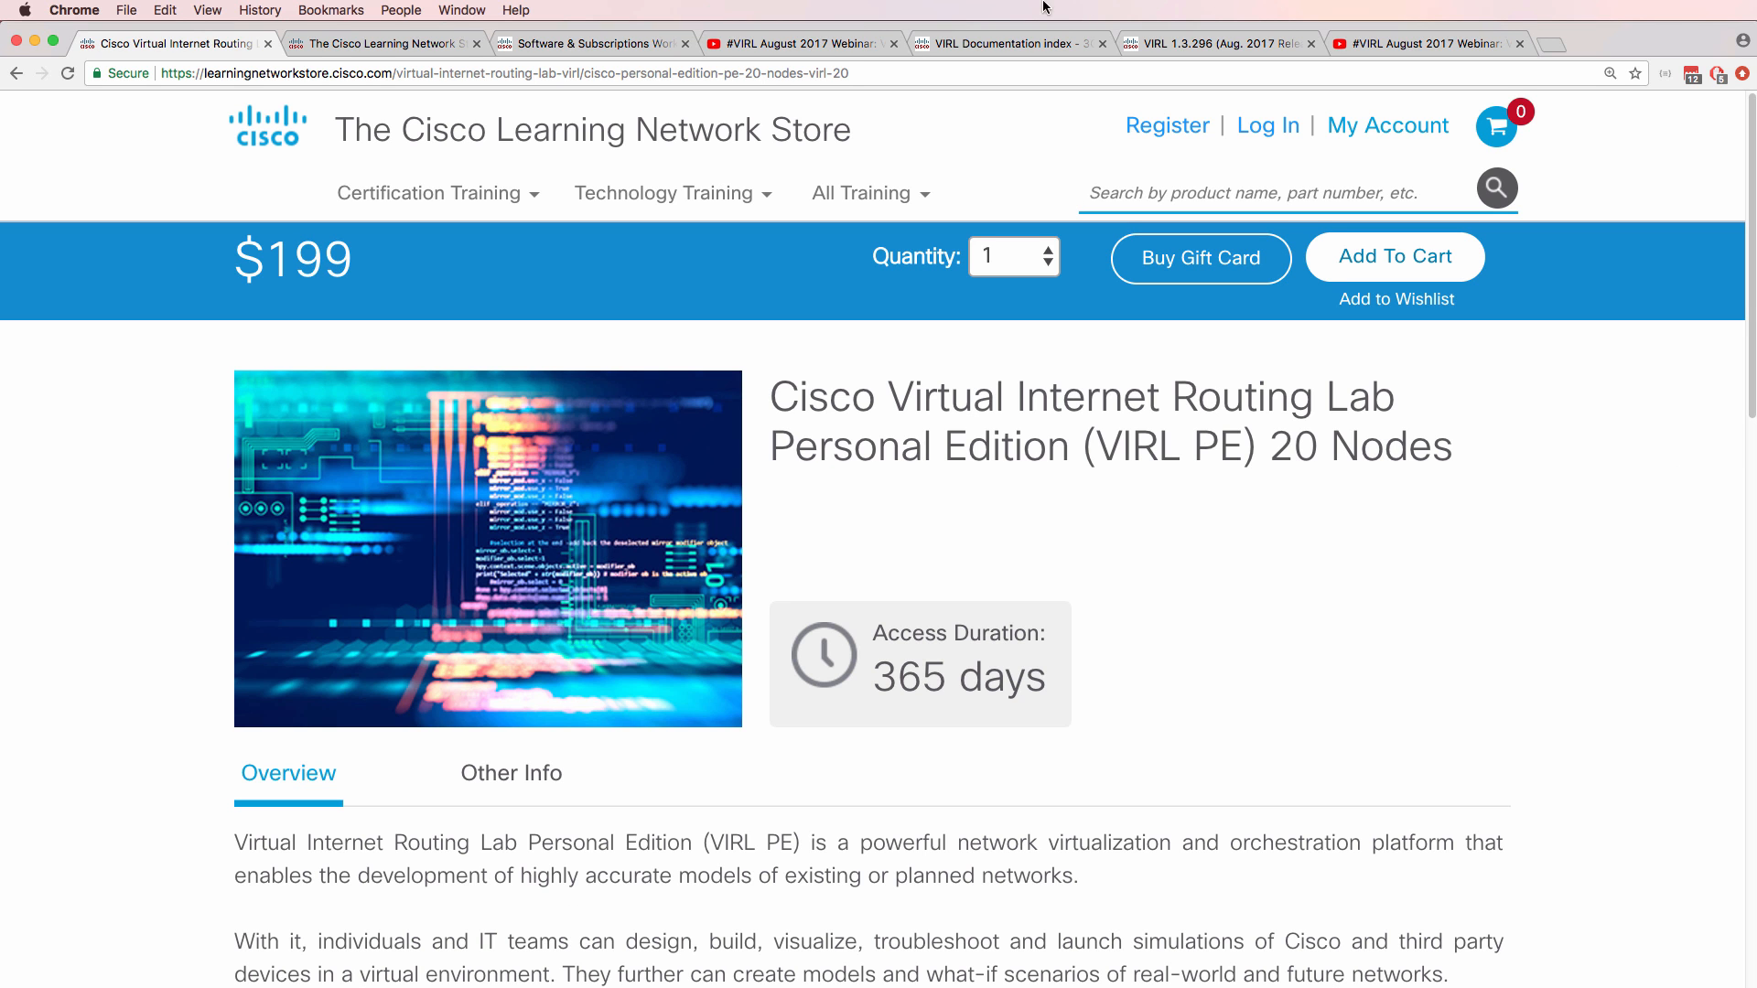
On the Cisco download page, highlight the IOSvL2 qcow2 file name and its 28-AUG-2017 release date.
click(617, 41)
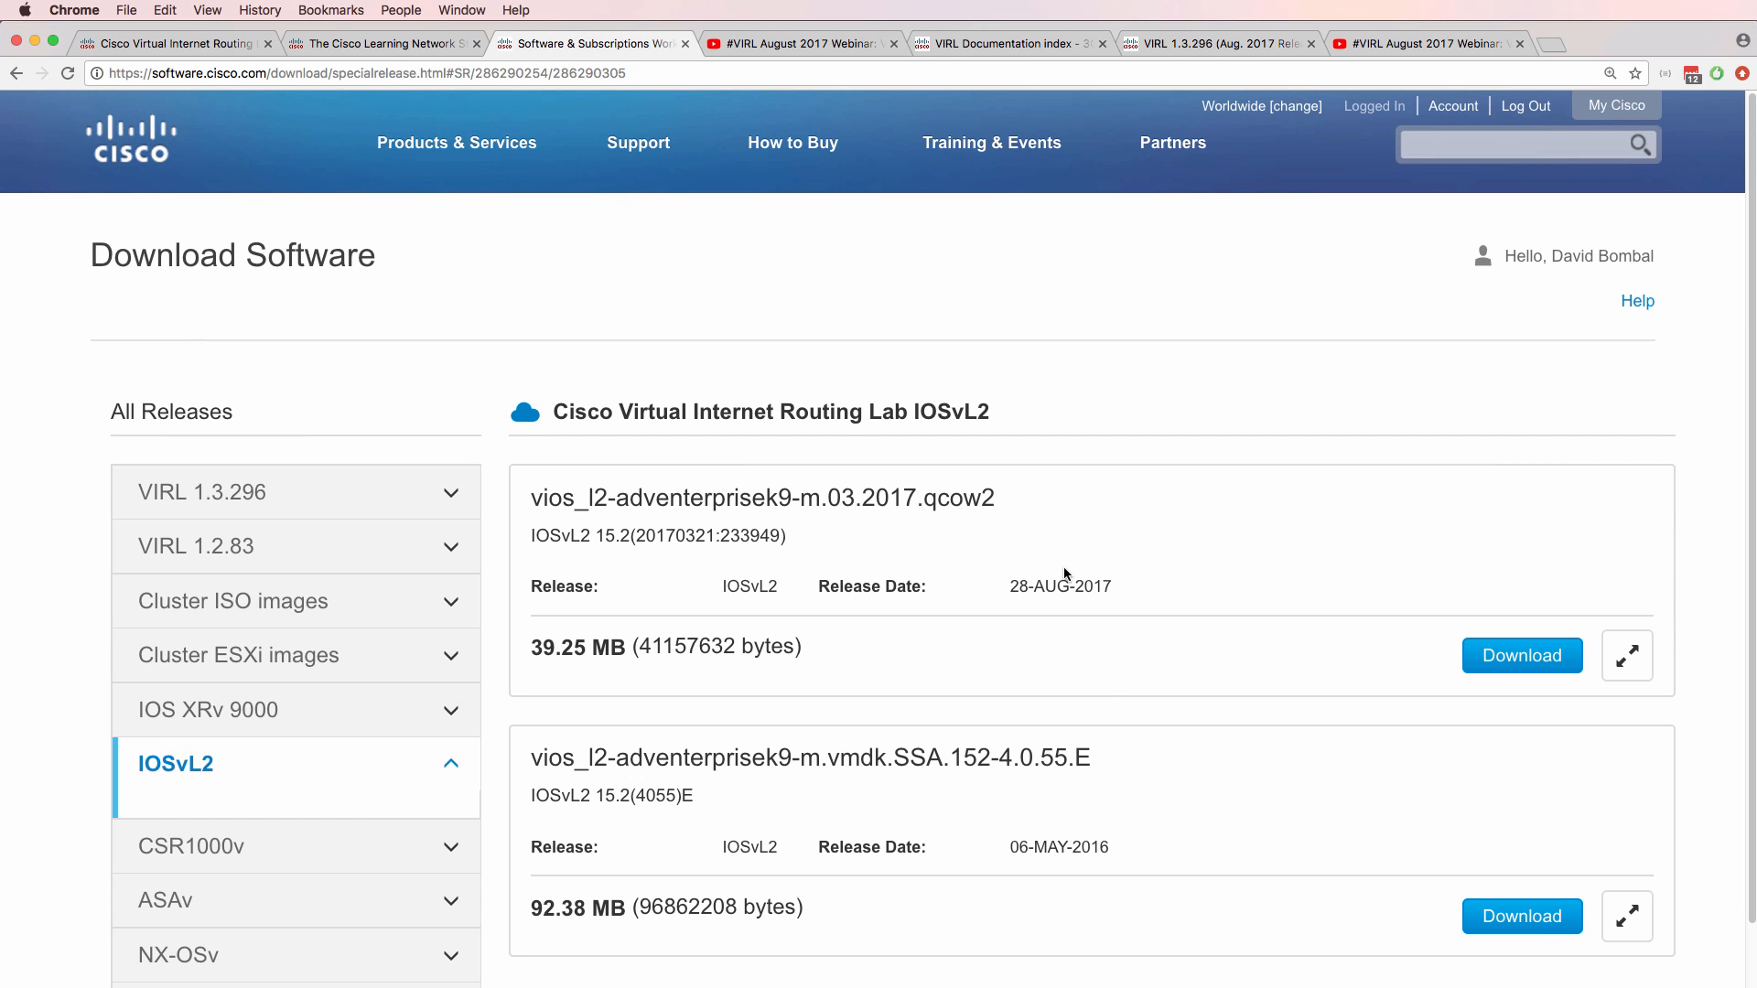
drag(1137, 591, 638, 579)
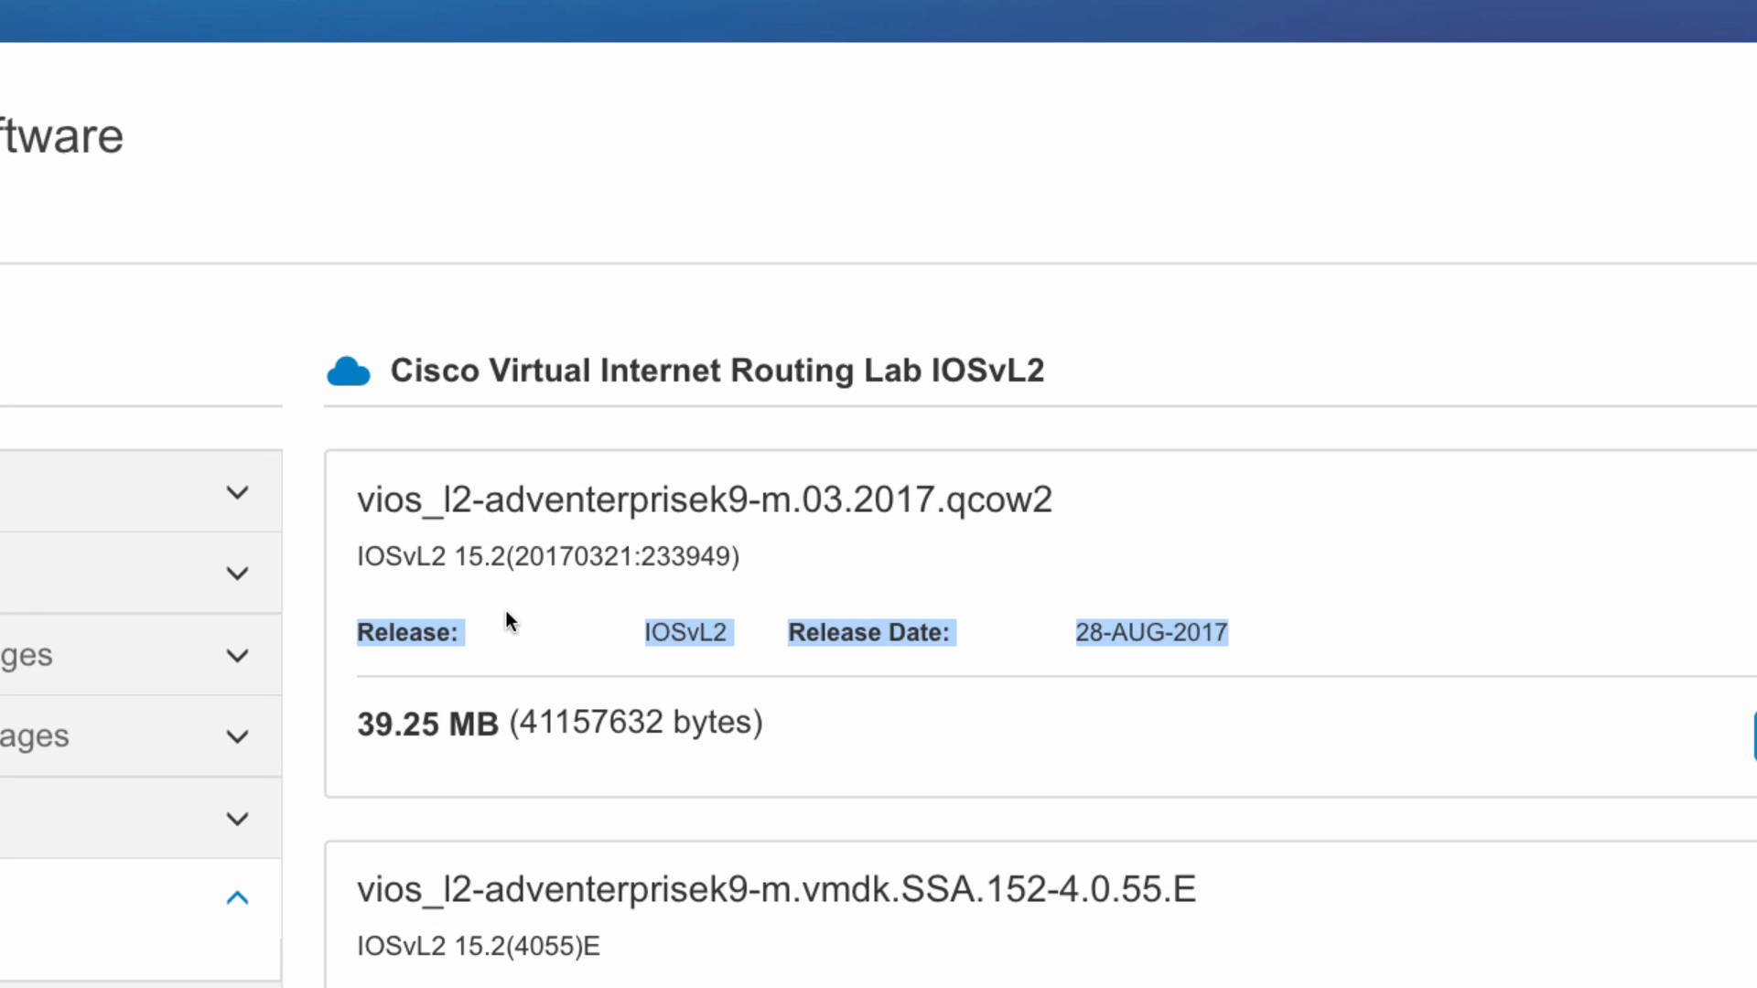
drag(1067, 499, 316, 501)
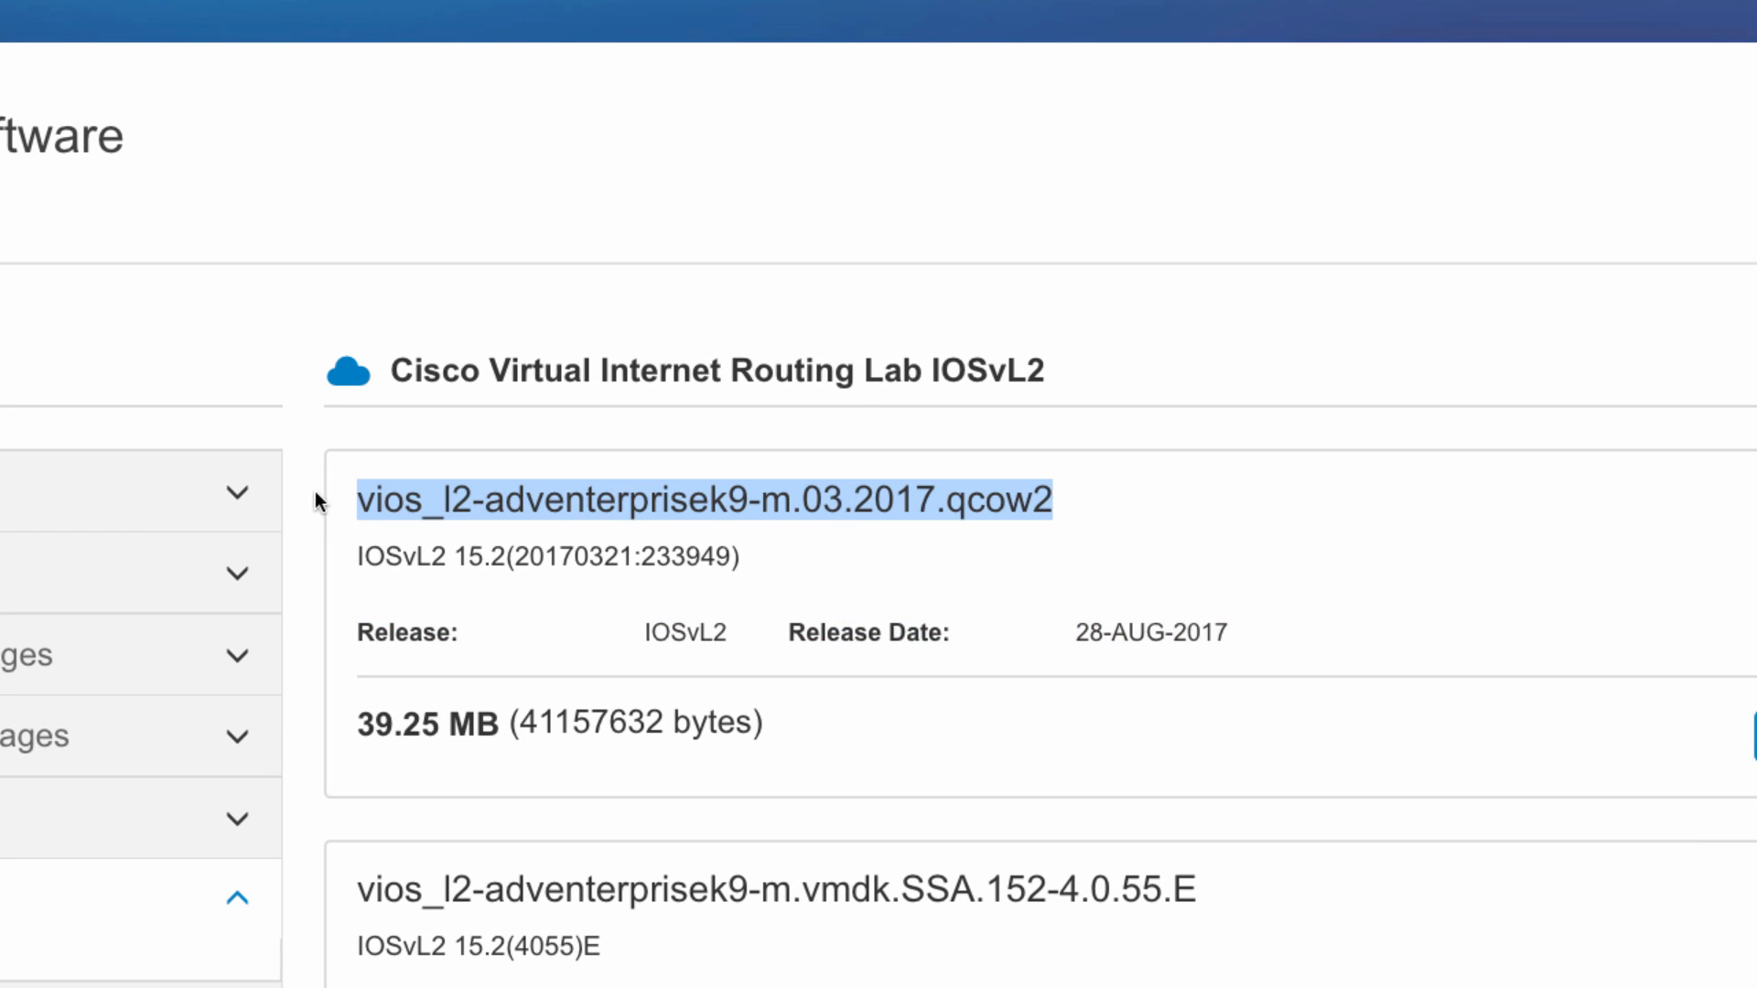
drag(1236, 639, 1065, 646)
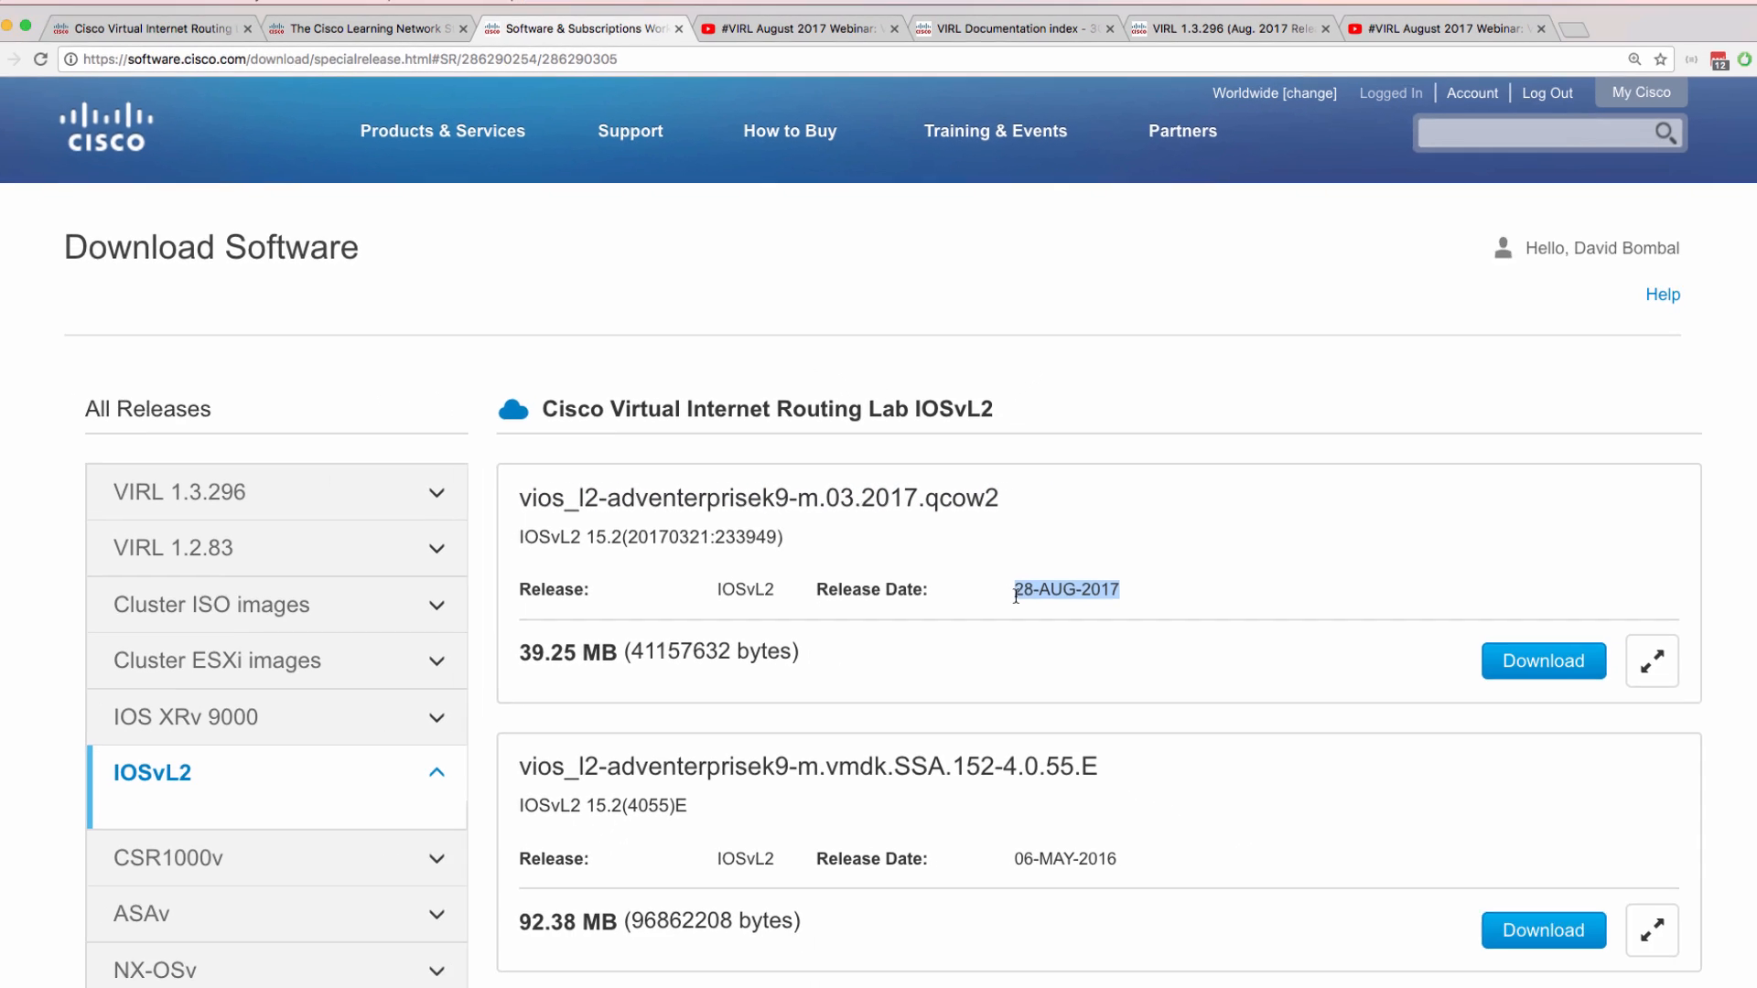
Download vios_l2-adventerprisek9-m.03.2017.qcow2, accepting the license agreement.
click(1525, 659)
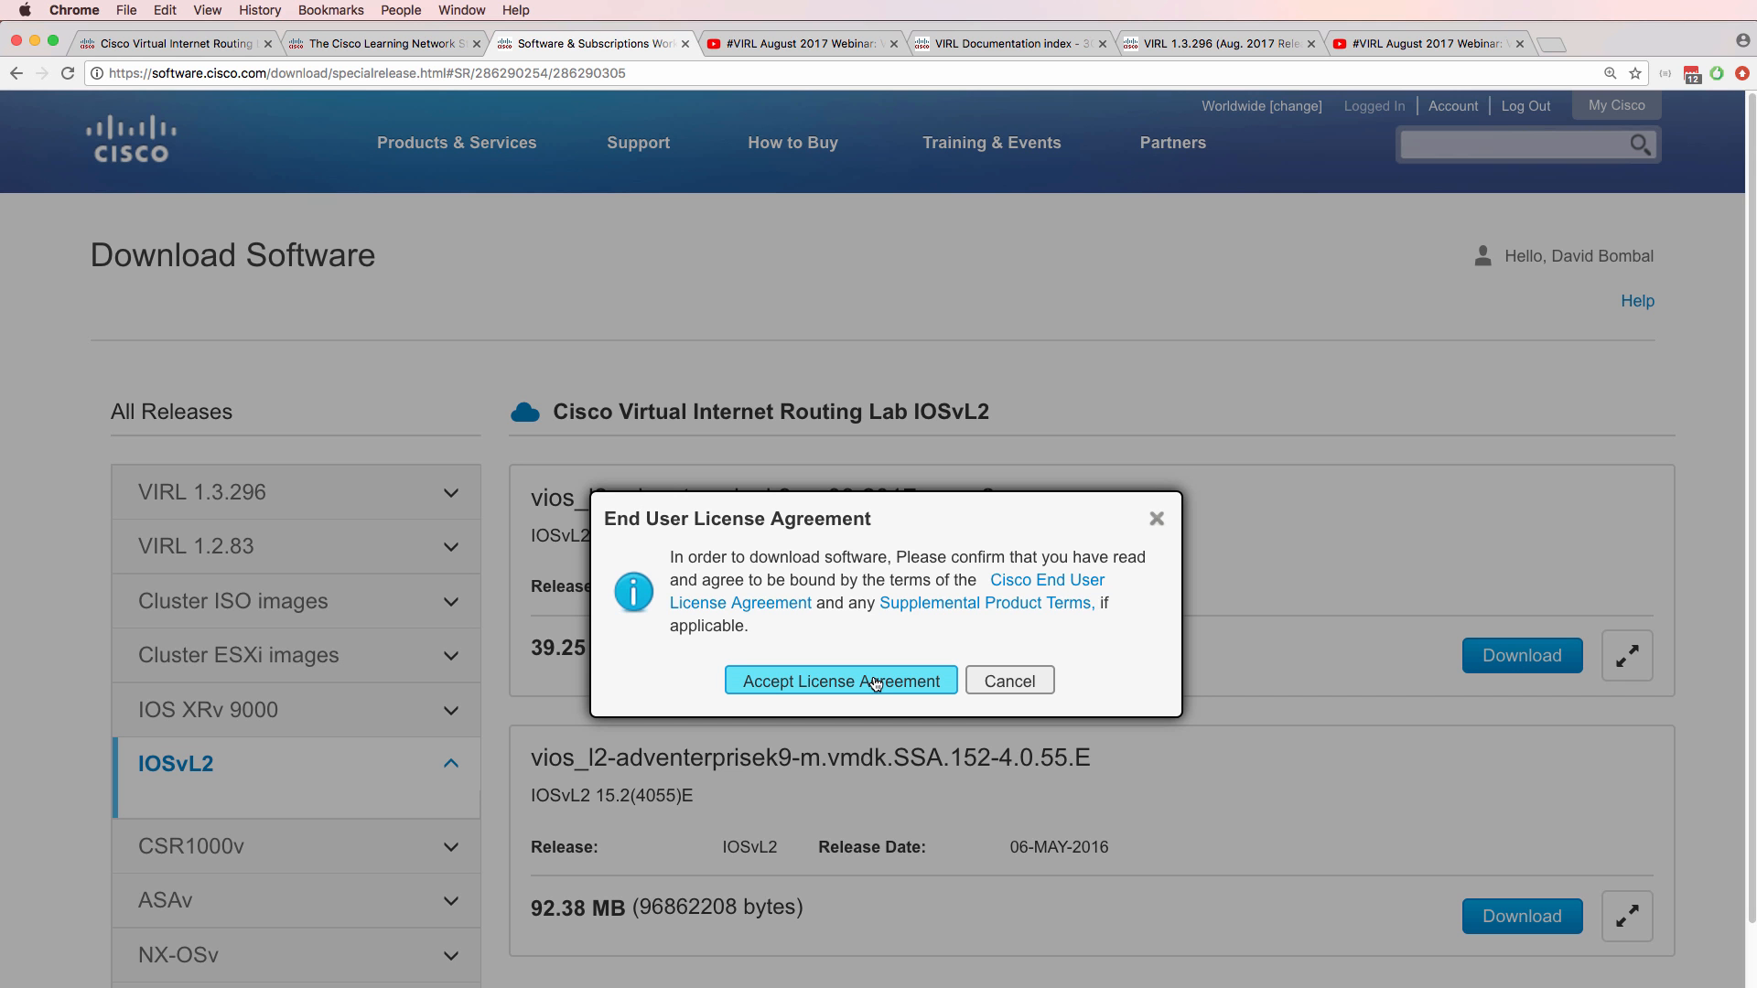
click(873, 675)
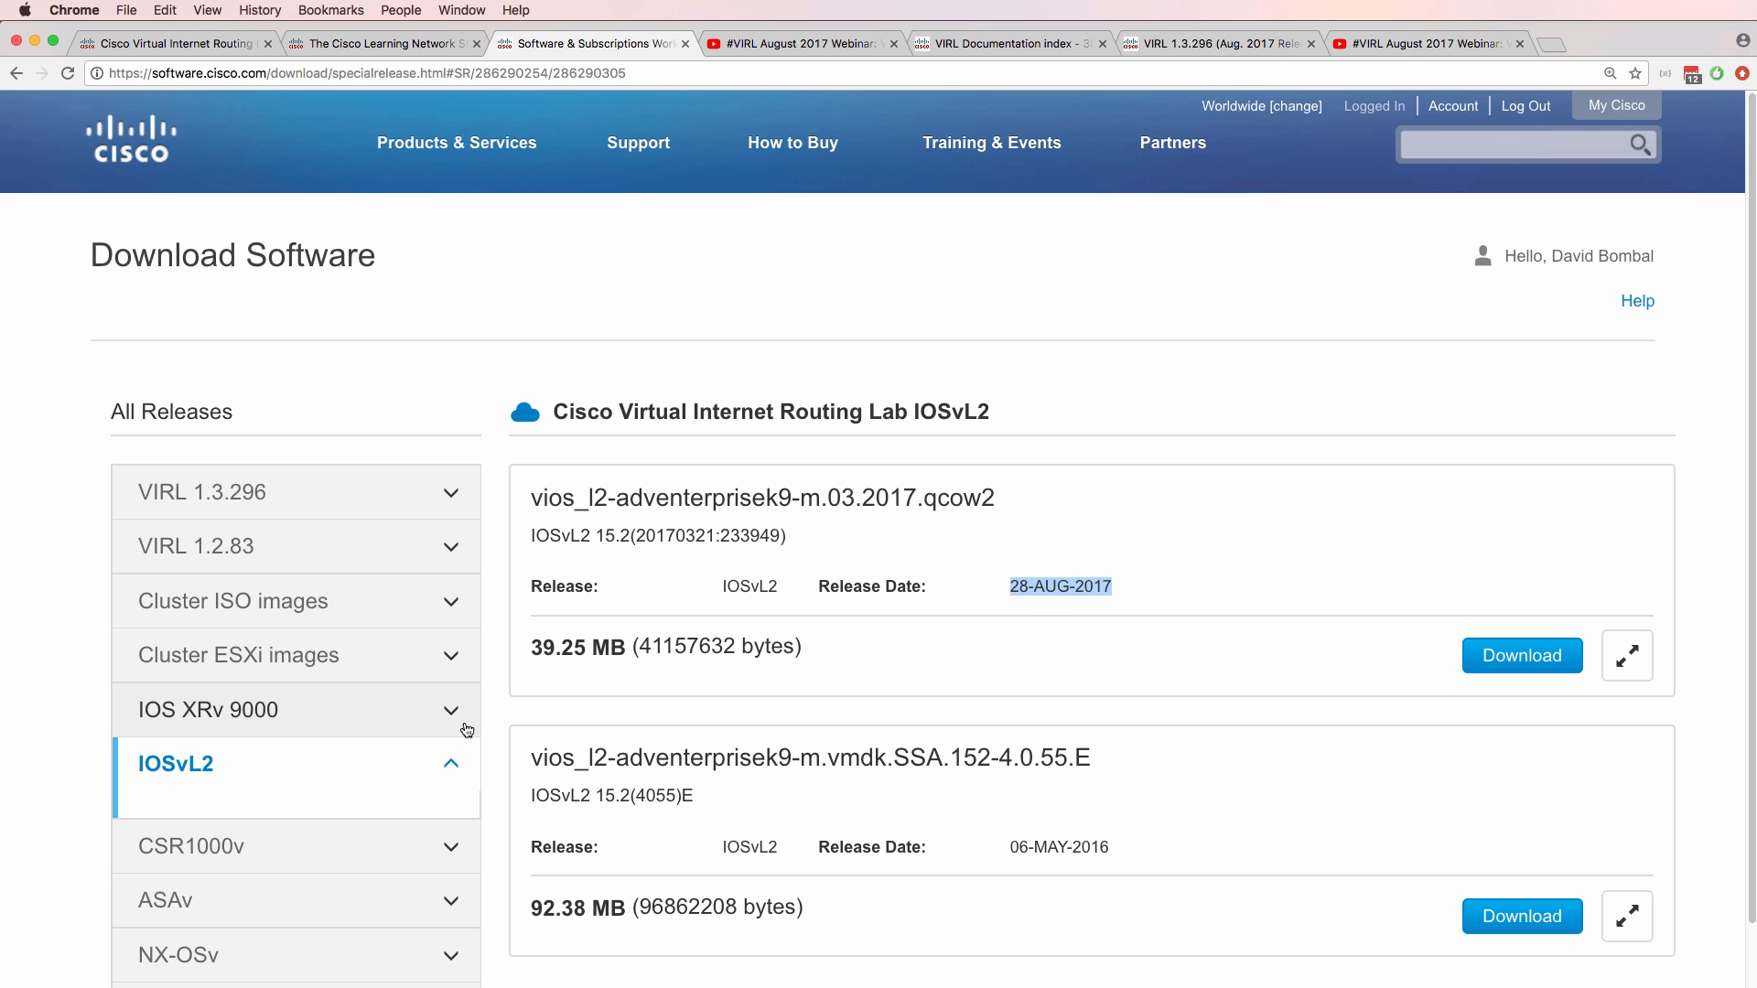
Browse the CSR1000v and ASAv release lists and highlight the asav971.qcow2 file name.
click(258, 859)
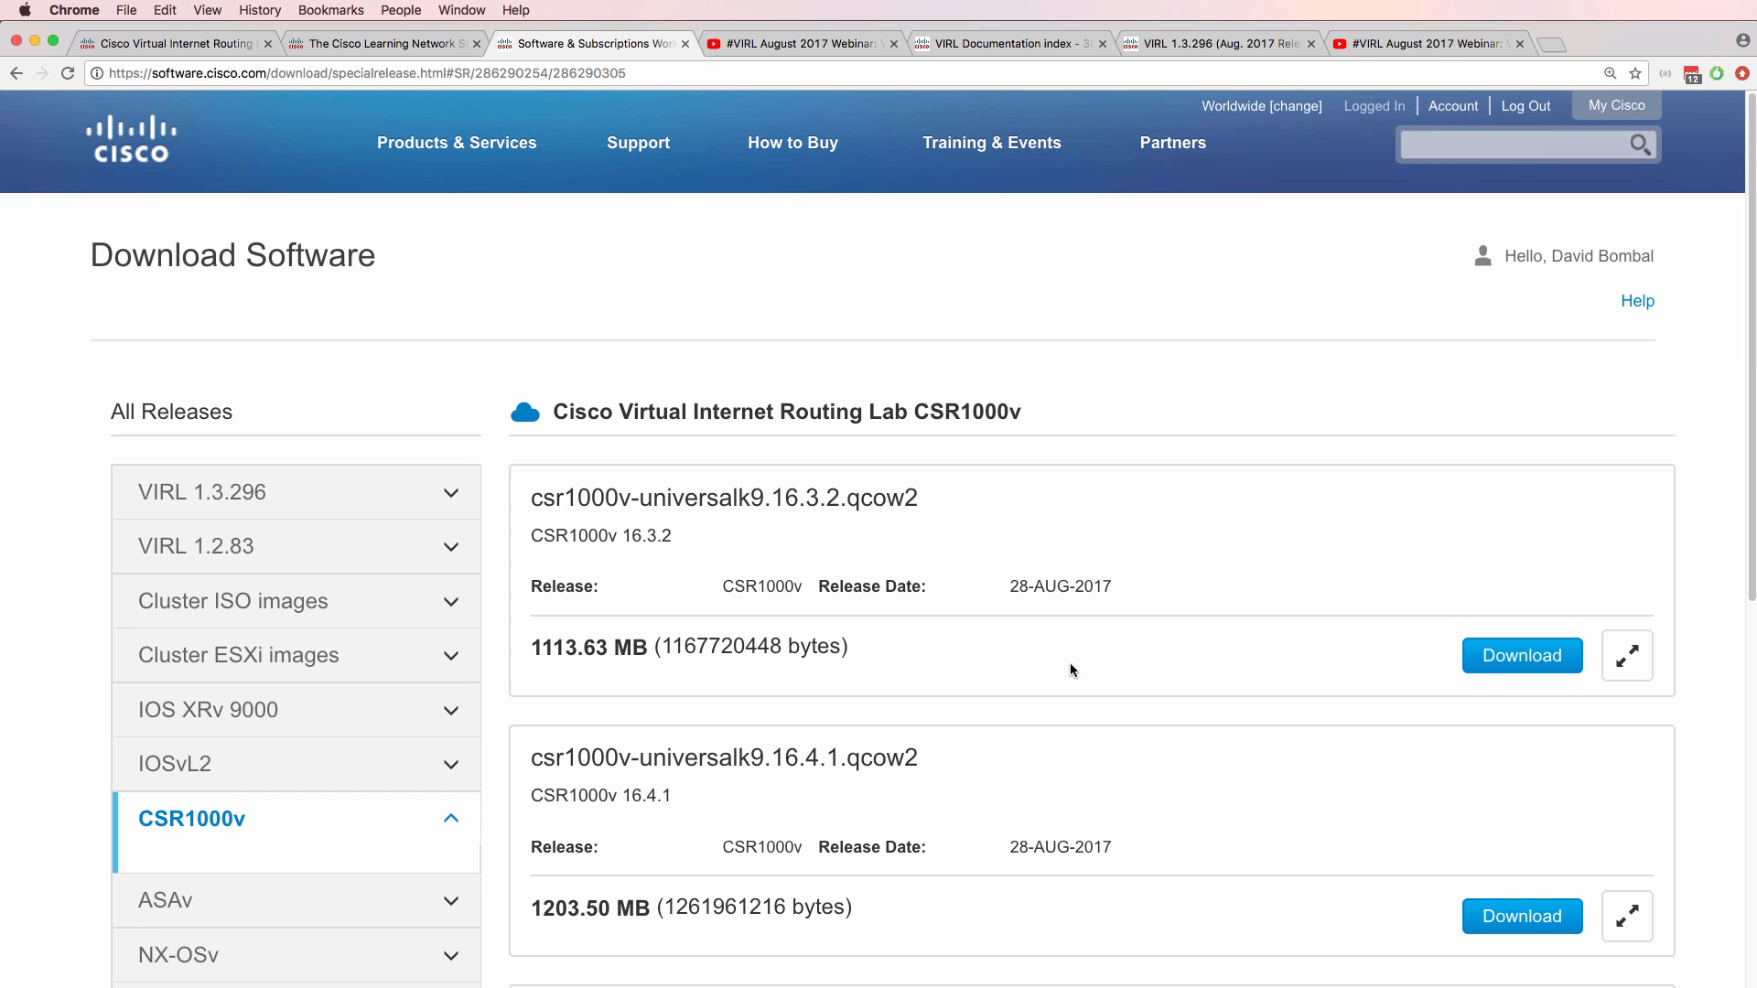
scroll(1753, 413, down, 2)
scroll(1754, 414, down, 2)
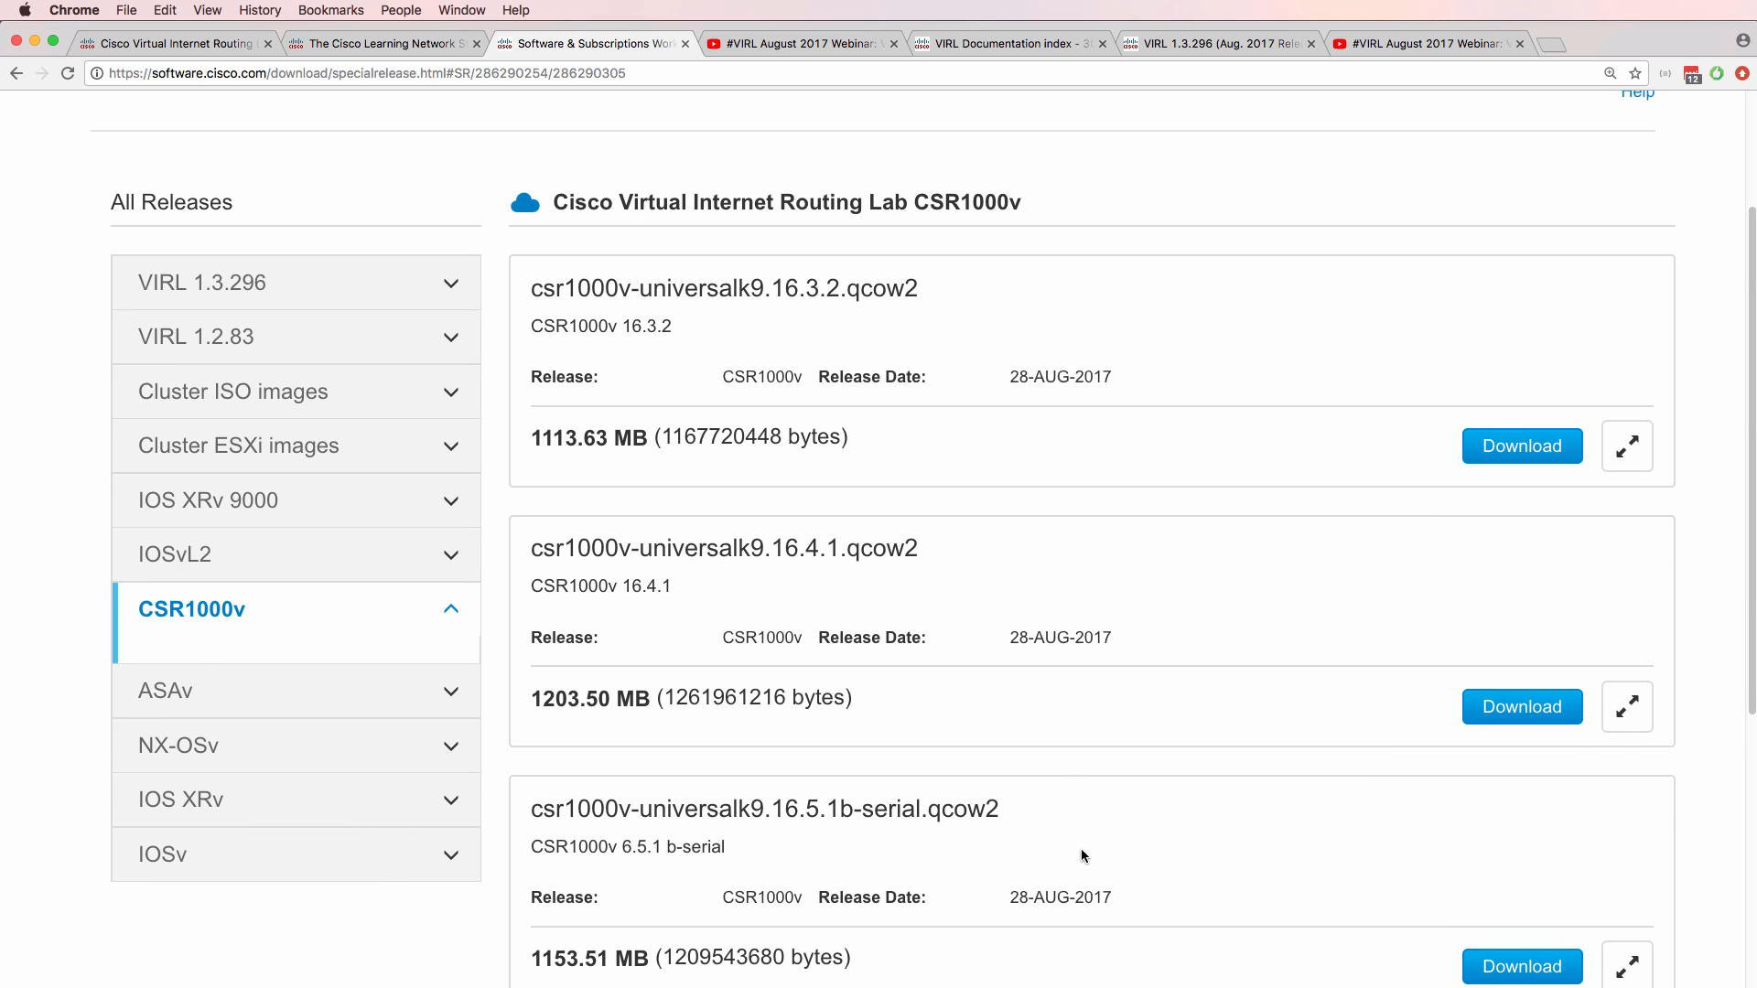
click(188, 692)
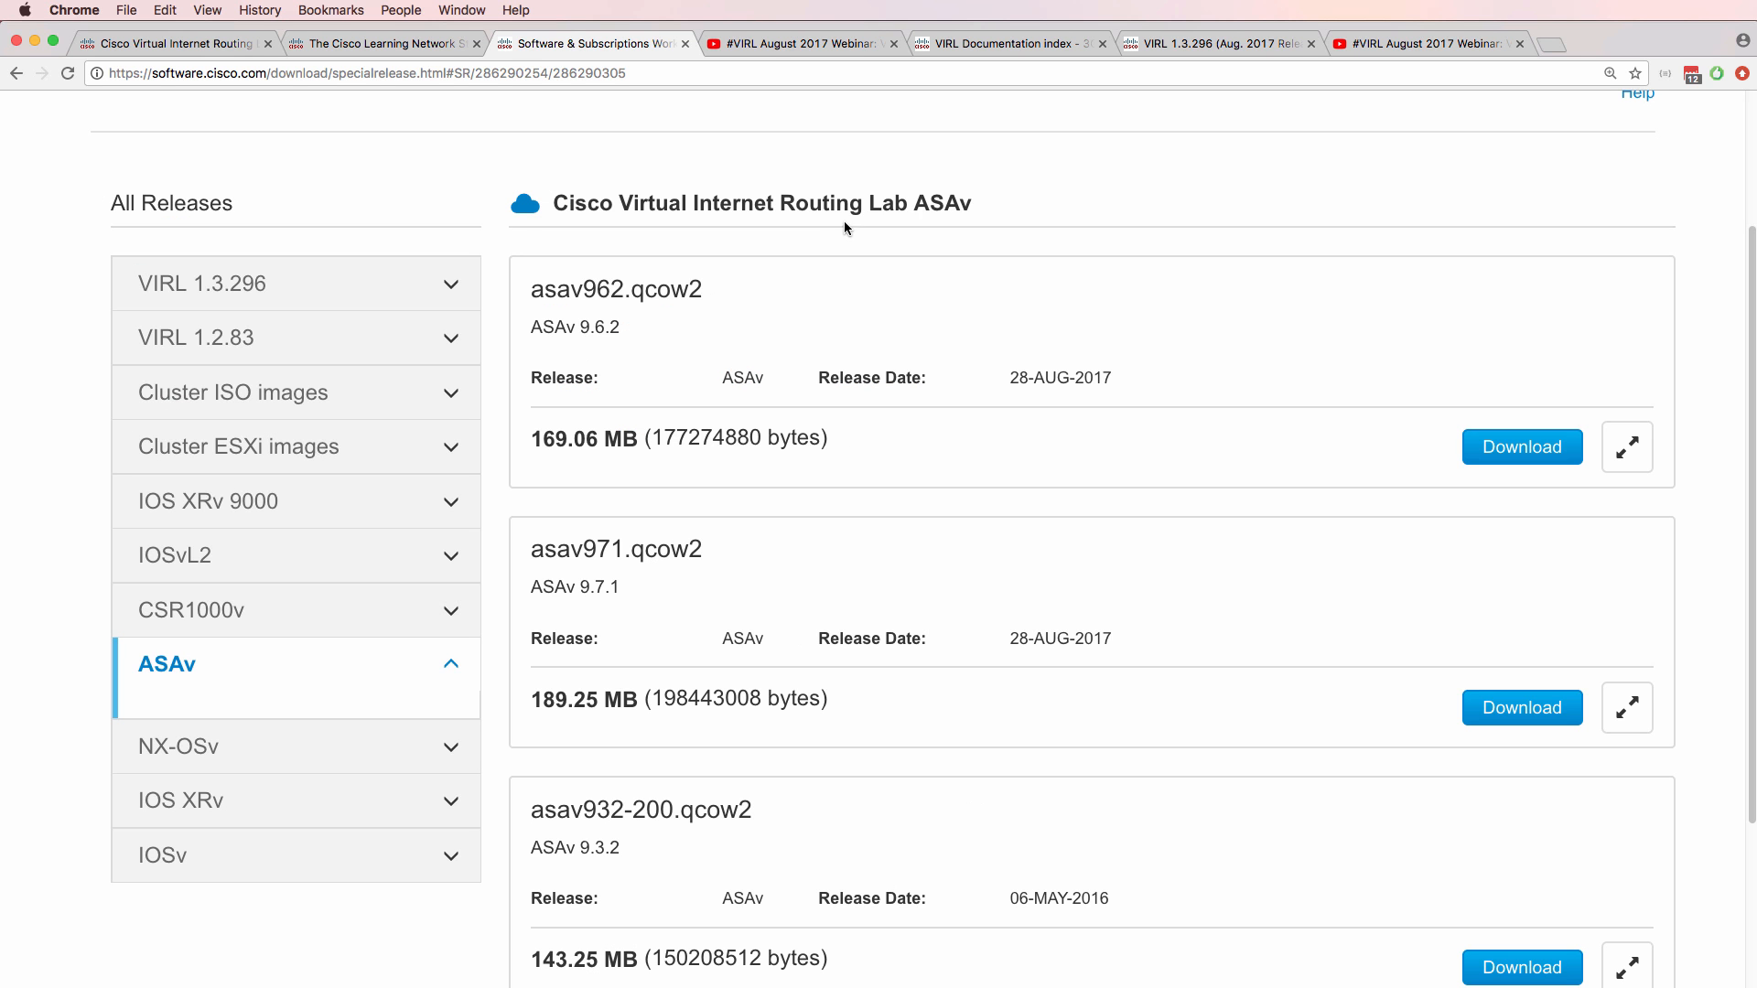
drag(832, 219, 970, 220)
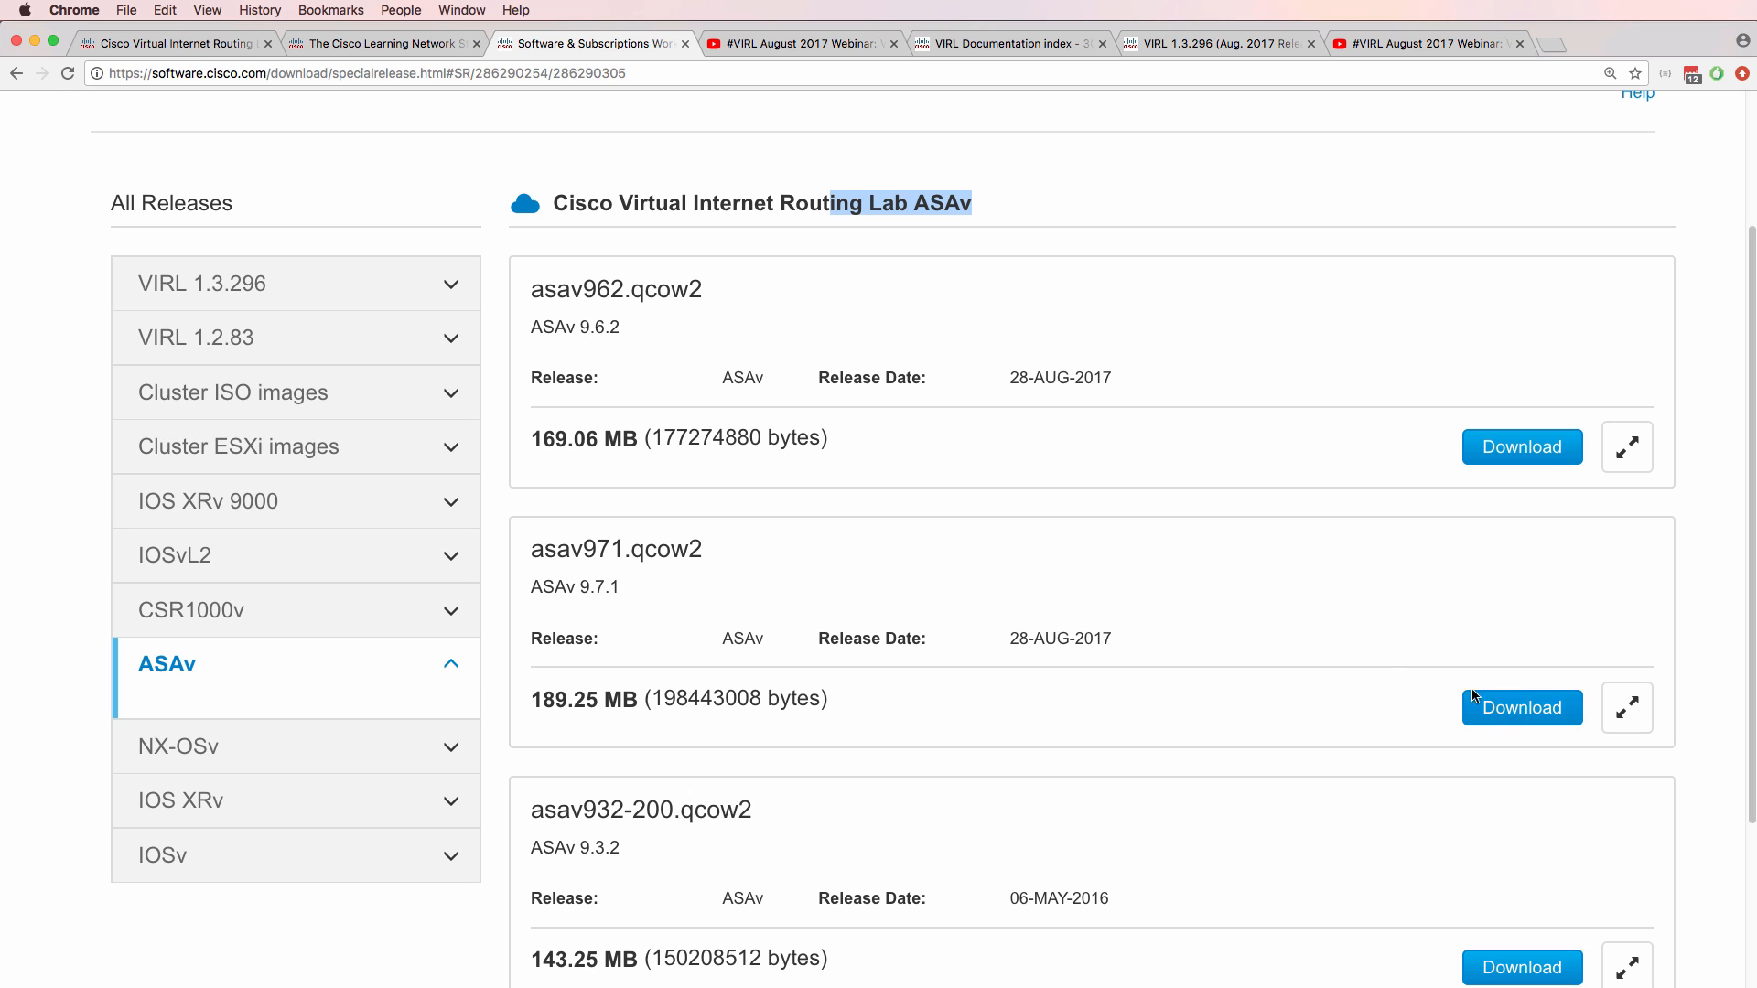
drag(708, 555, 515, 546)
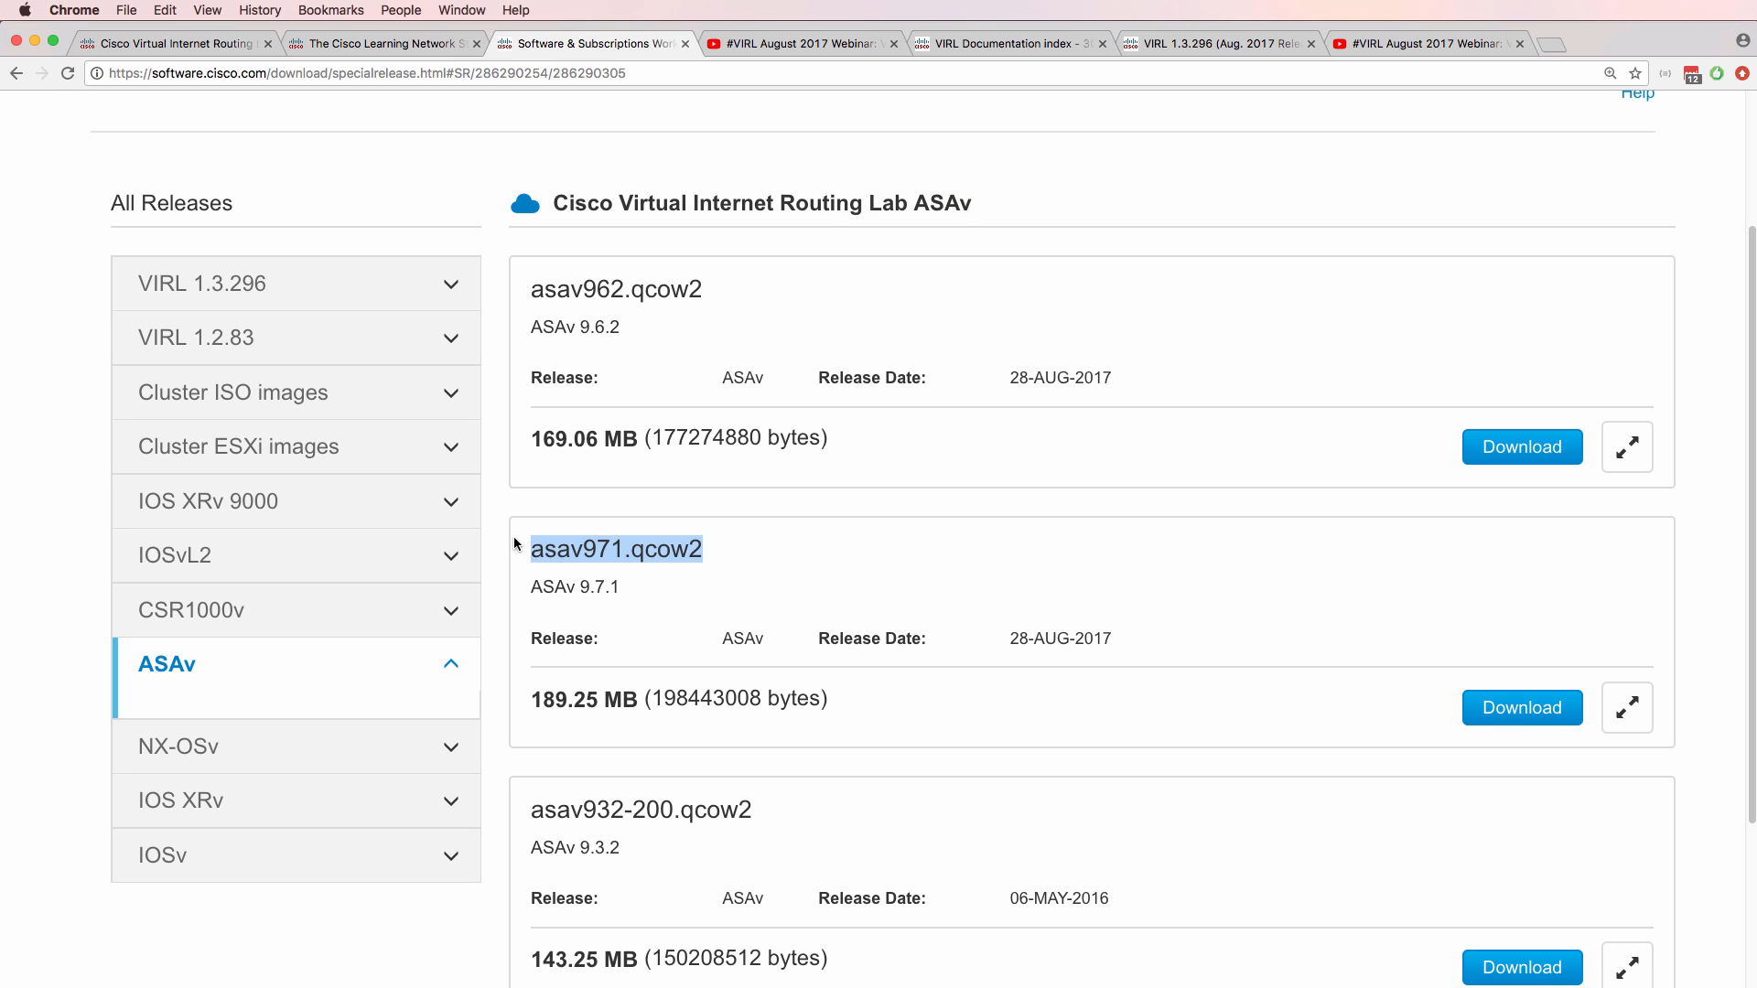
Download asav971.qcow2, accepting the license, then show the NX-OSv releases.
click(1549, 708)
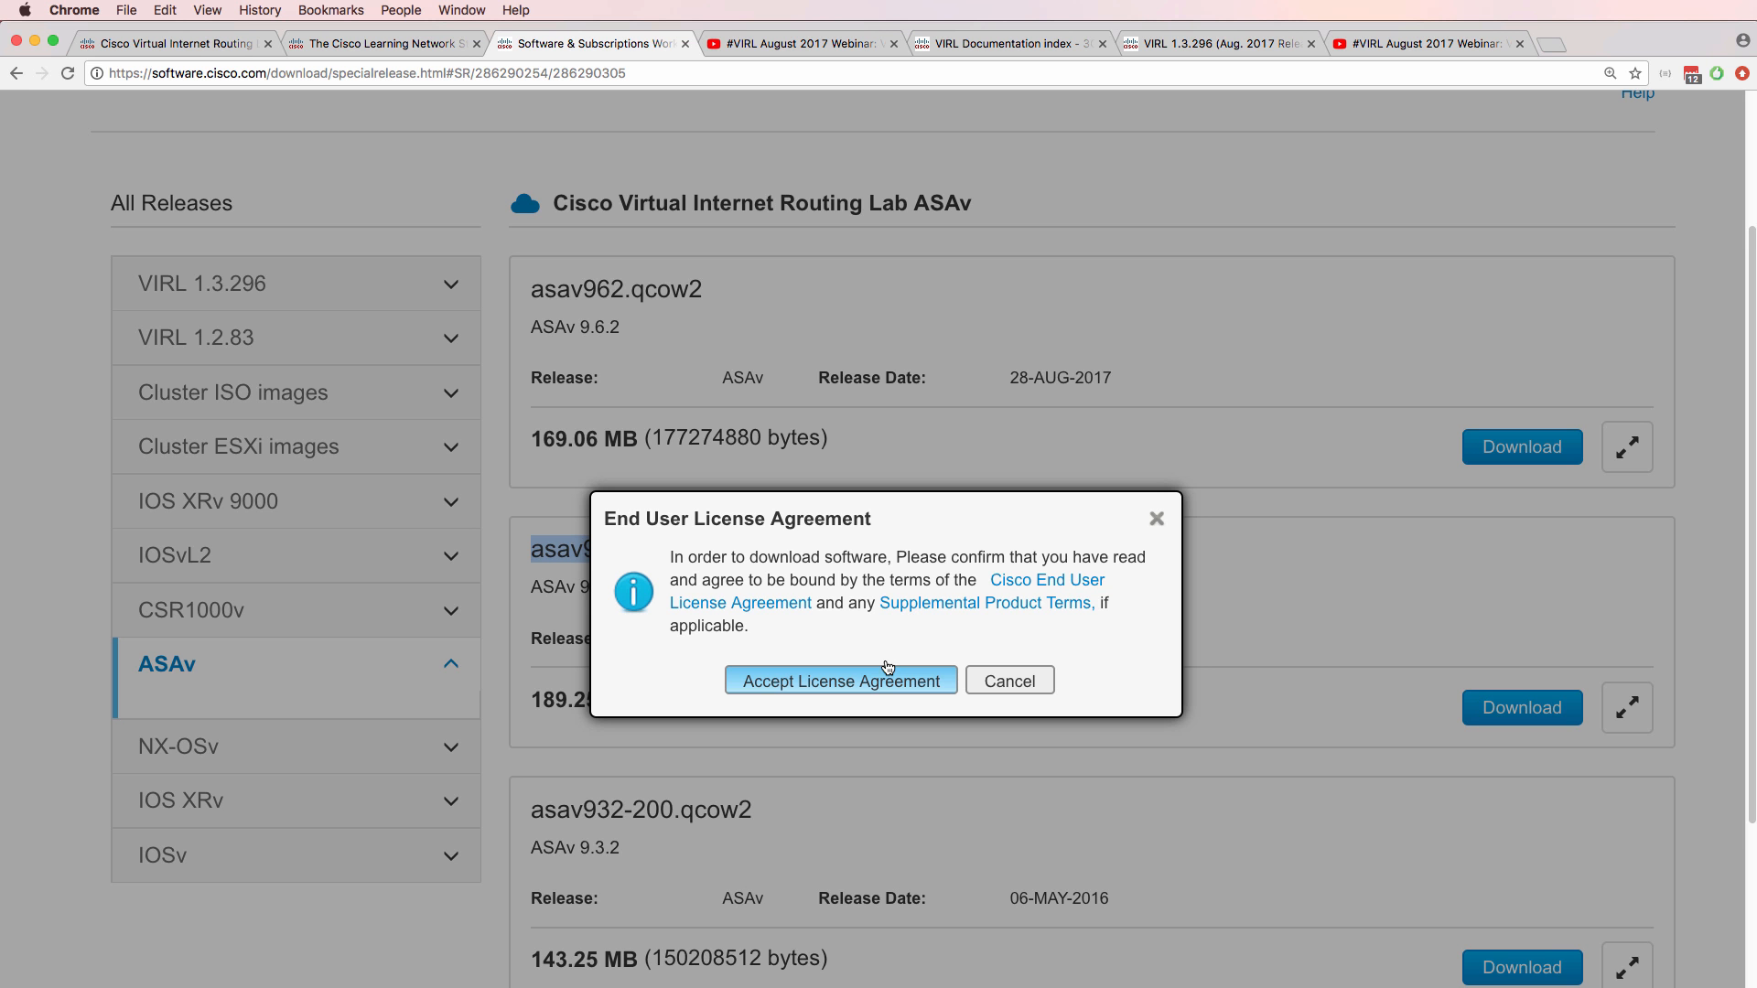
click(873, 676)
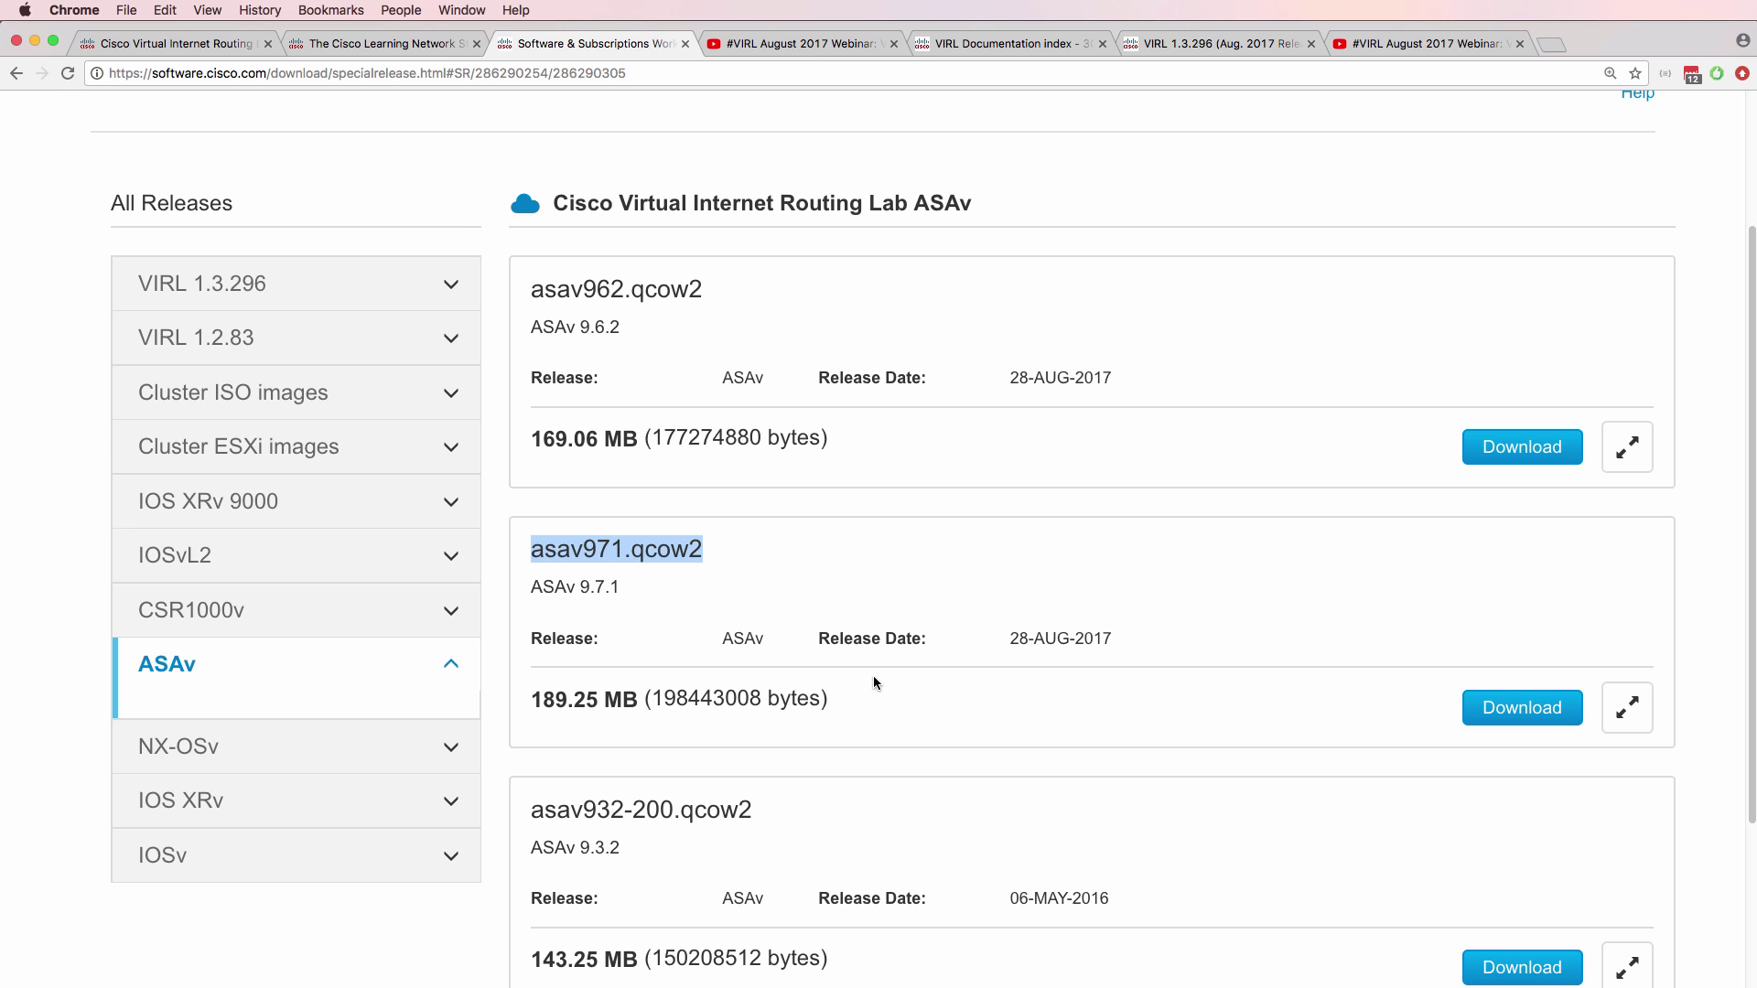
click(206, 748)
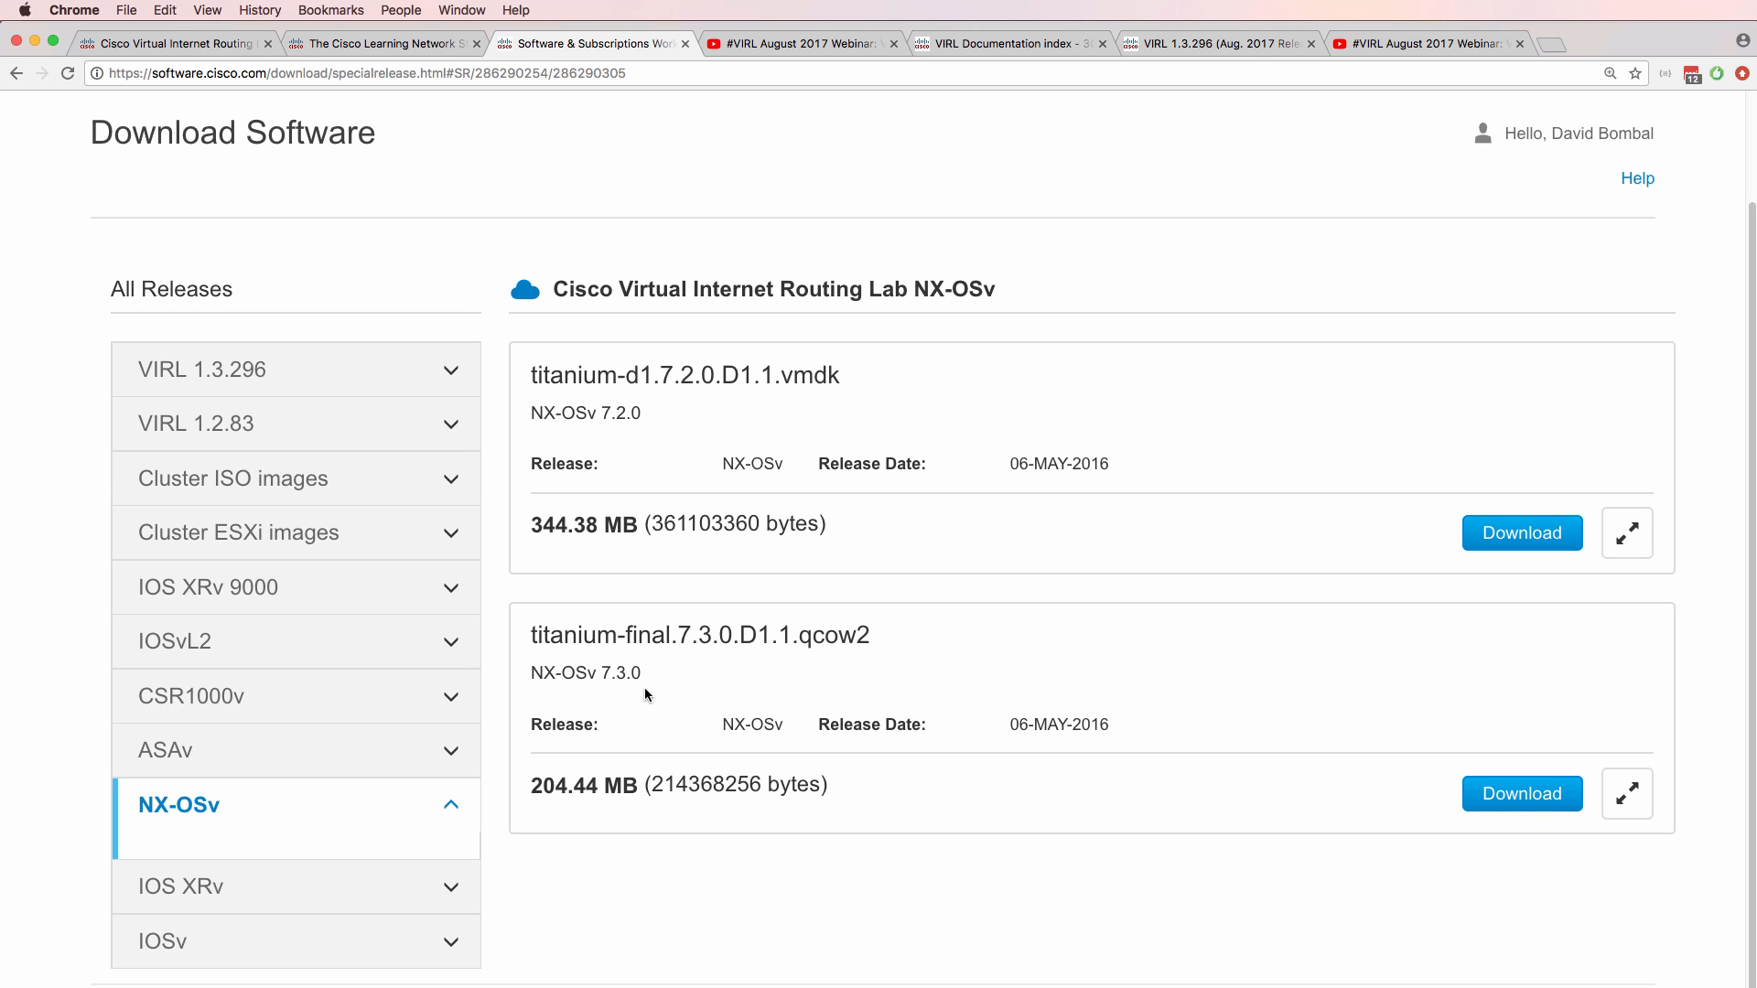
Download the iosxrv-k9-demo-6.1.3.qcow2 image from the IOS XRv list, accepting the license.
click(290, 879)
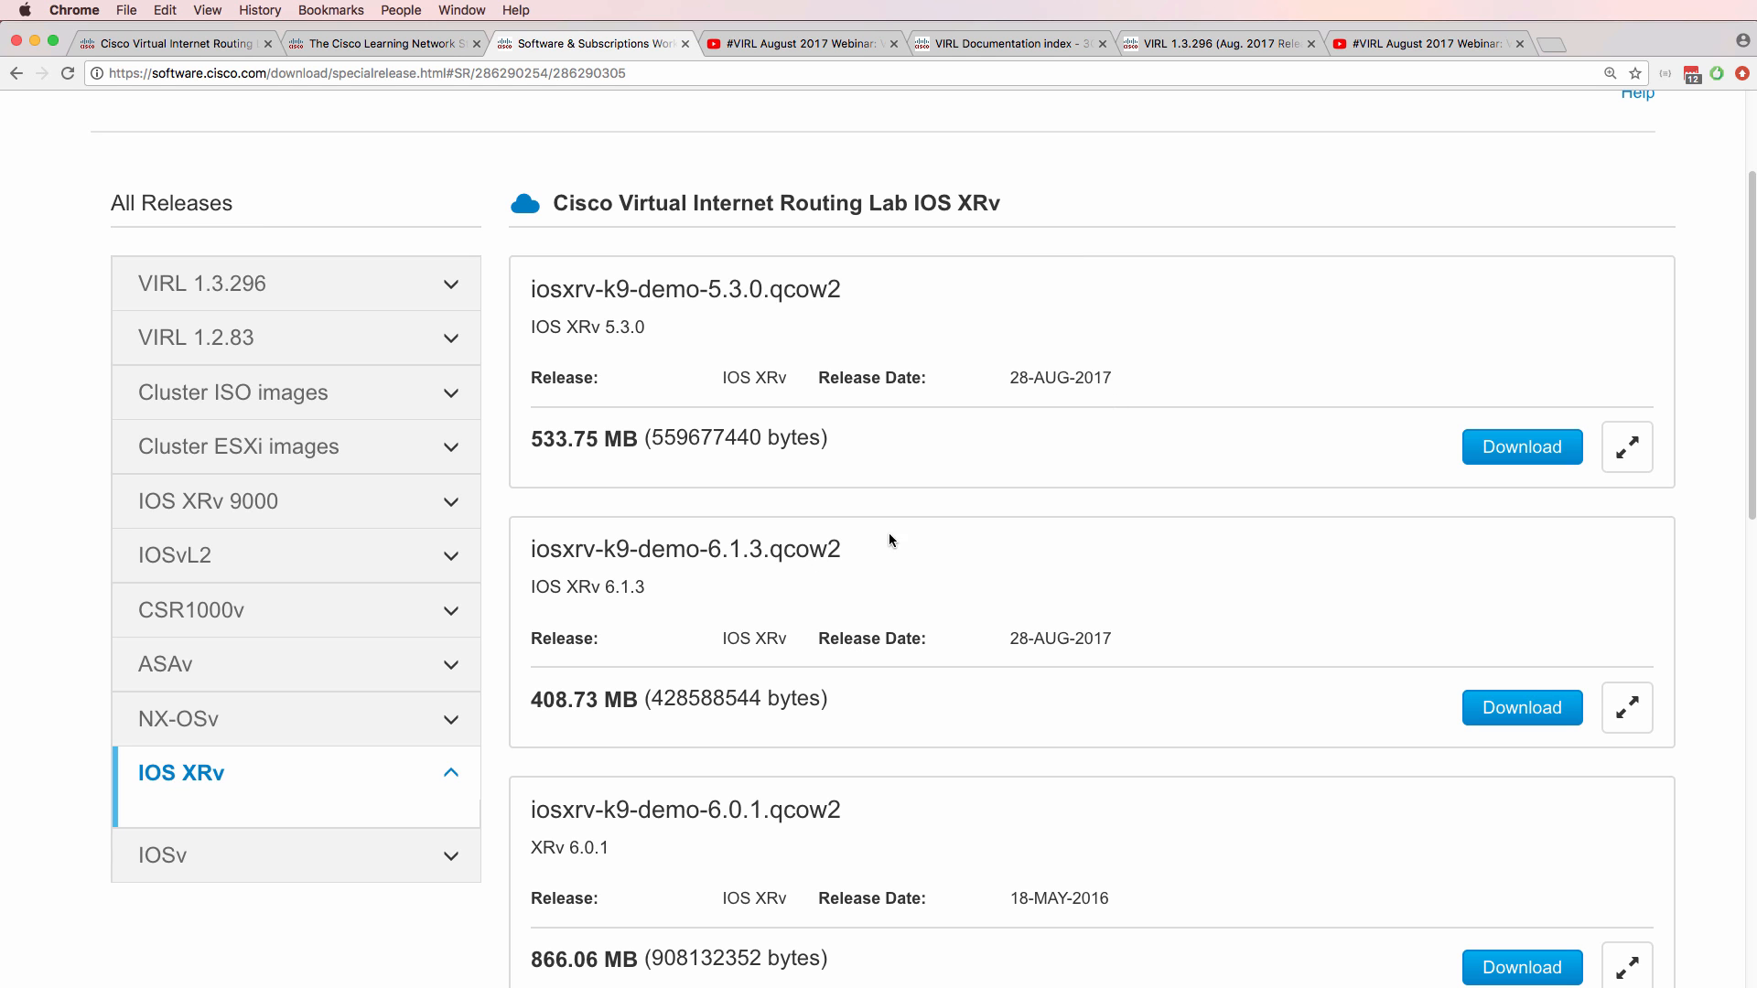
drag(842, 549, 510, 548)
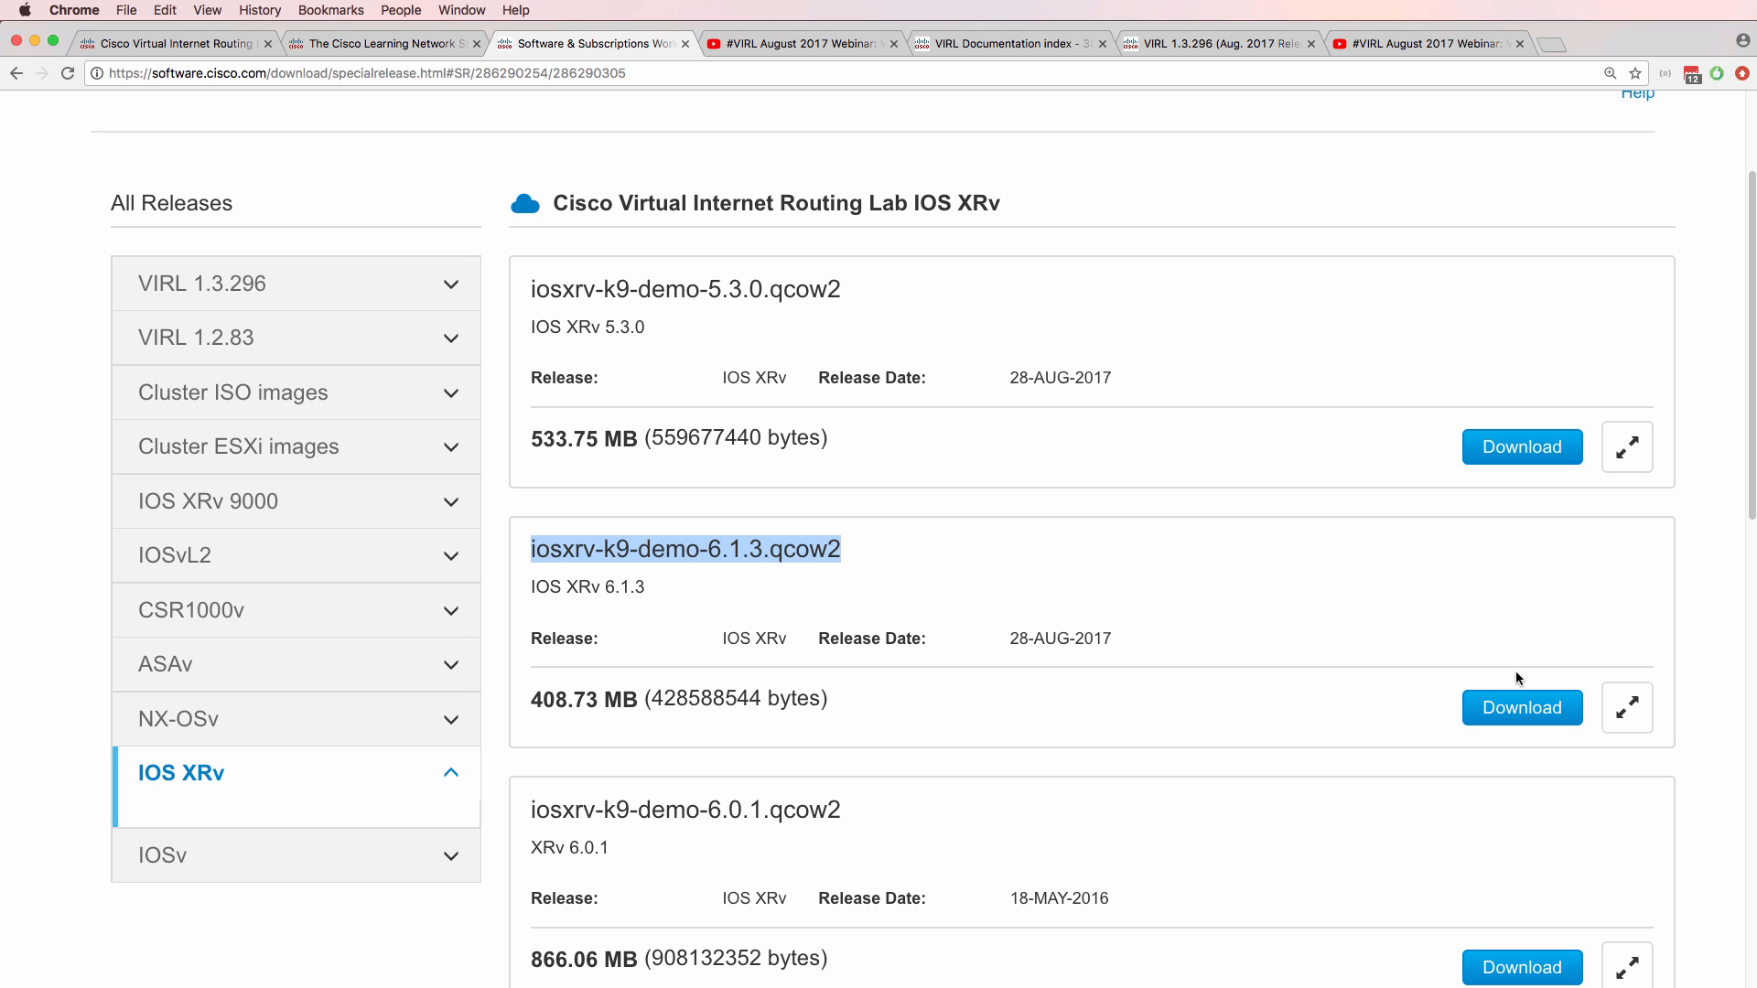
click(1510, 708)
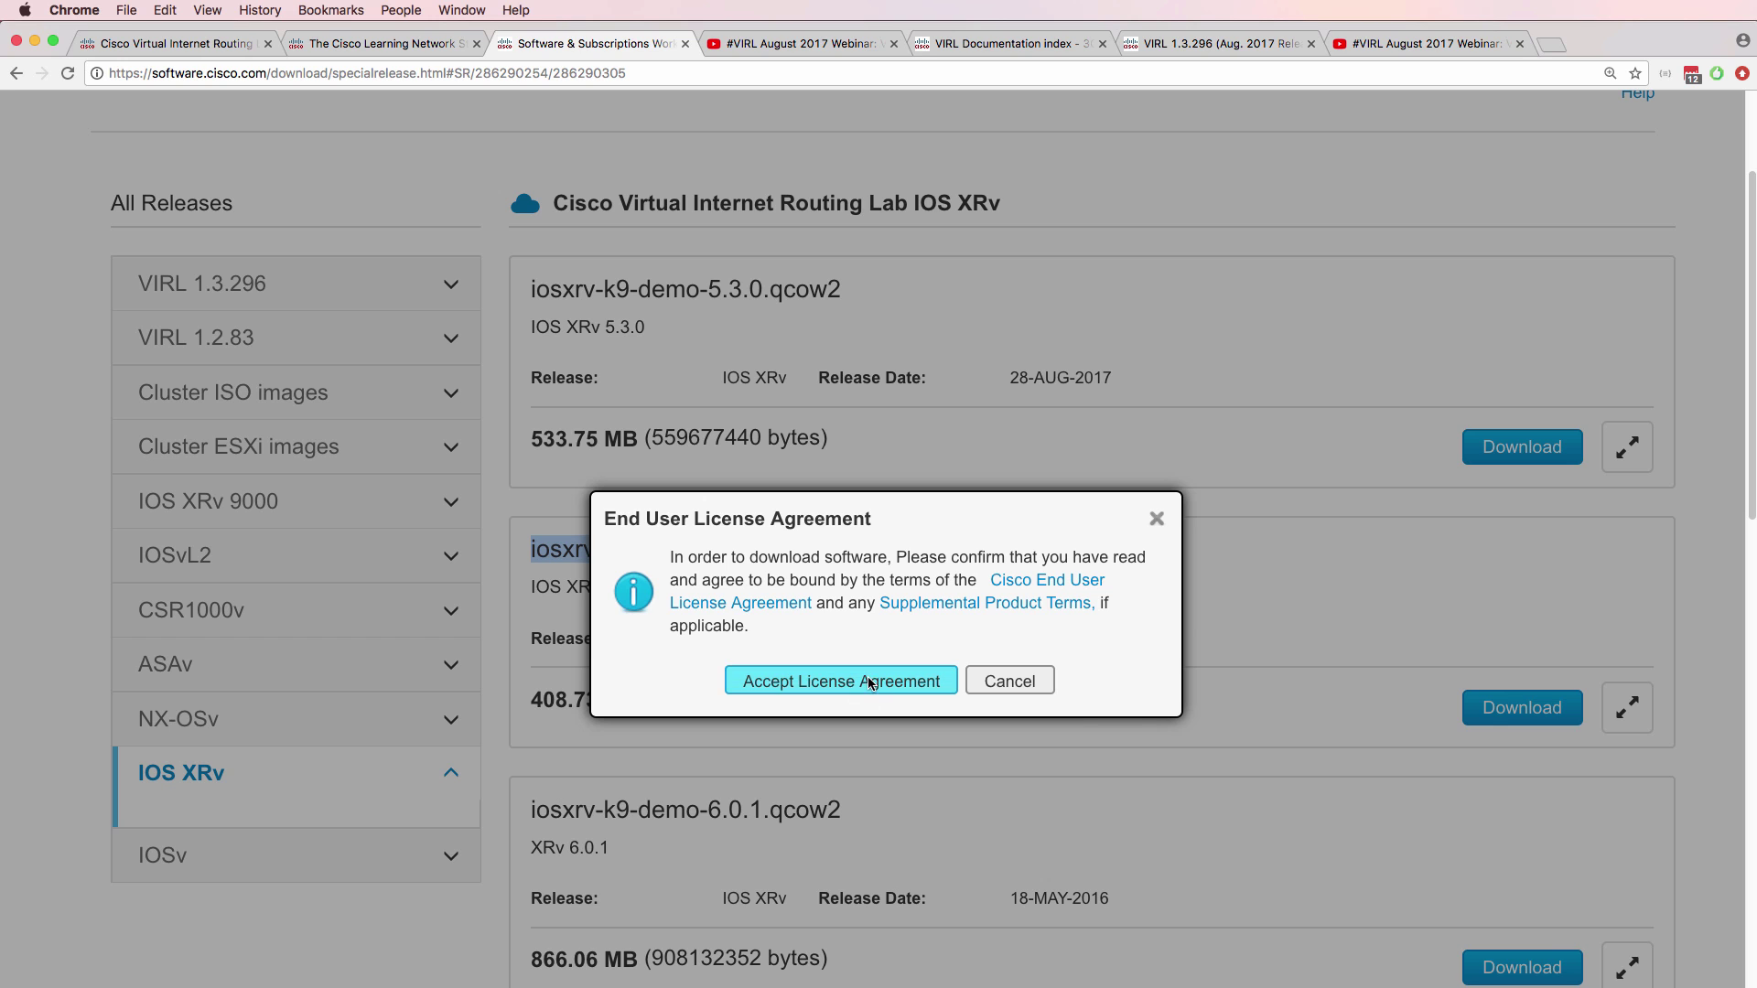
click(867, 681)
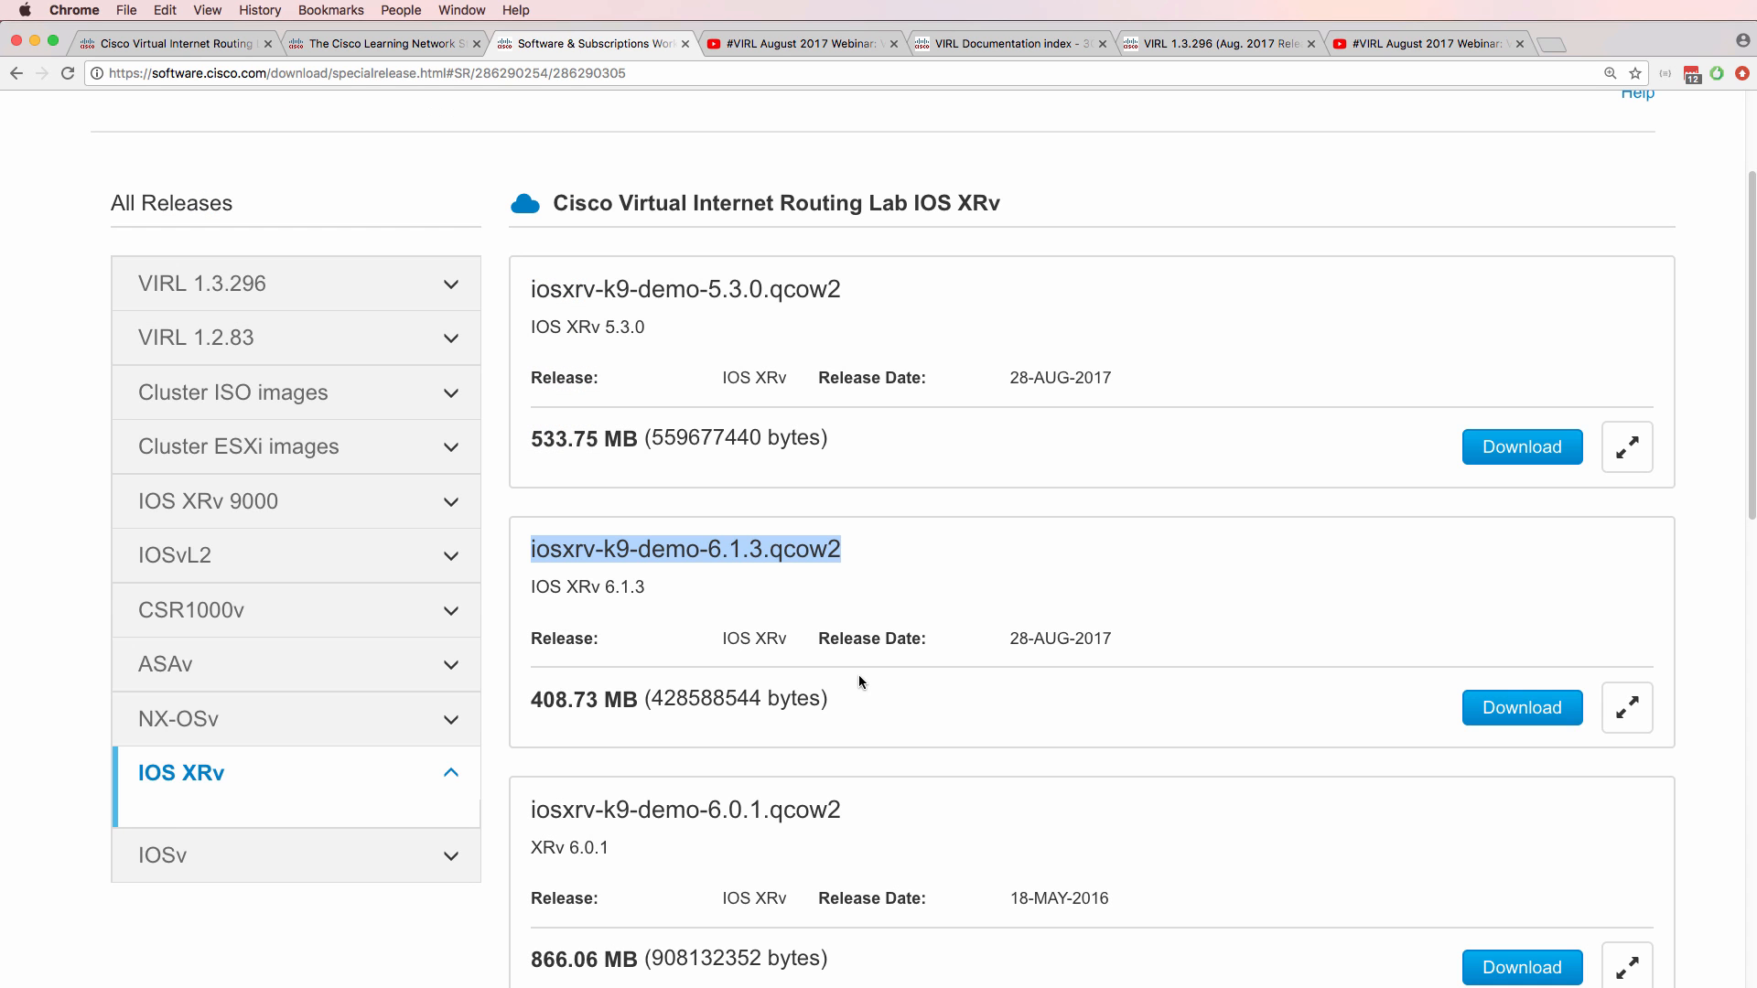
Download the IOSv 15.6(1)T image, accepting the license.
click(239, 863)
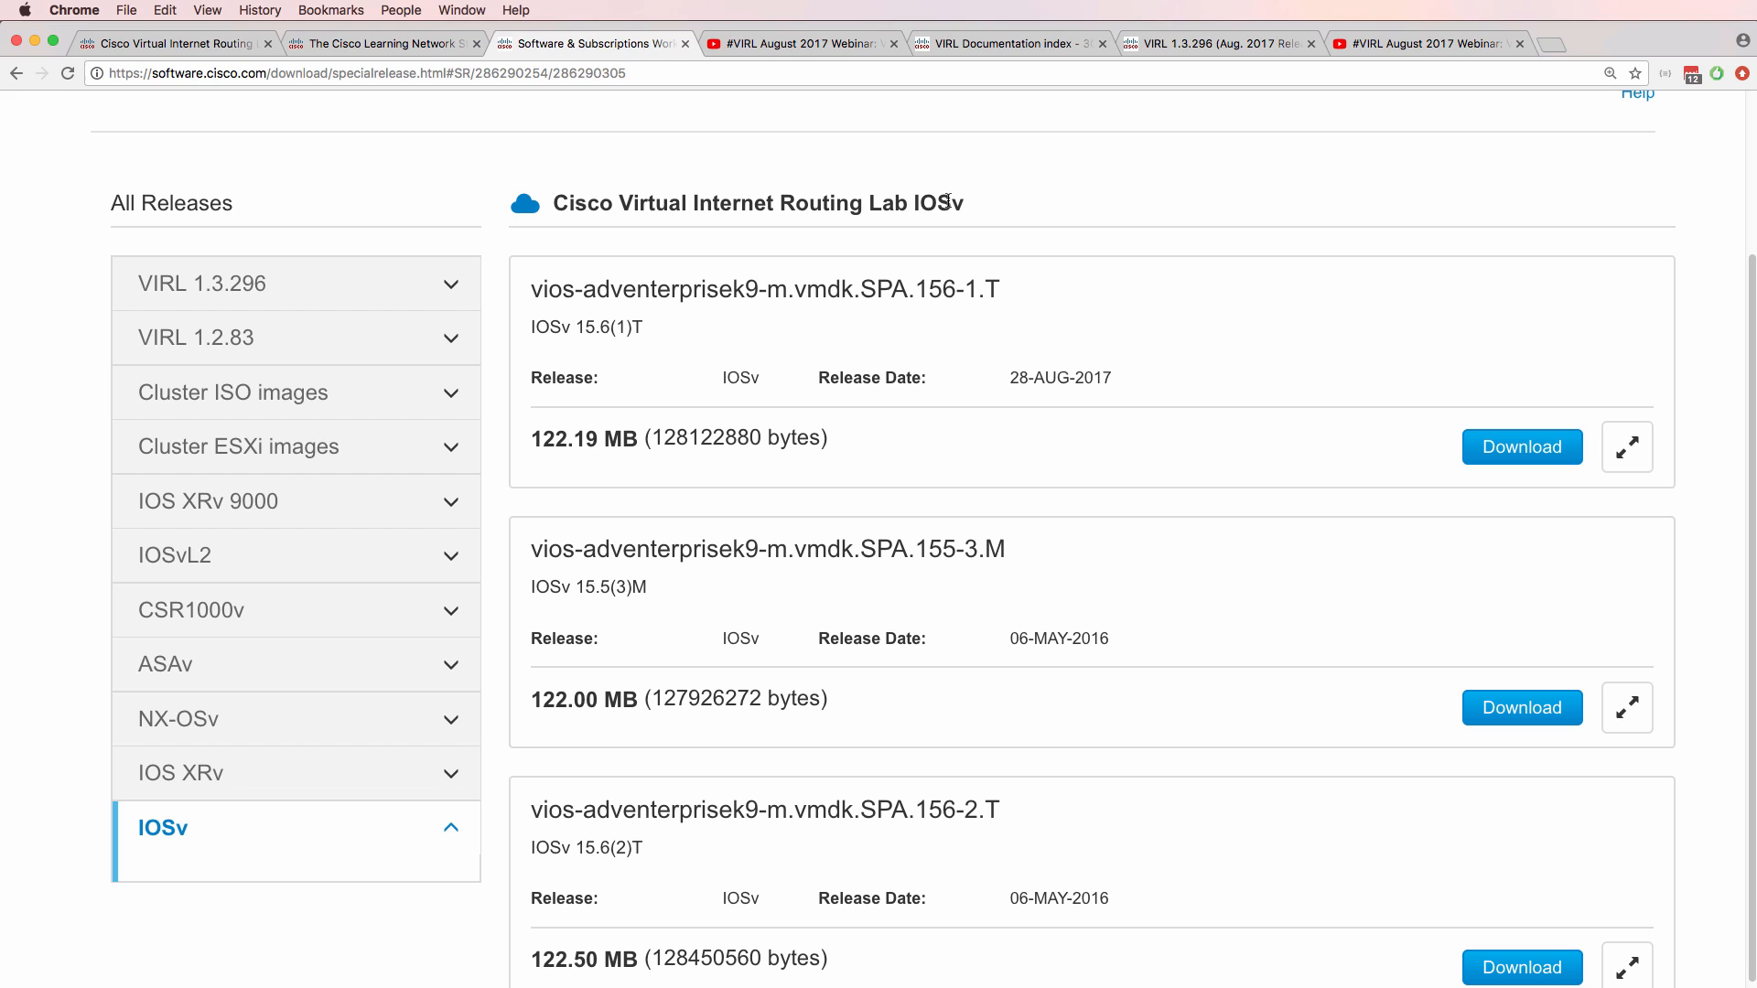
drag(964, 204, 907, 203)
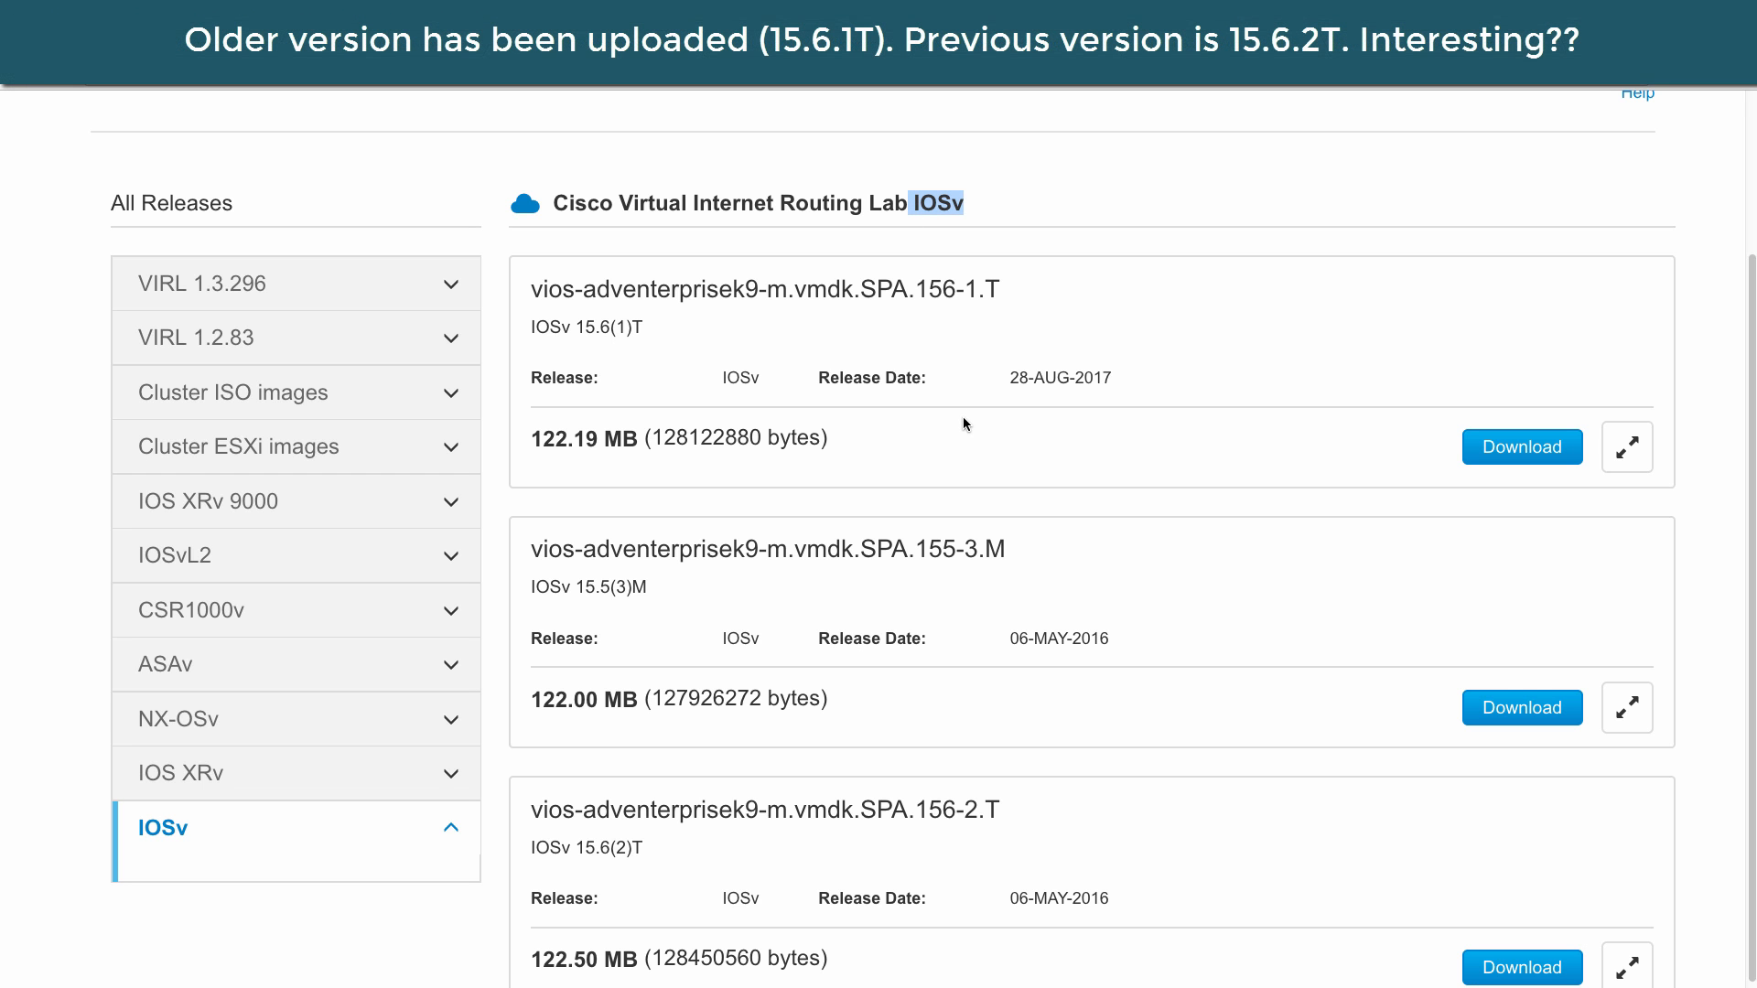
click(1521, 446)
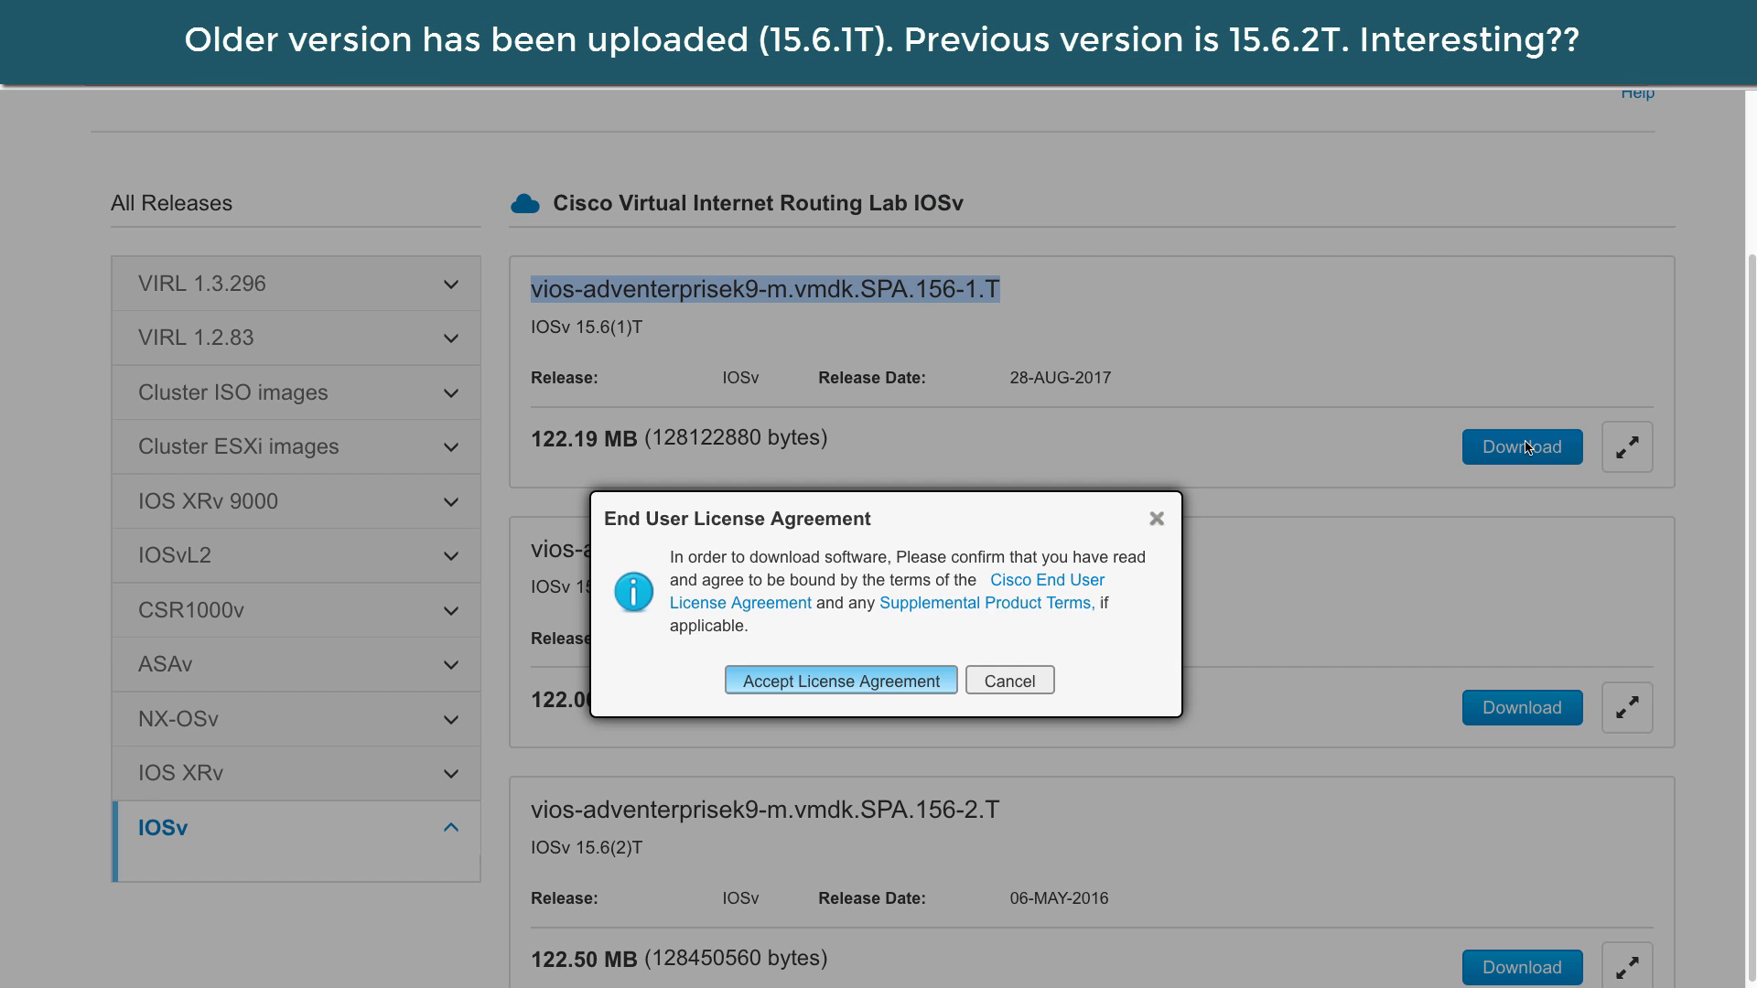
click(901, 572)
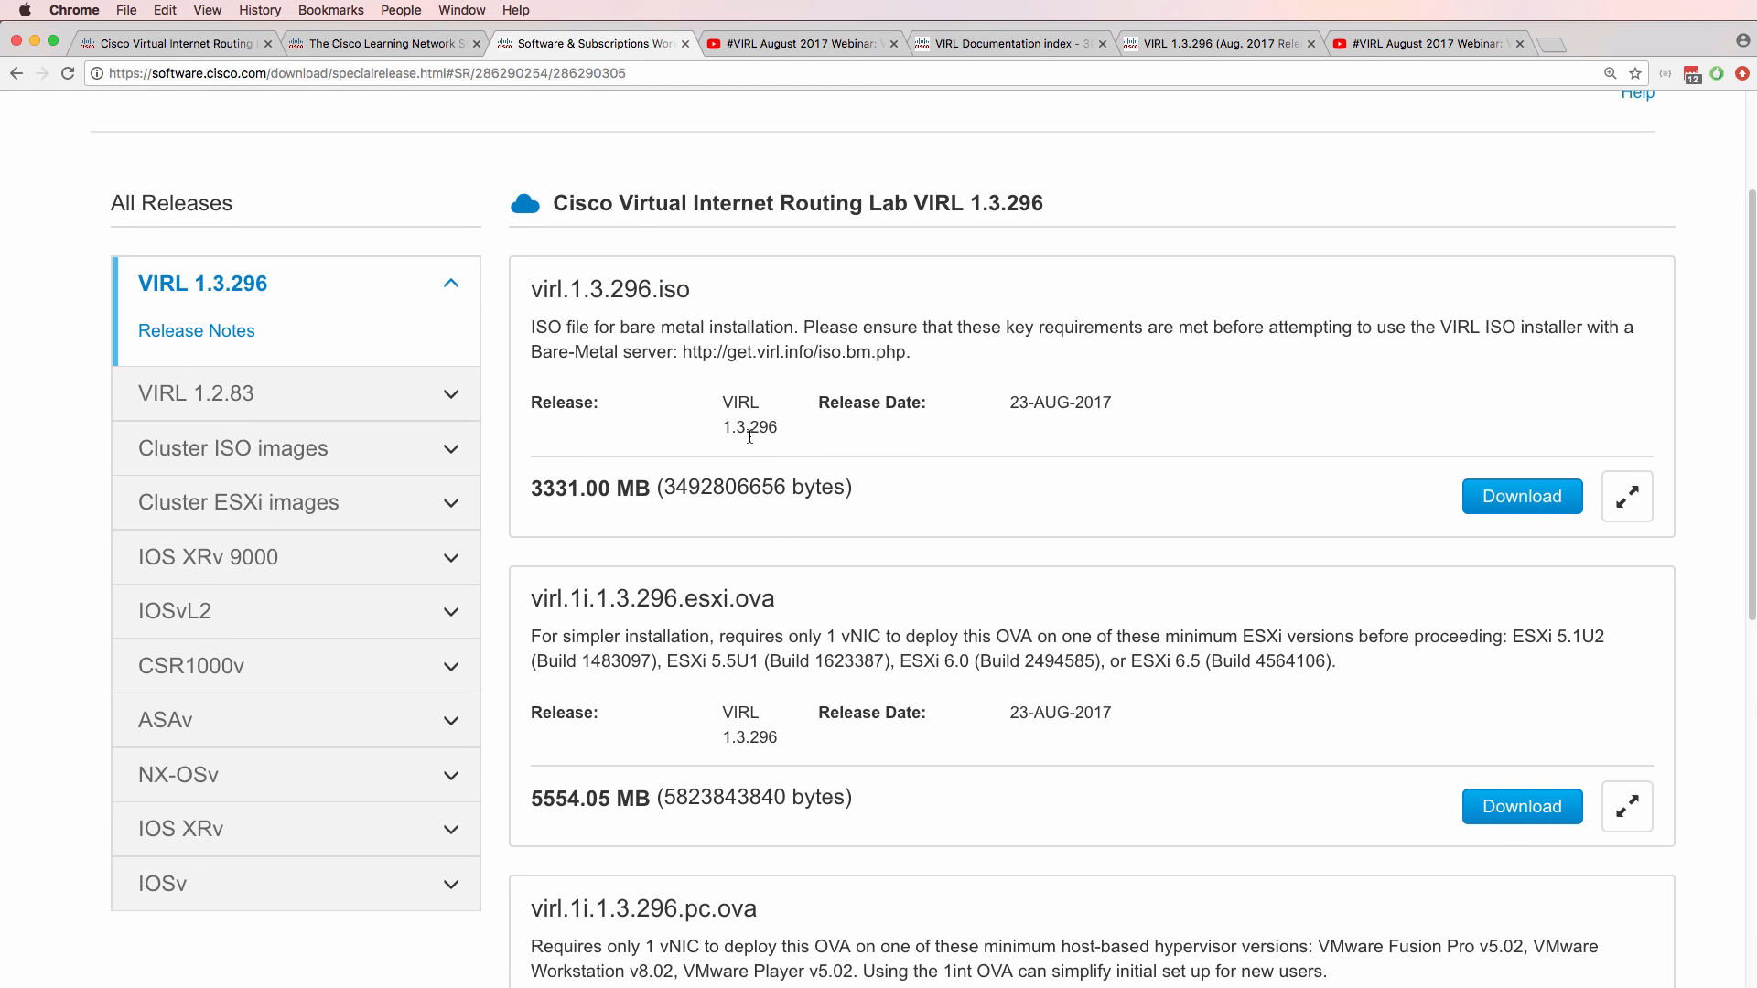
Browse the IOS XRv 9000, IOSvL2, CSR1000v, ASAv and NX-OSv lists, ending on IOSvL2.
click(277, 557)
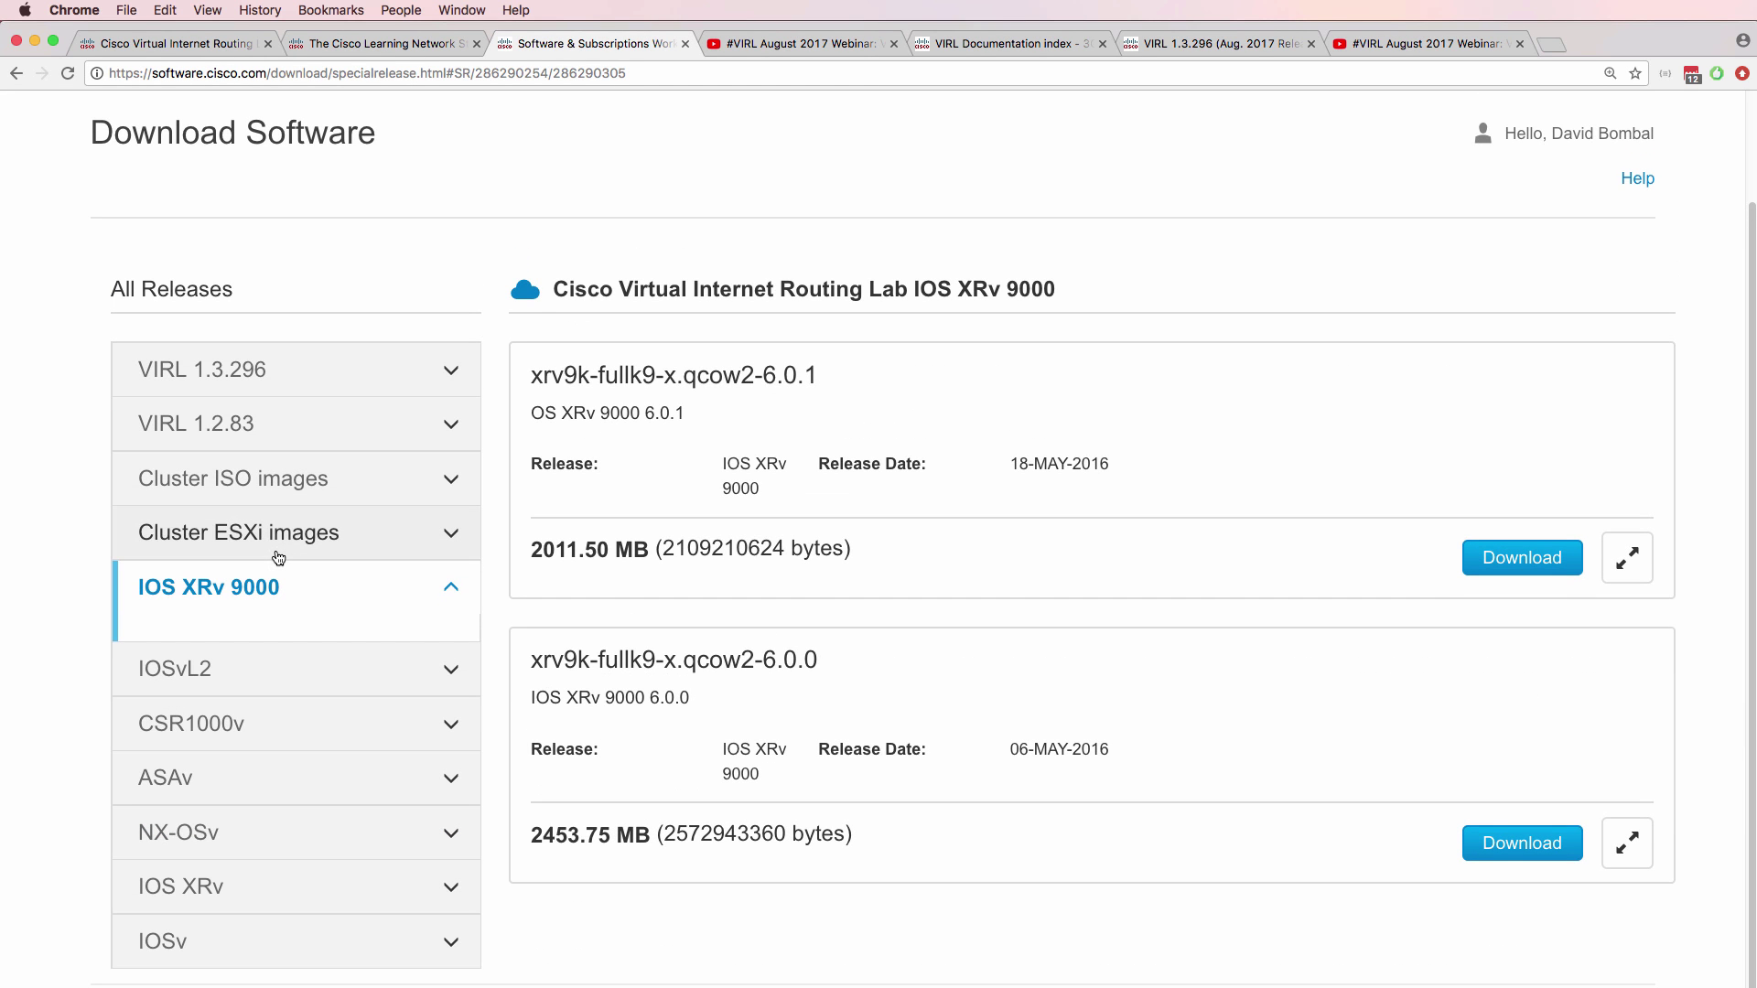
click(273, 668)
click(276, 736)
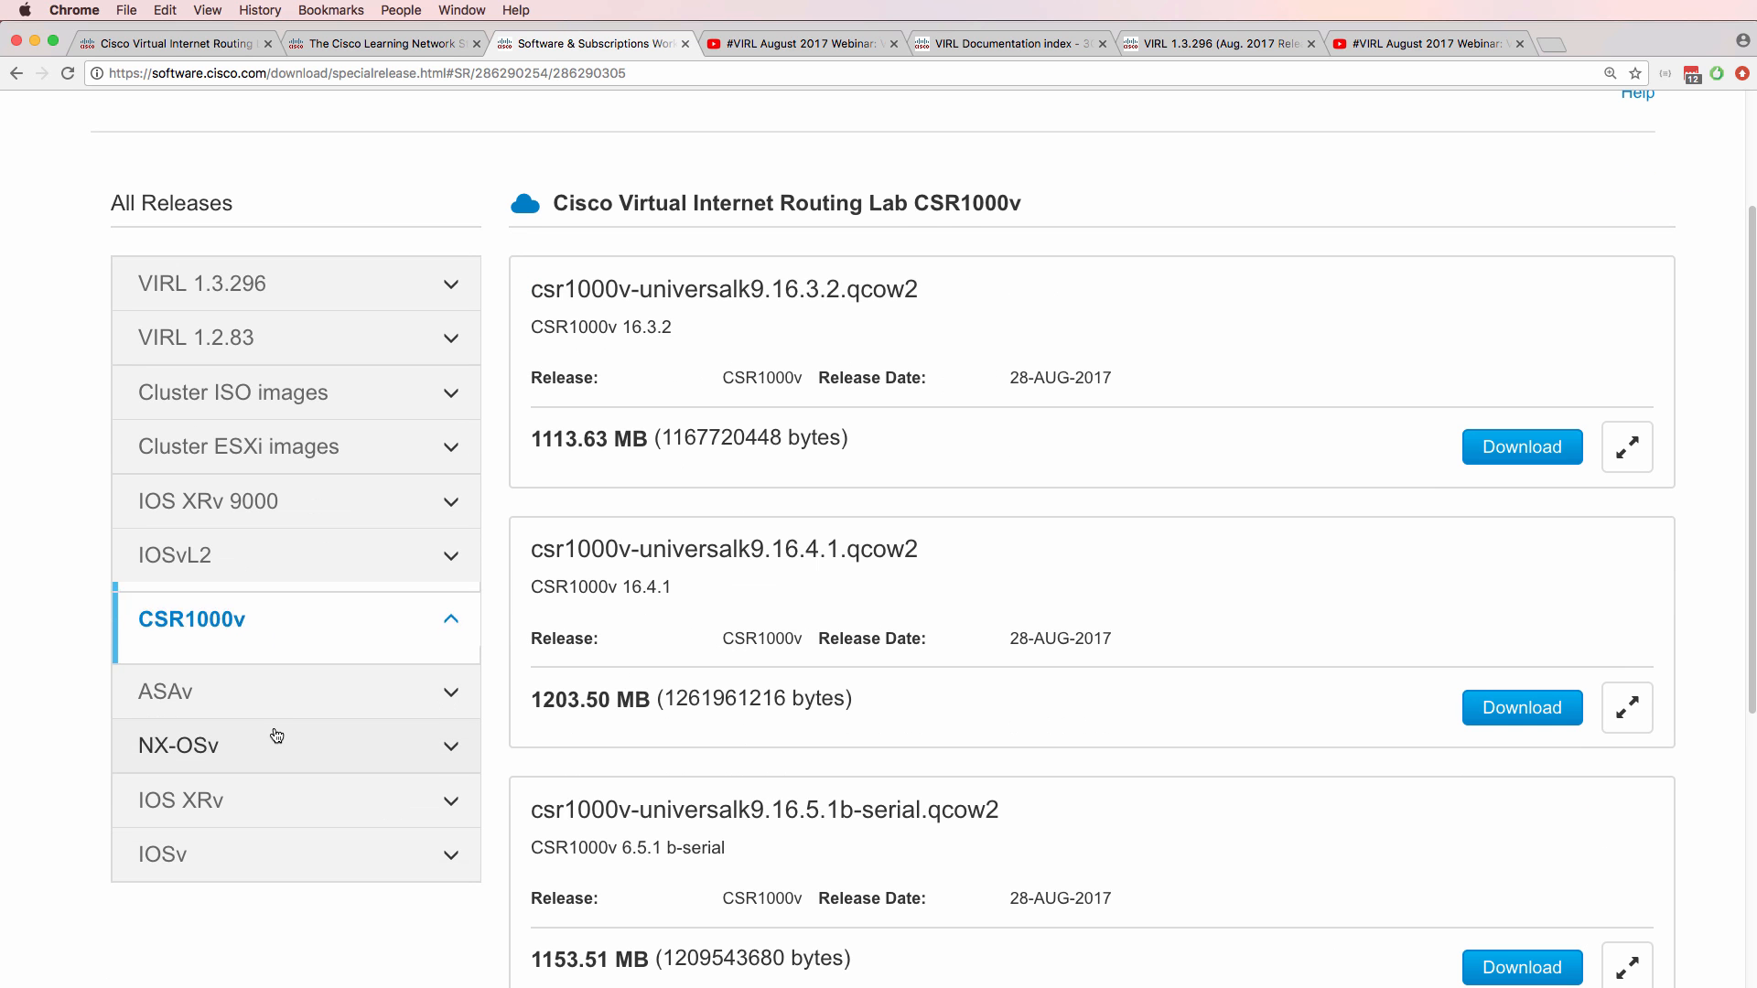
click(272, 698)
click(271, 743)
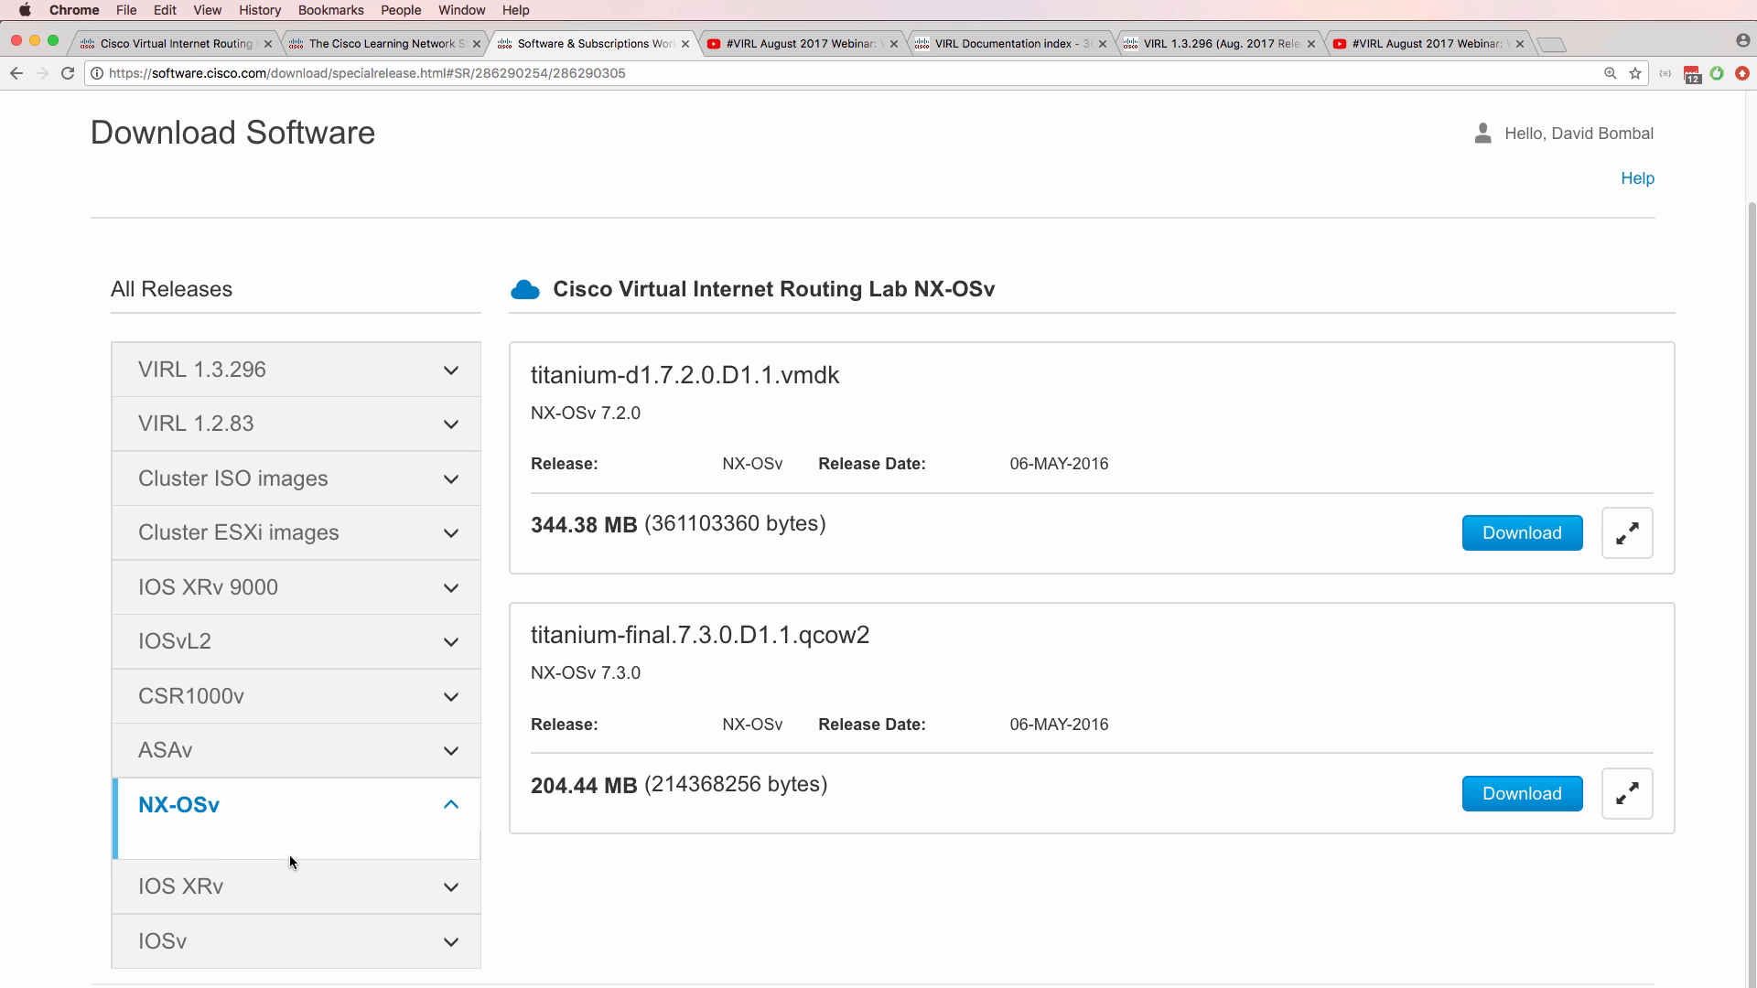
click(302, 641)
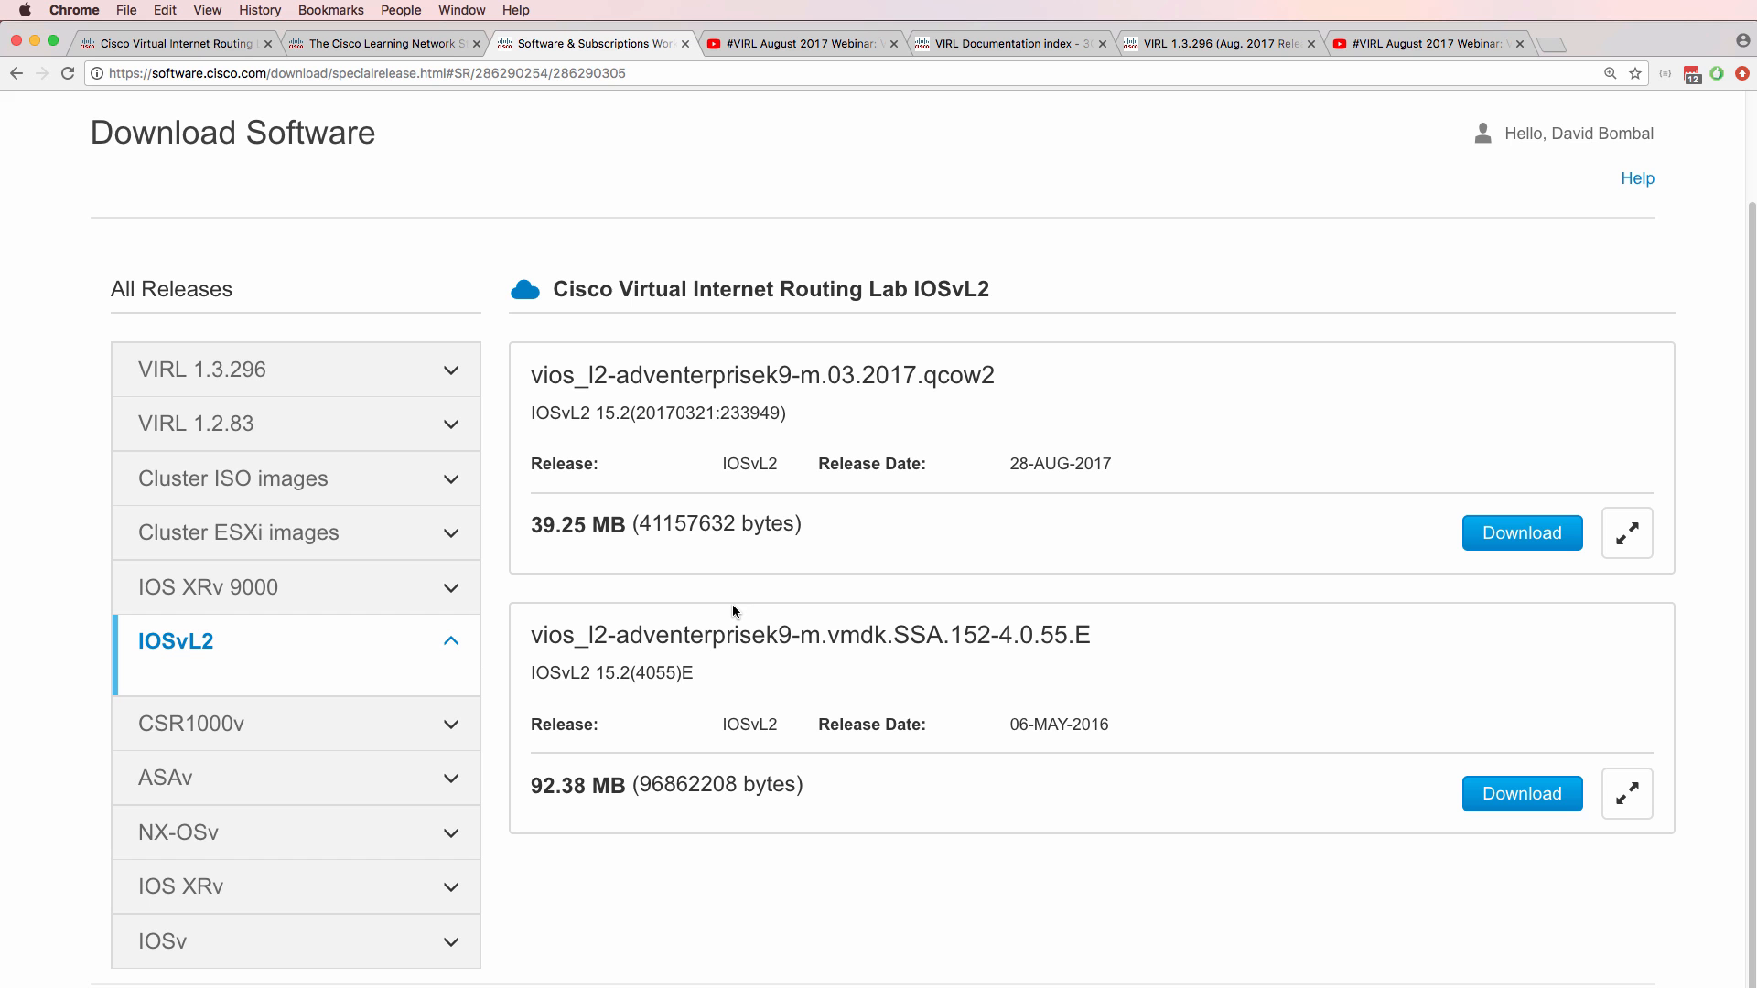
Highlight the $199 VIRL PE 20 Nodes price on the store page and return to the download page.
click(151, 45)
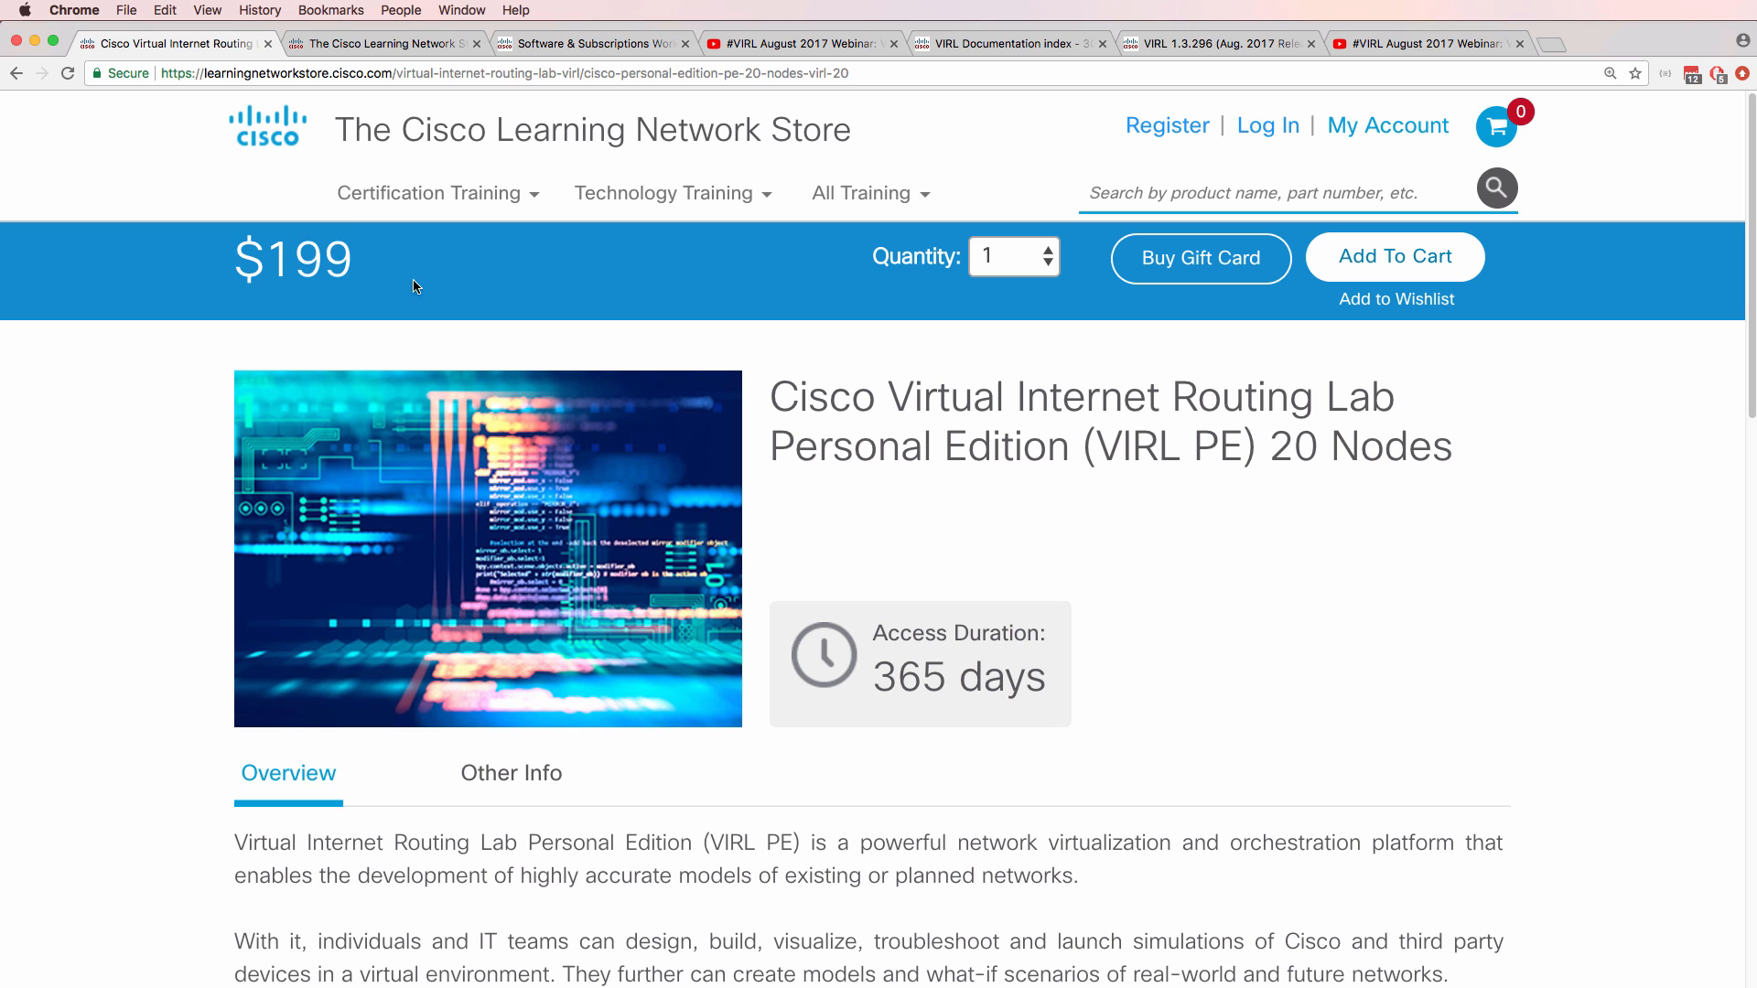
drag(417, 283, 237, 262)
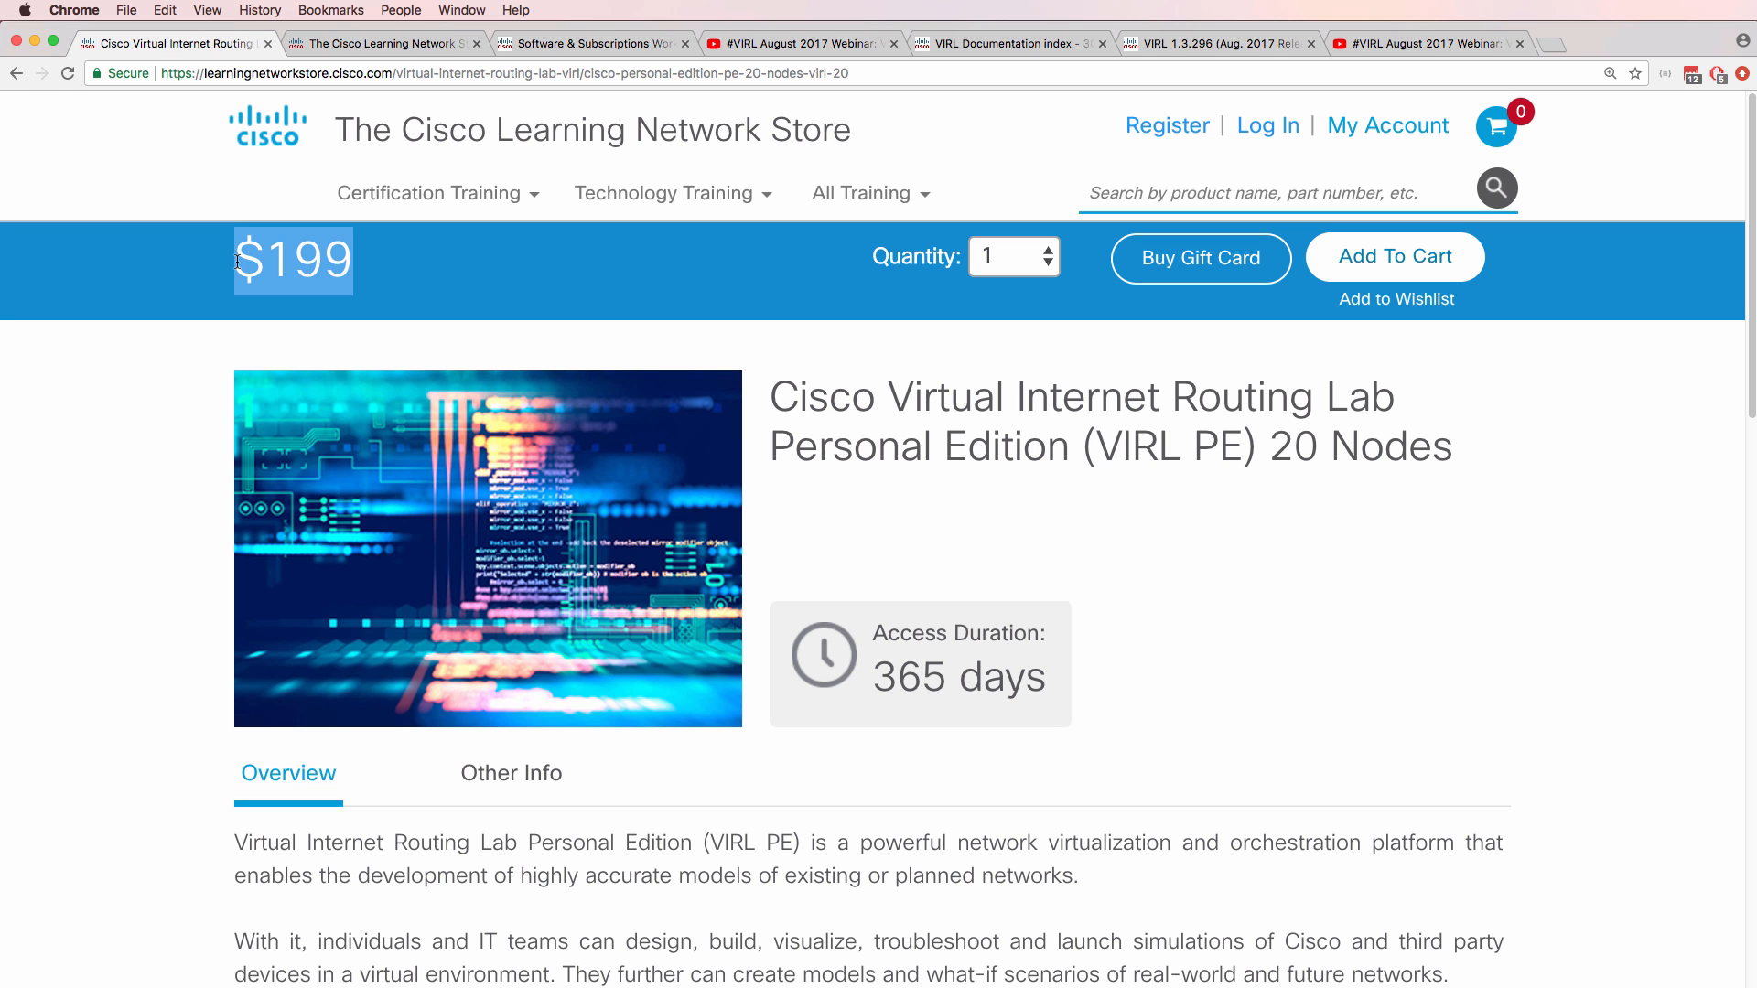
click(412, 42)
click(604, 42)
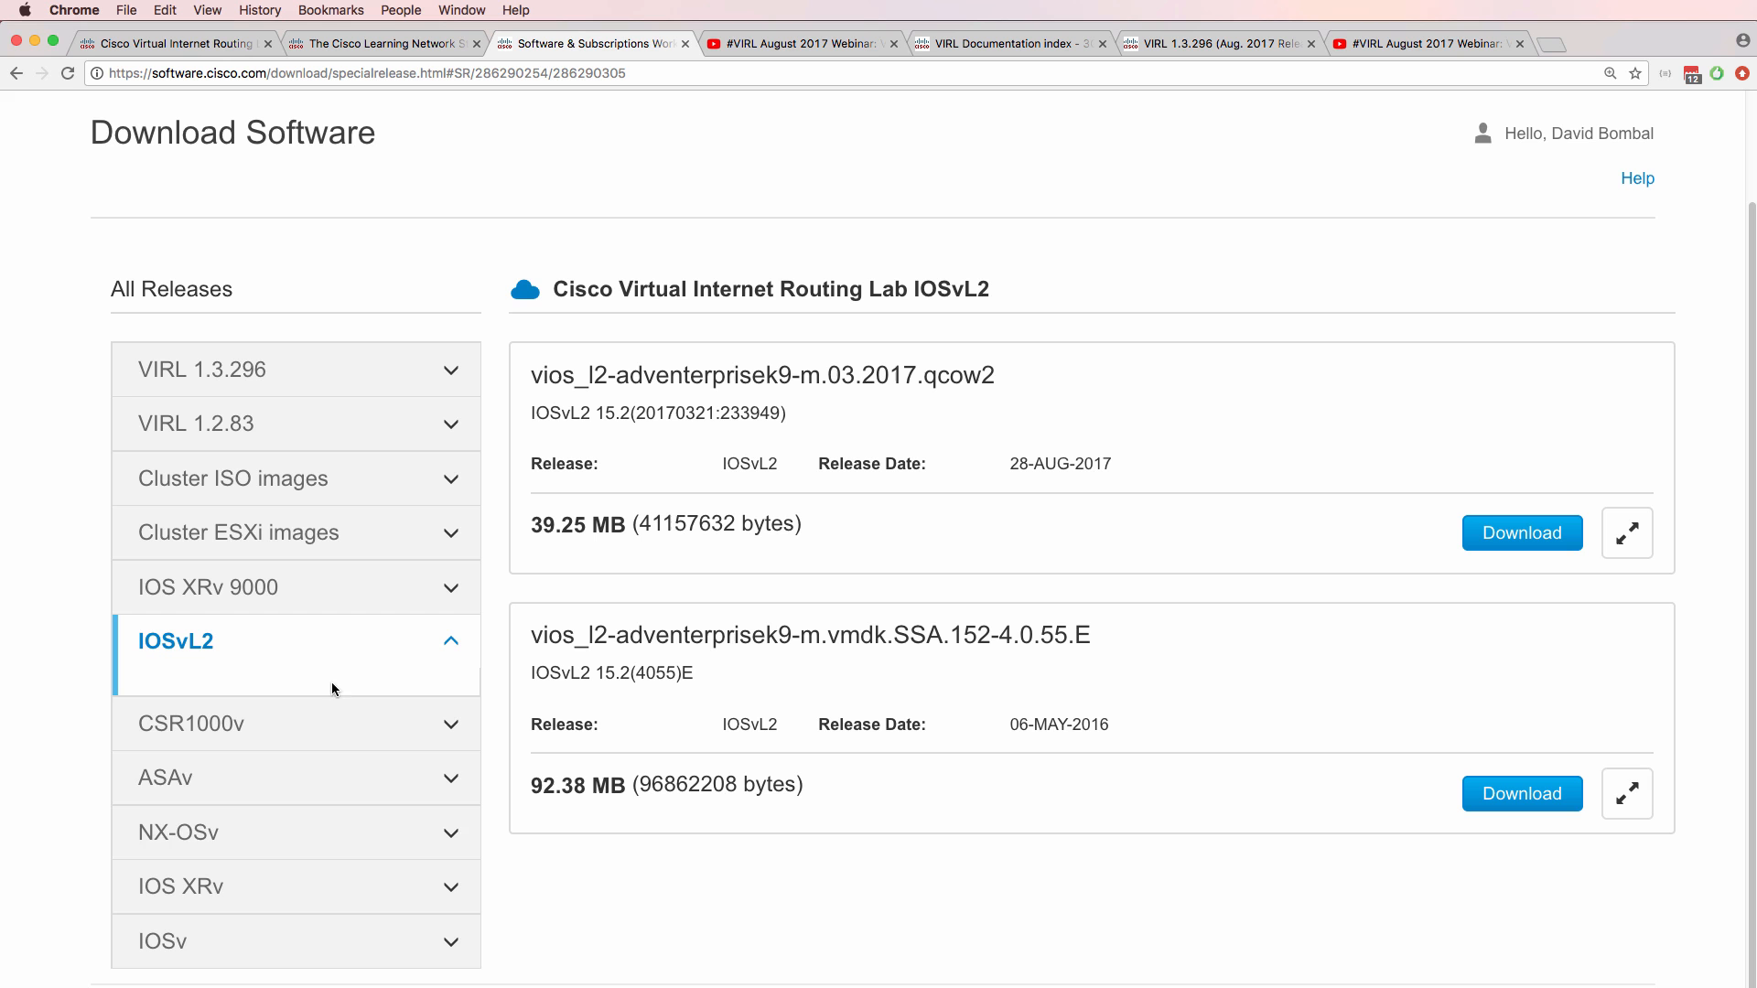
Browse the IOS XRv 9000, CSR1000v and VIRL 1.3.296 lists and highlight virl.1i.1.3.296.esxi.ova.
click(236, 589)
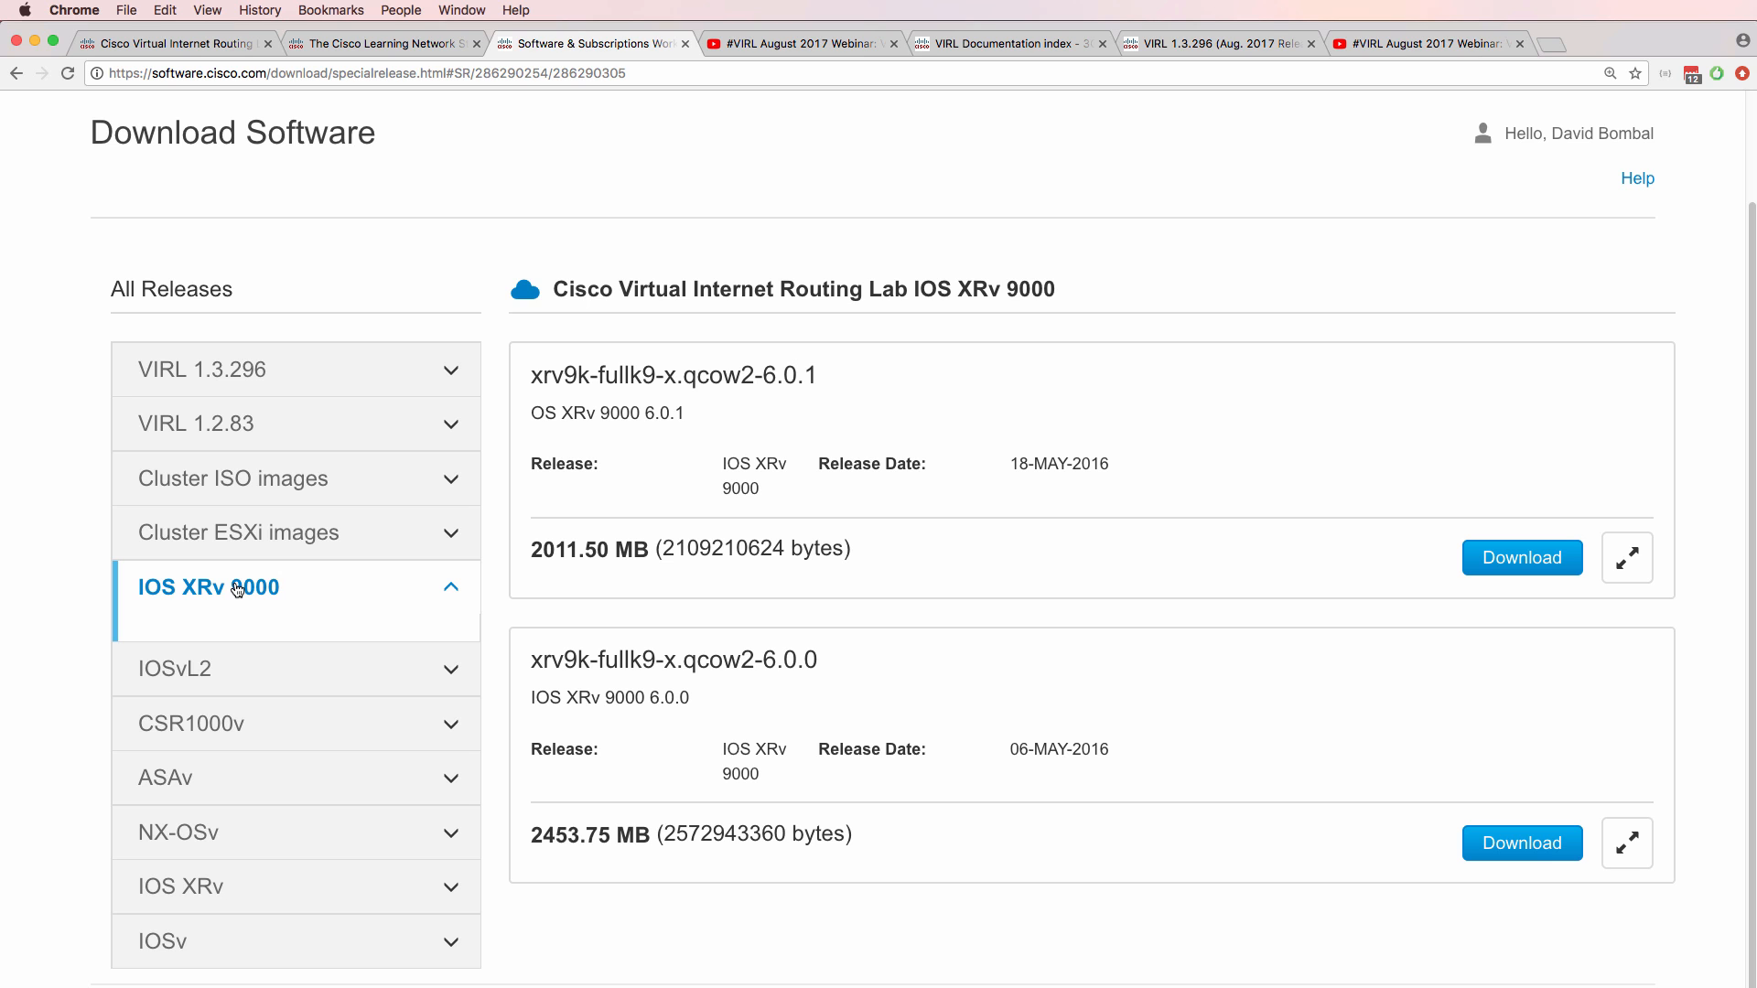
click(302, 735)
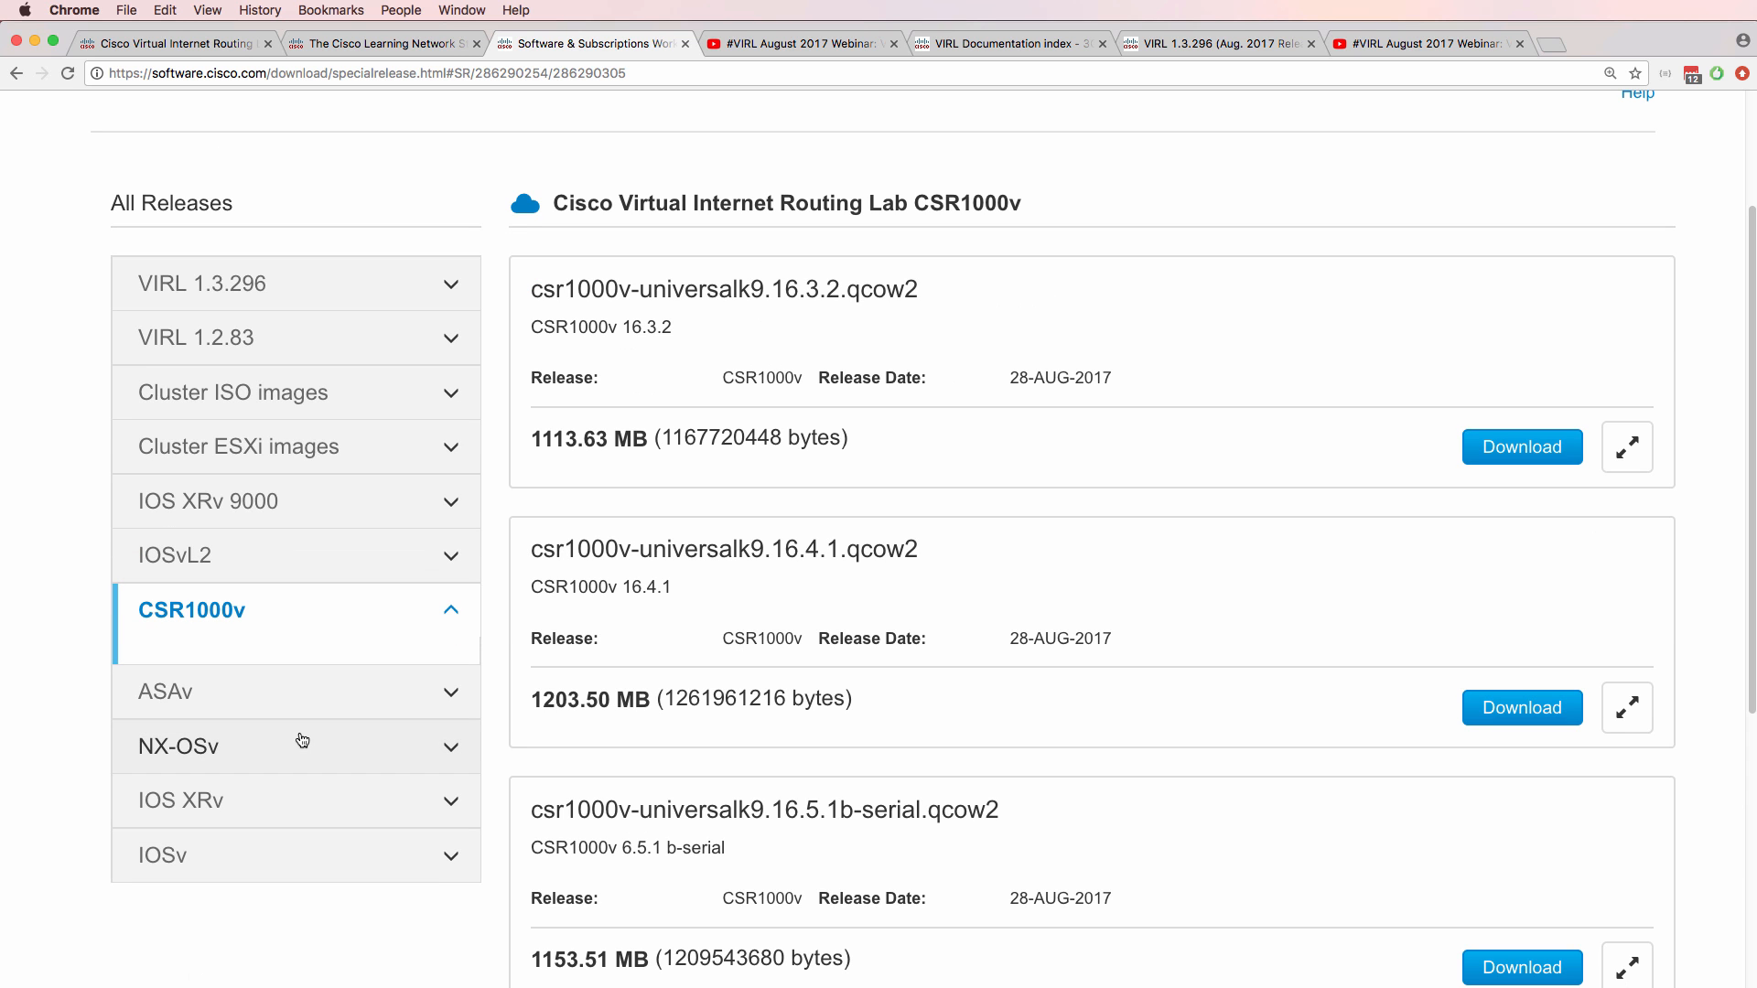
click(374, 285)
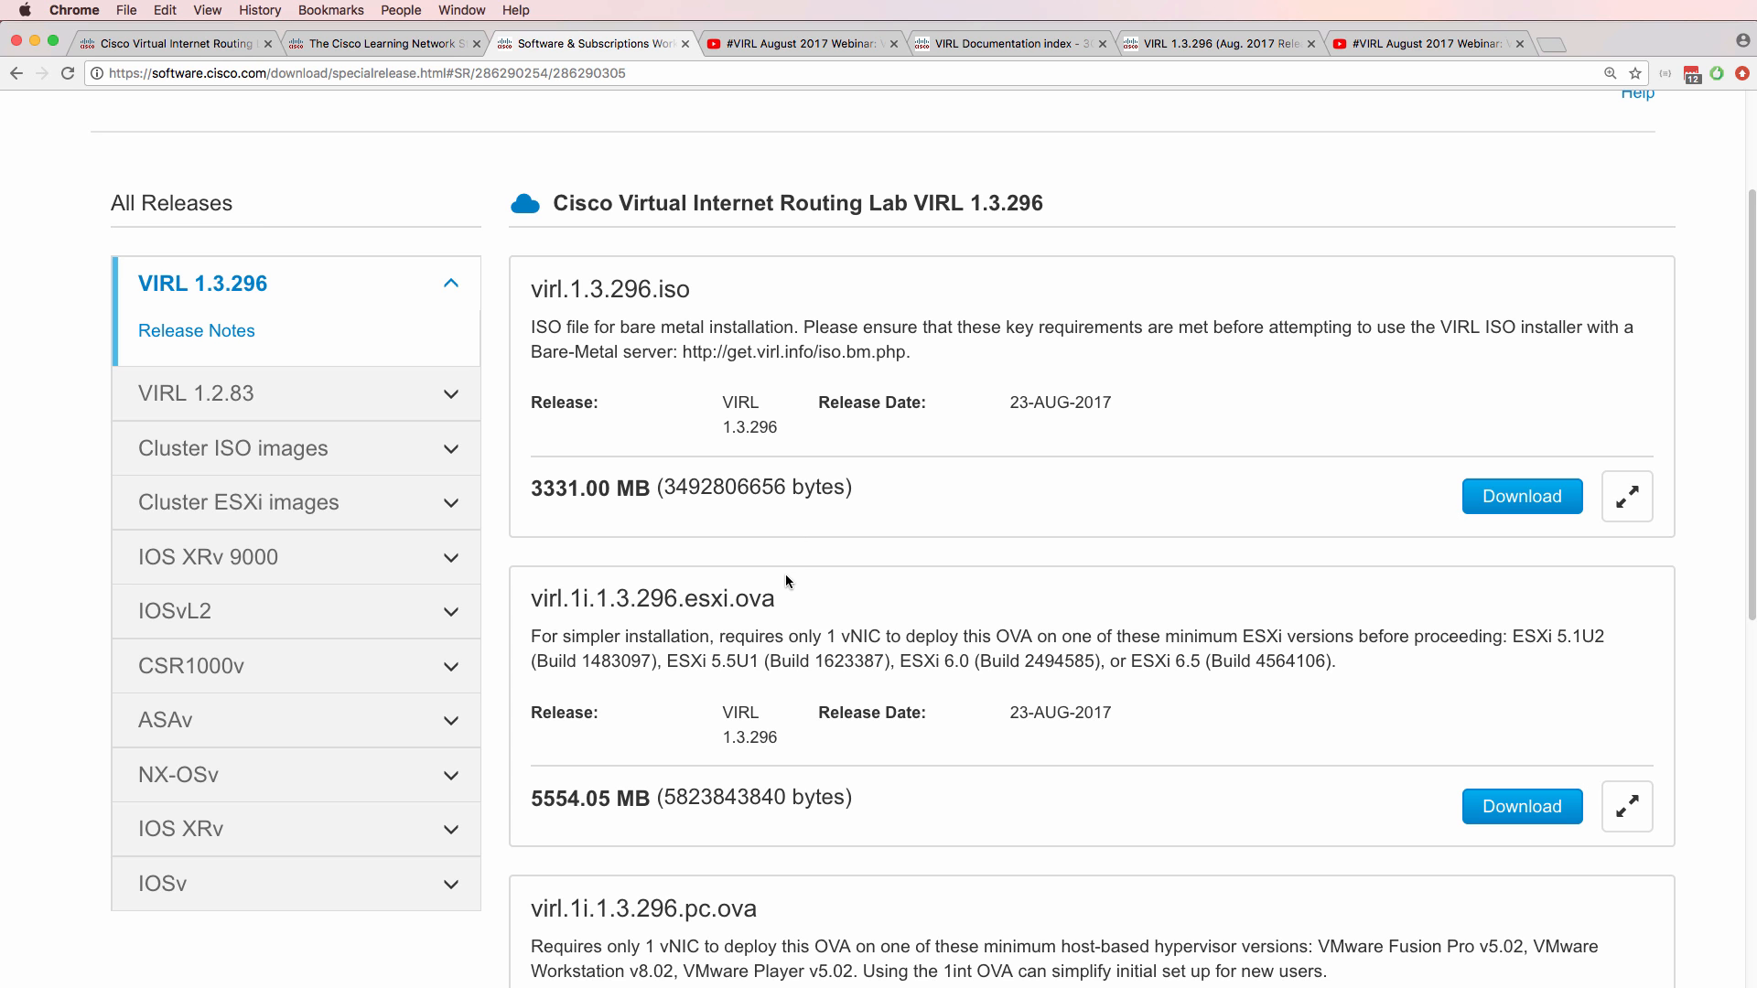
drag(817, 599, 522, 596)
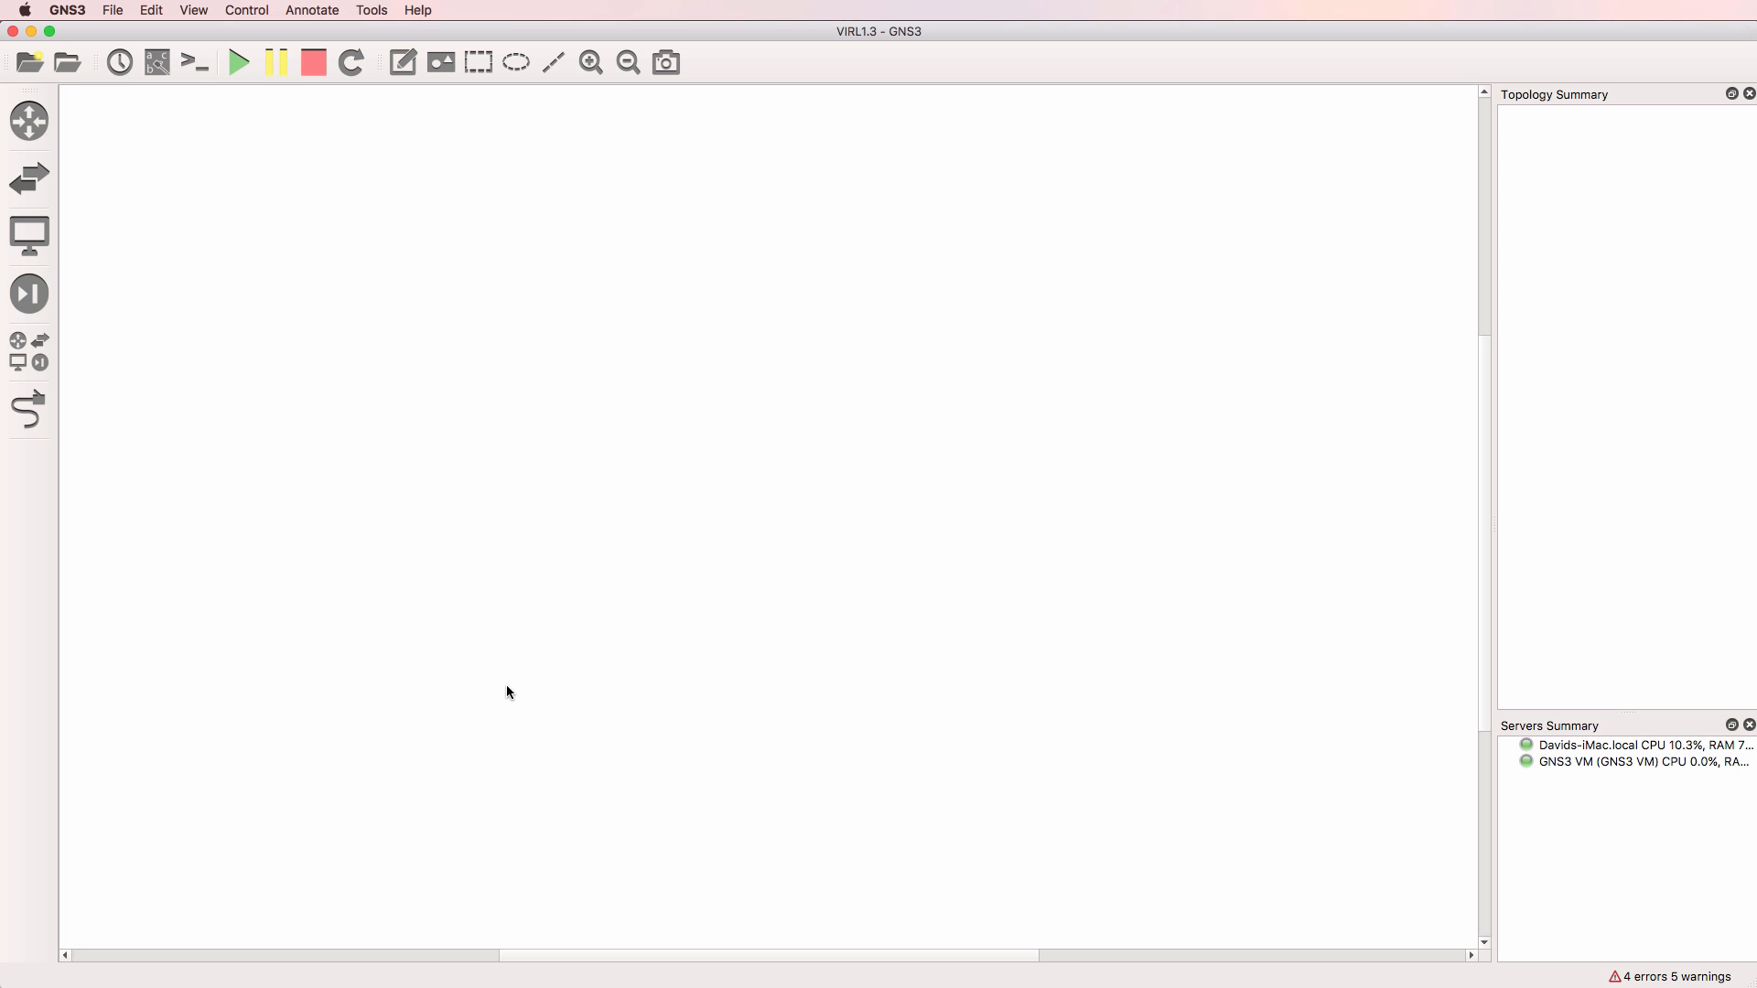
Check About GNS3 shows version 2.1.0b1, then list the available switch appliances.
click(68, 9)
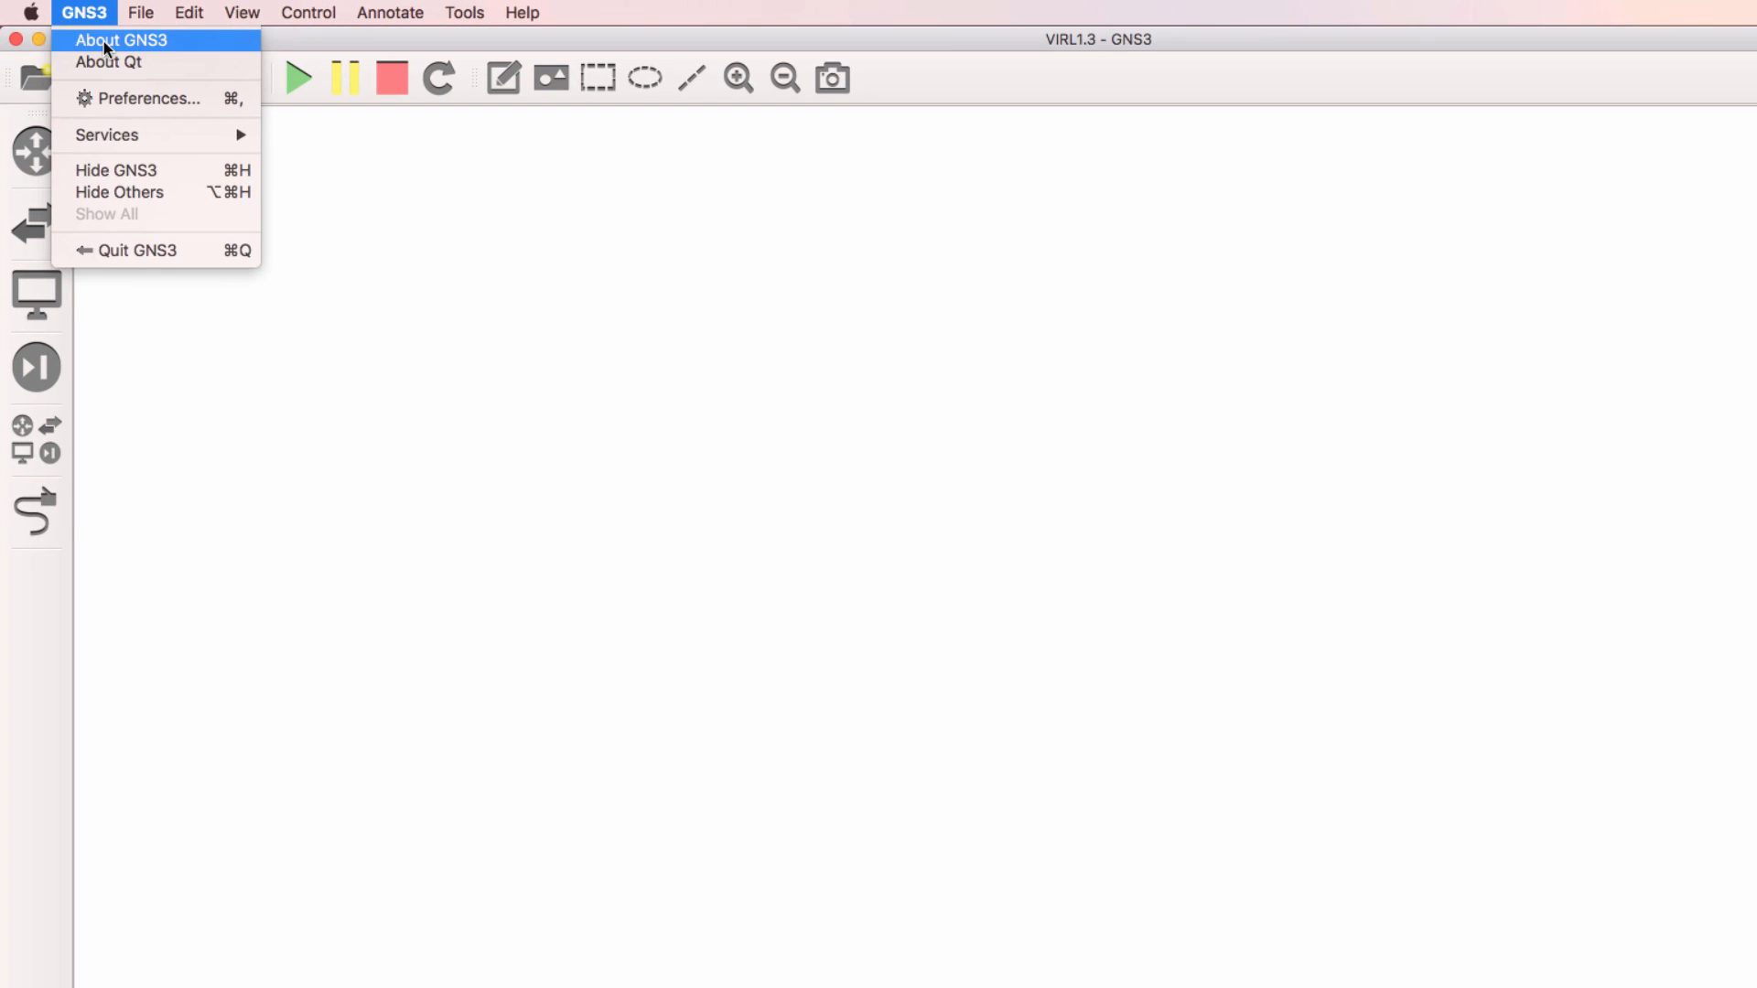
click(104, 48)
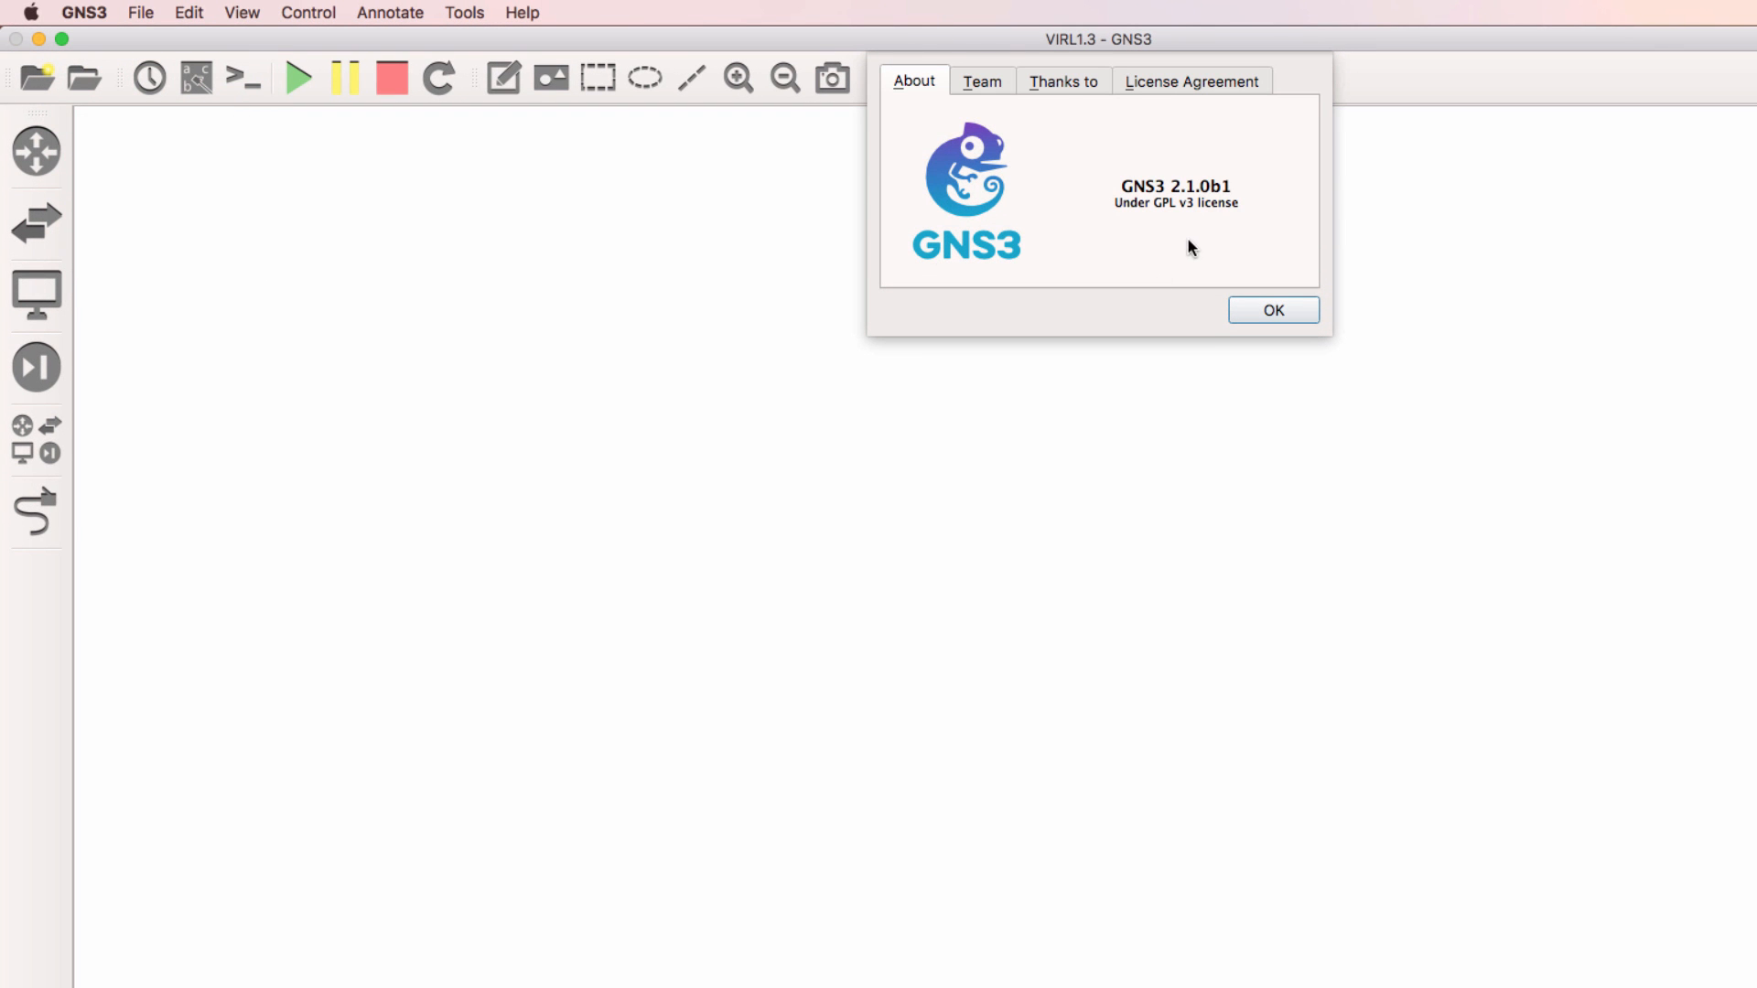
click(1272, 310)
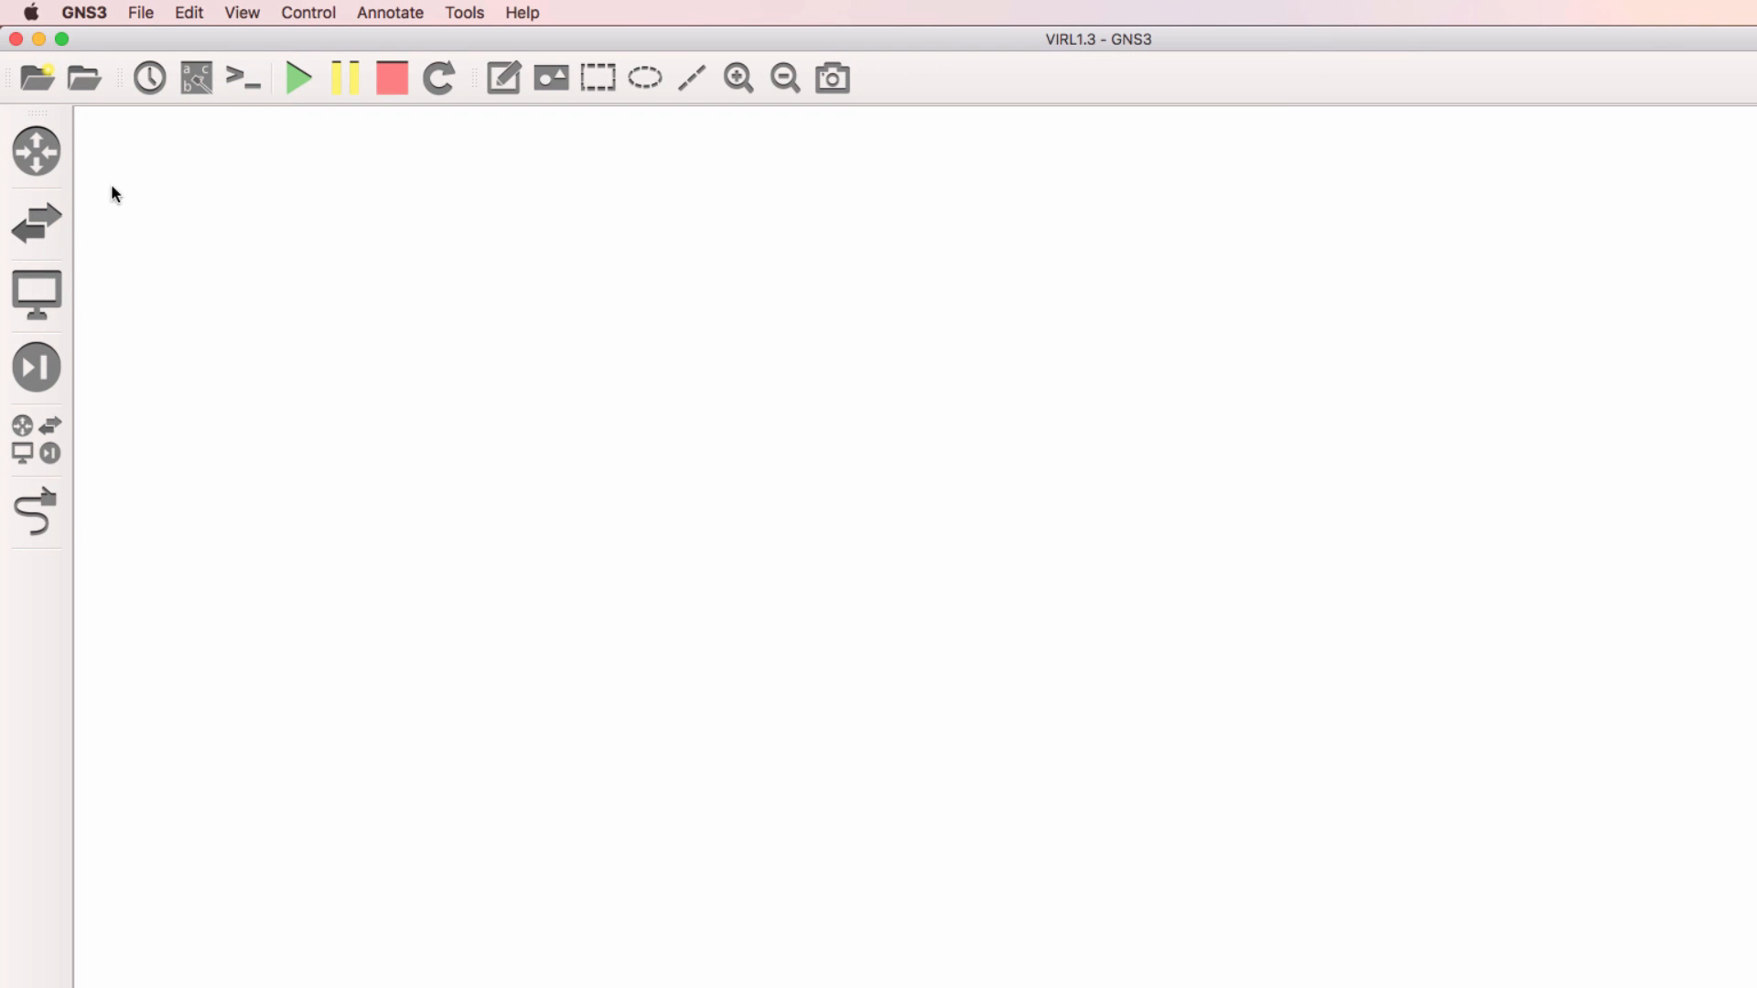
click(57, 233)
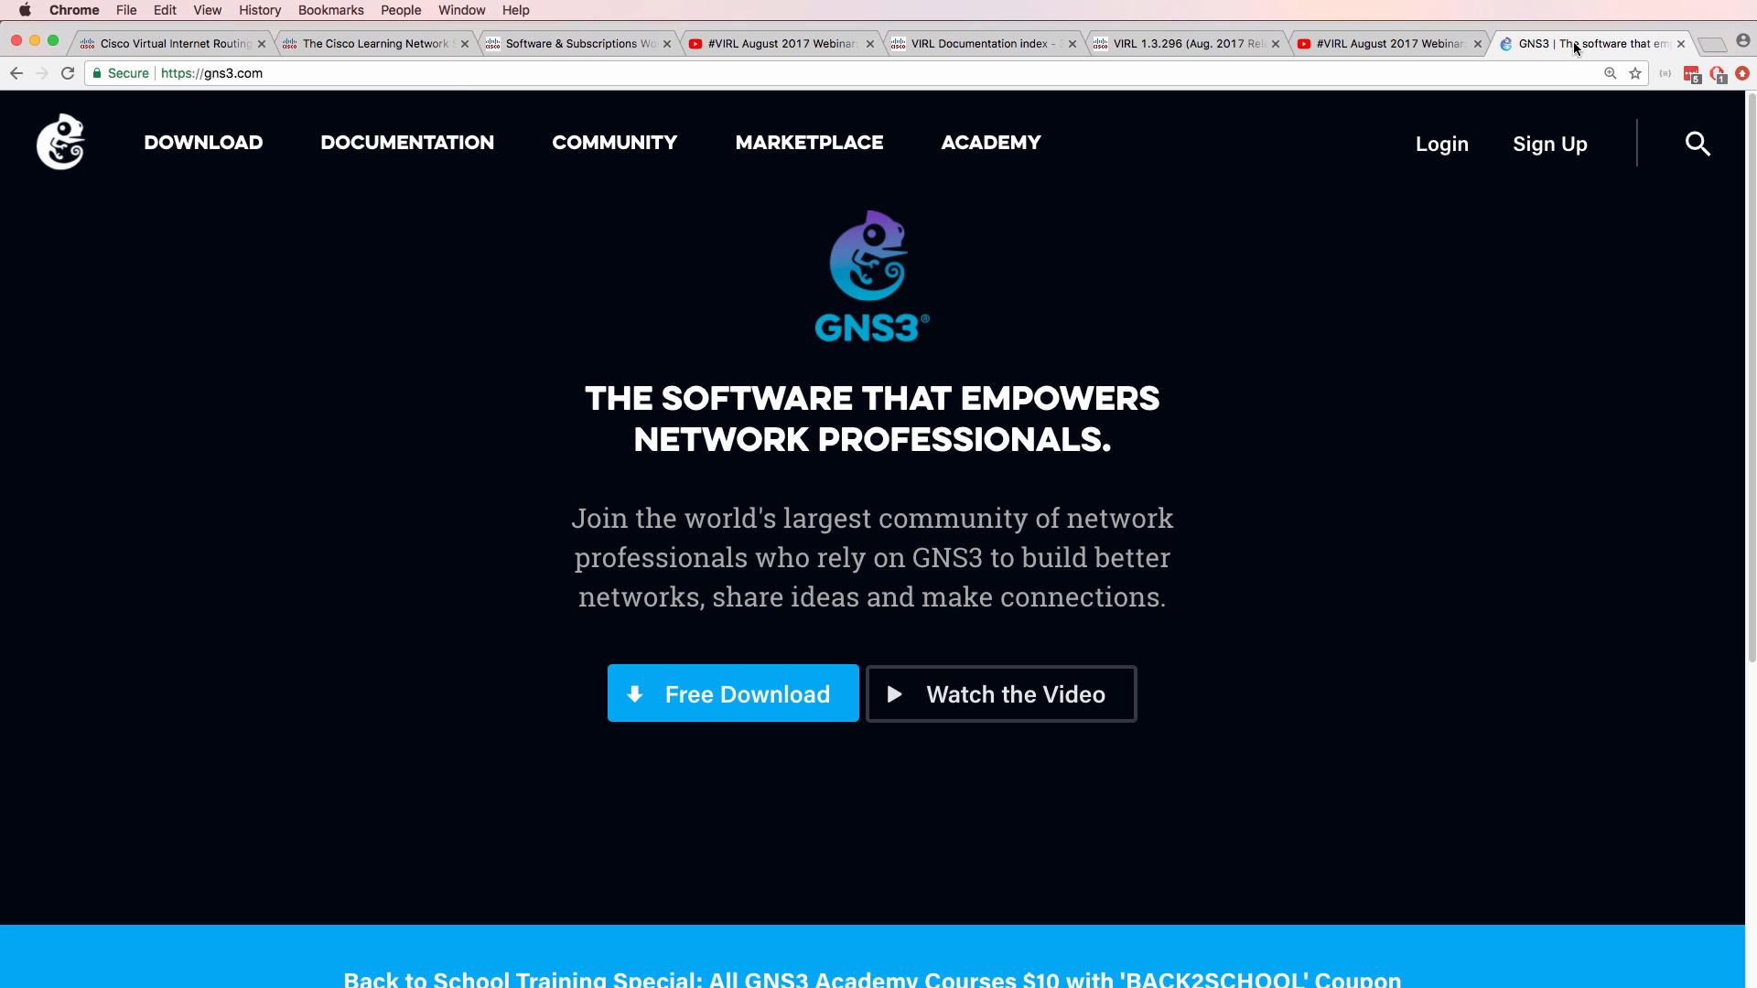
From the GNS3 Marketplace appliances, download the Cisco IOSvL2 template.
click(875, 142)
click(291, 616)
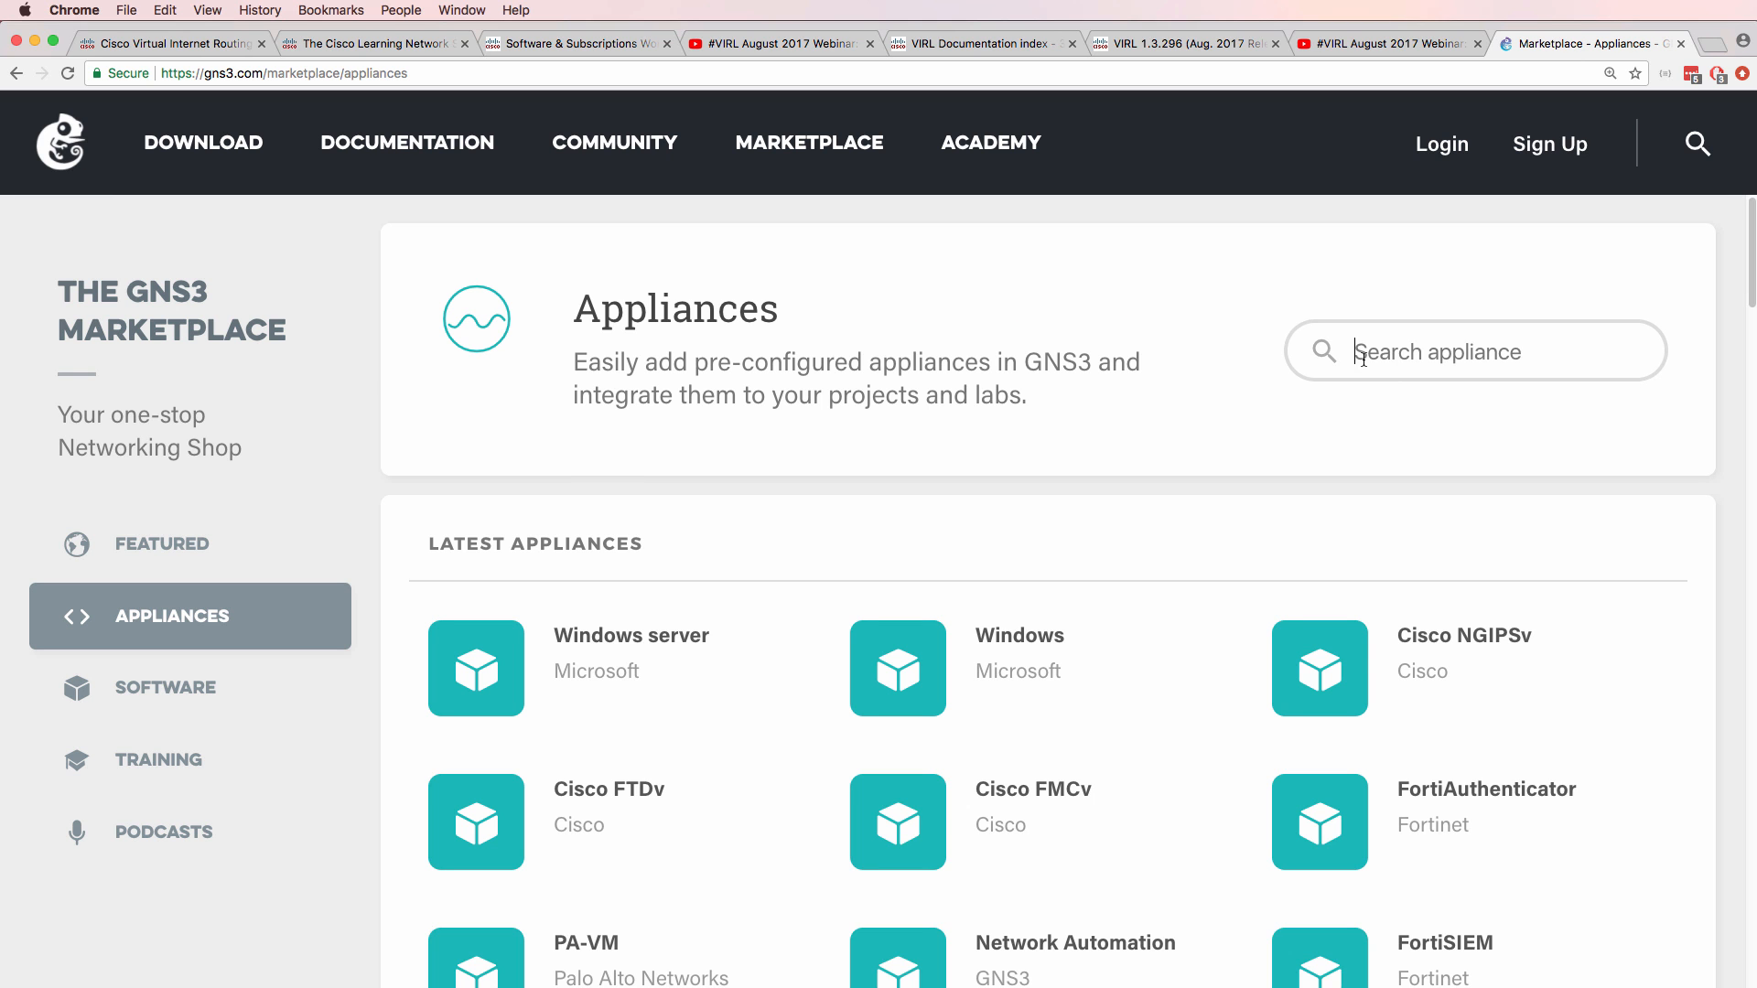
text(ios)
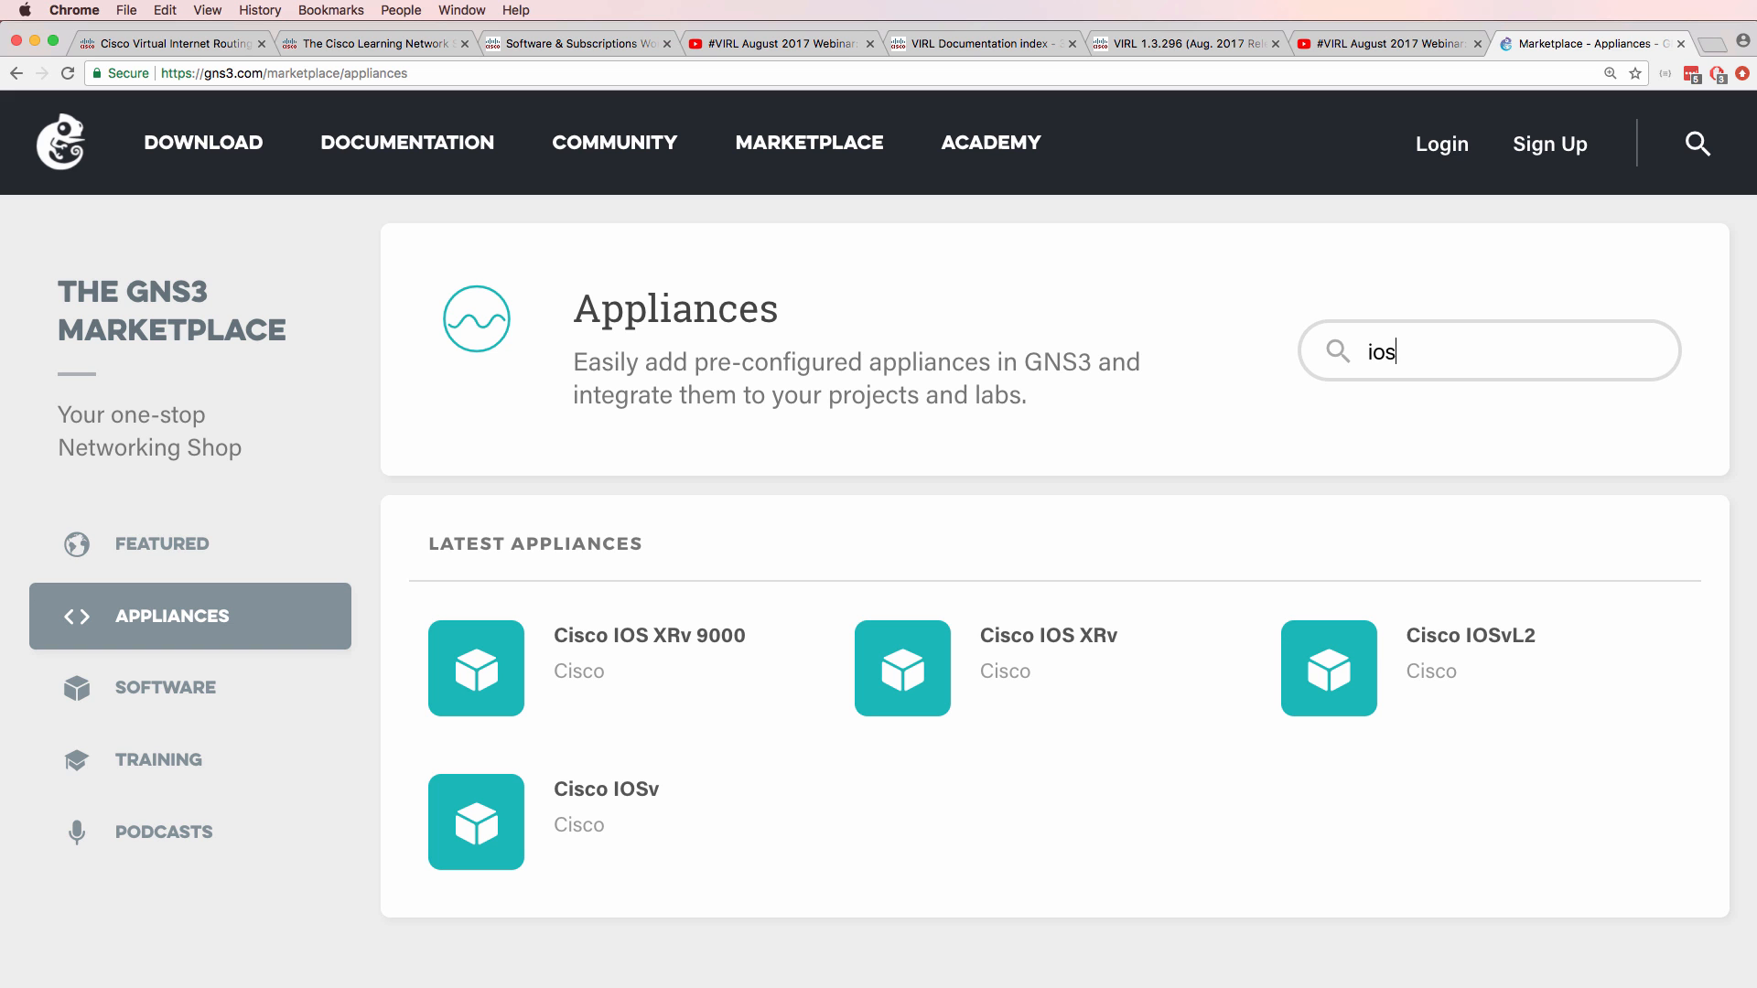
click(1369, 662)
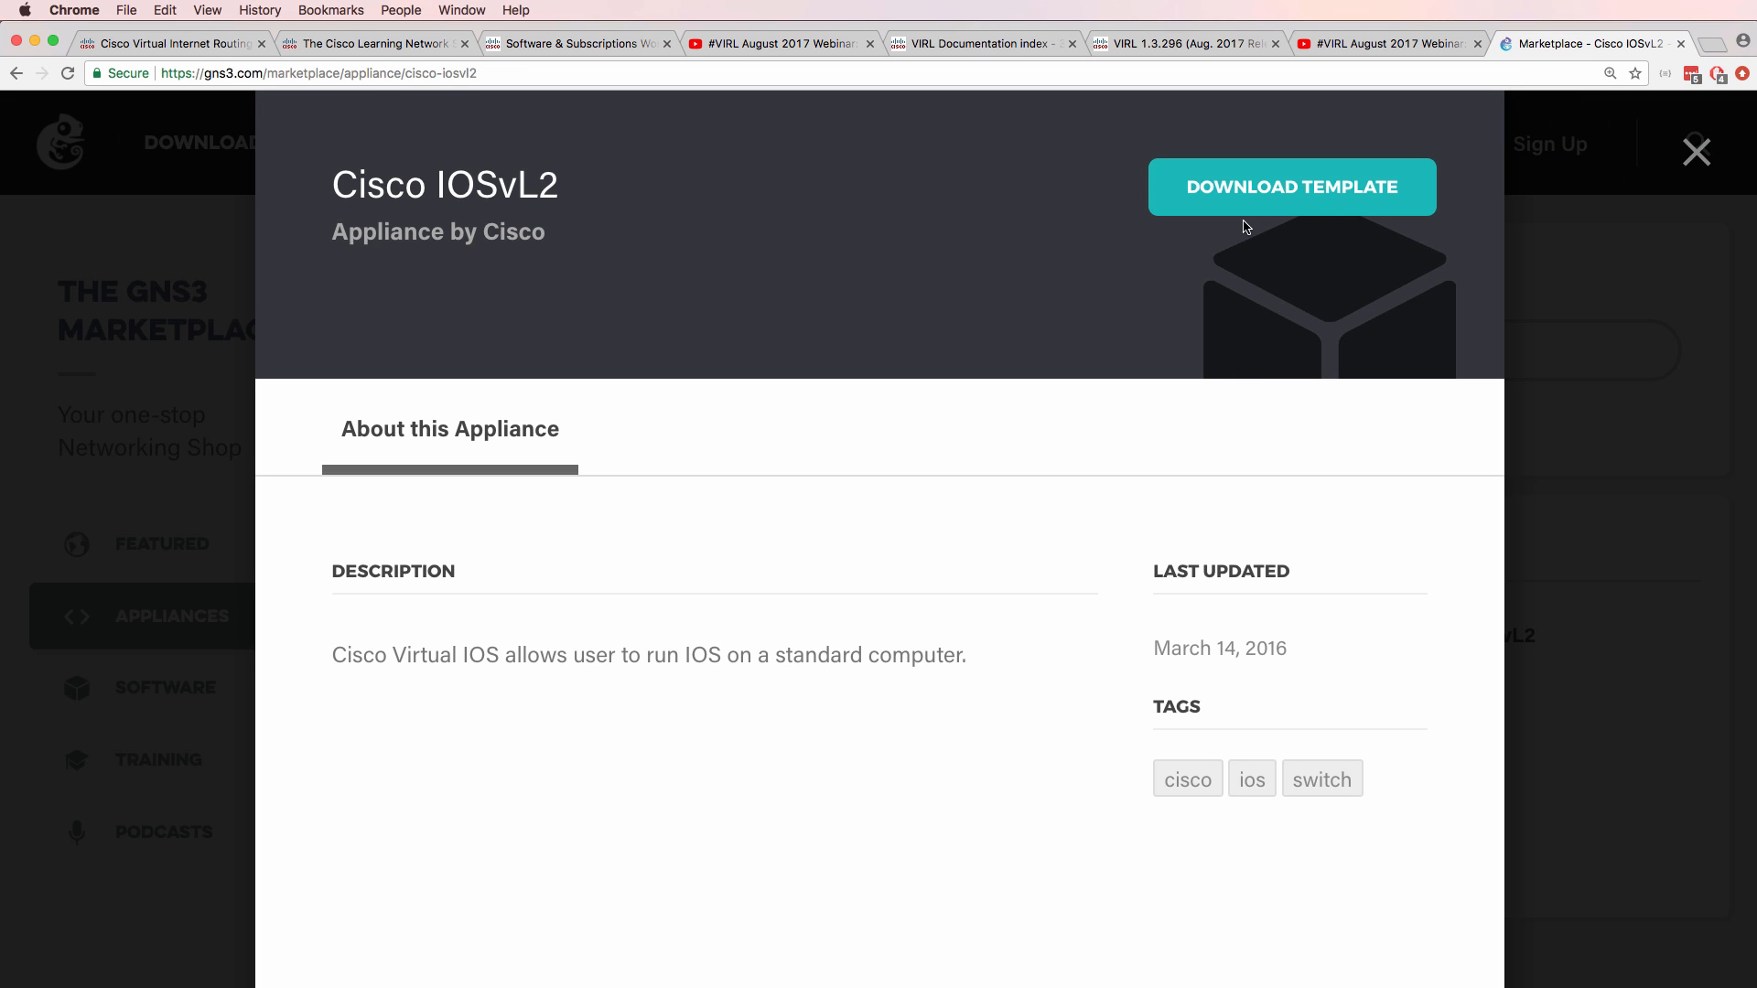
click(1253, 217)
In GNS3, import the cisco-iosvl2 (1).gns3a appliance from Downloads via File > Import appliance.
key(super+Tab)
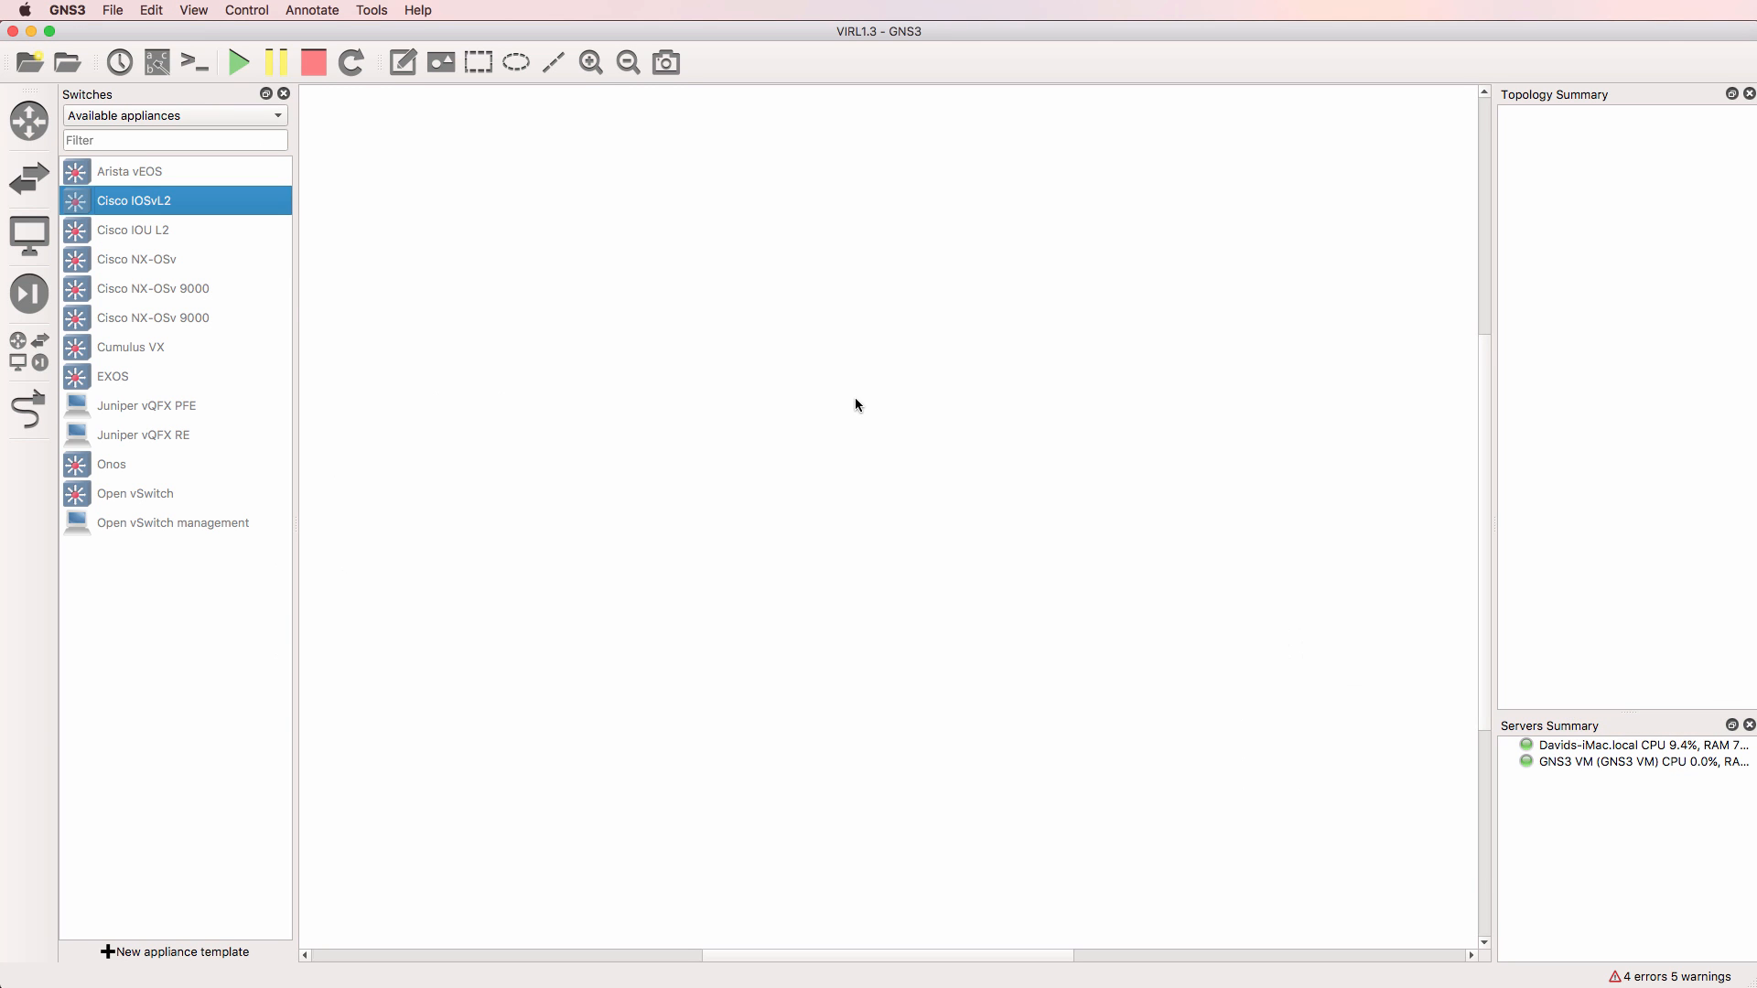
click(114, 10)
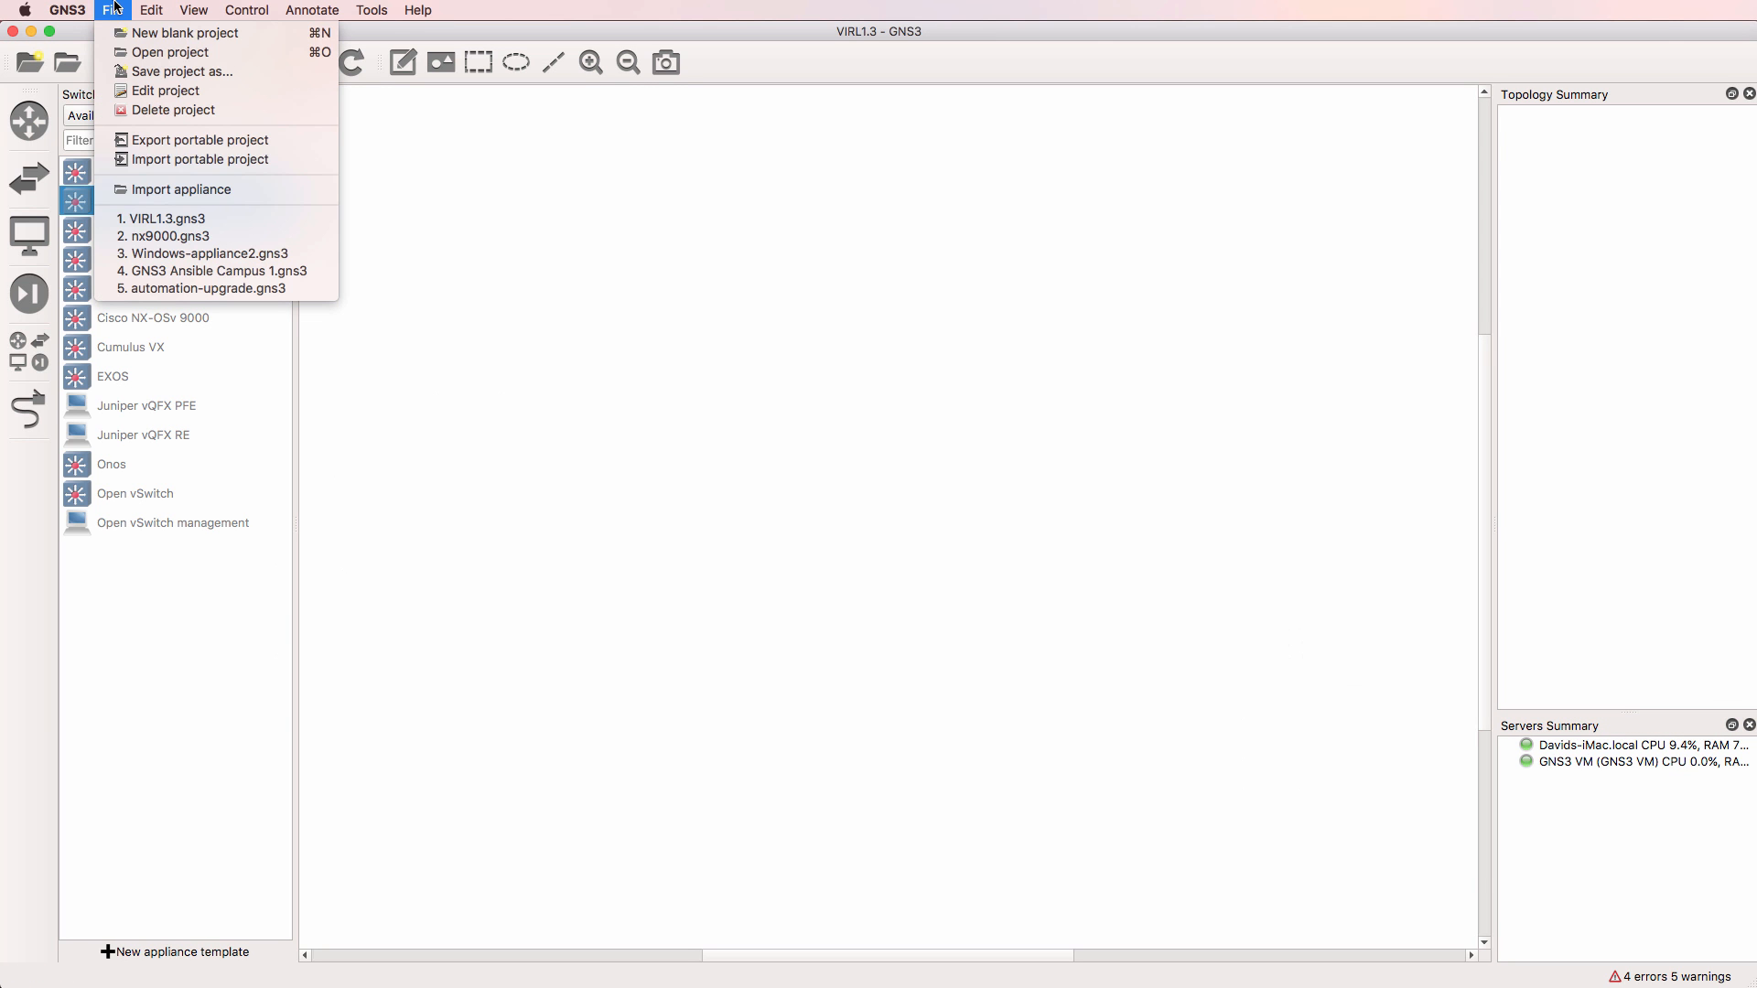
click(147, 189)
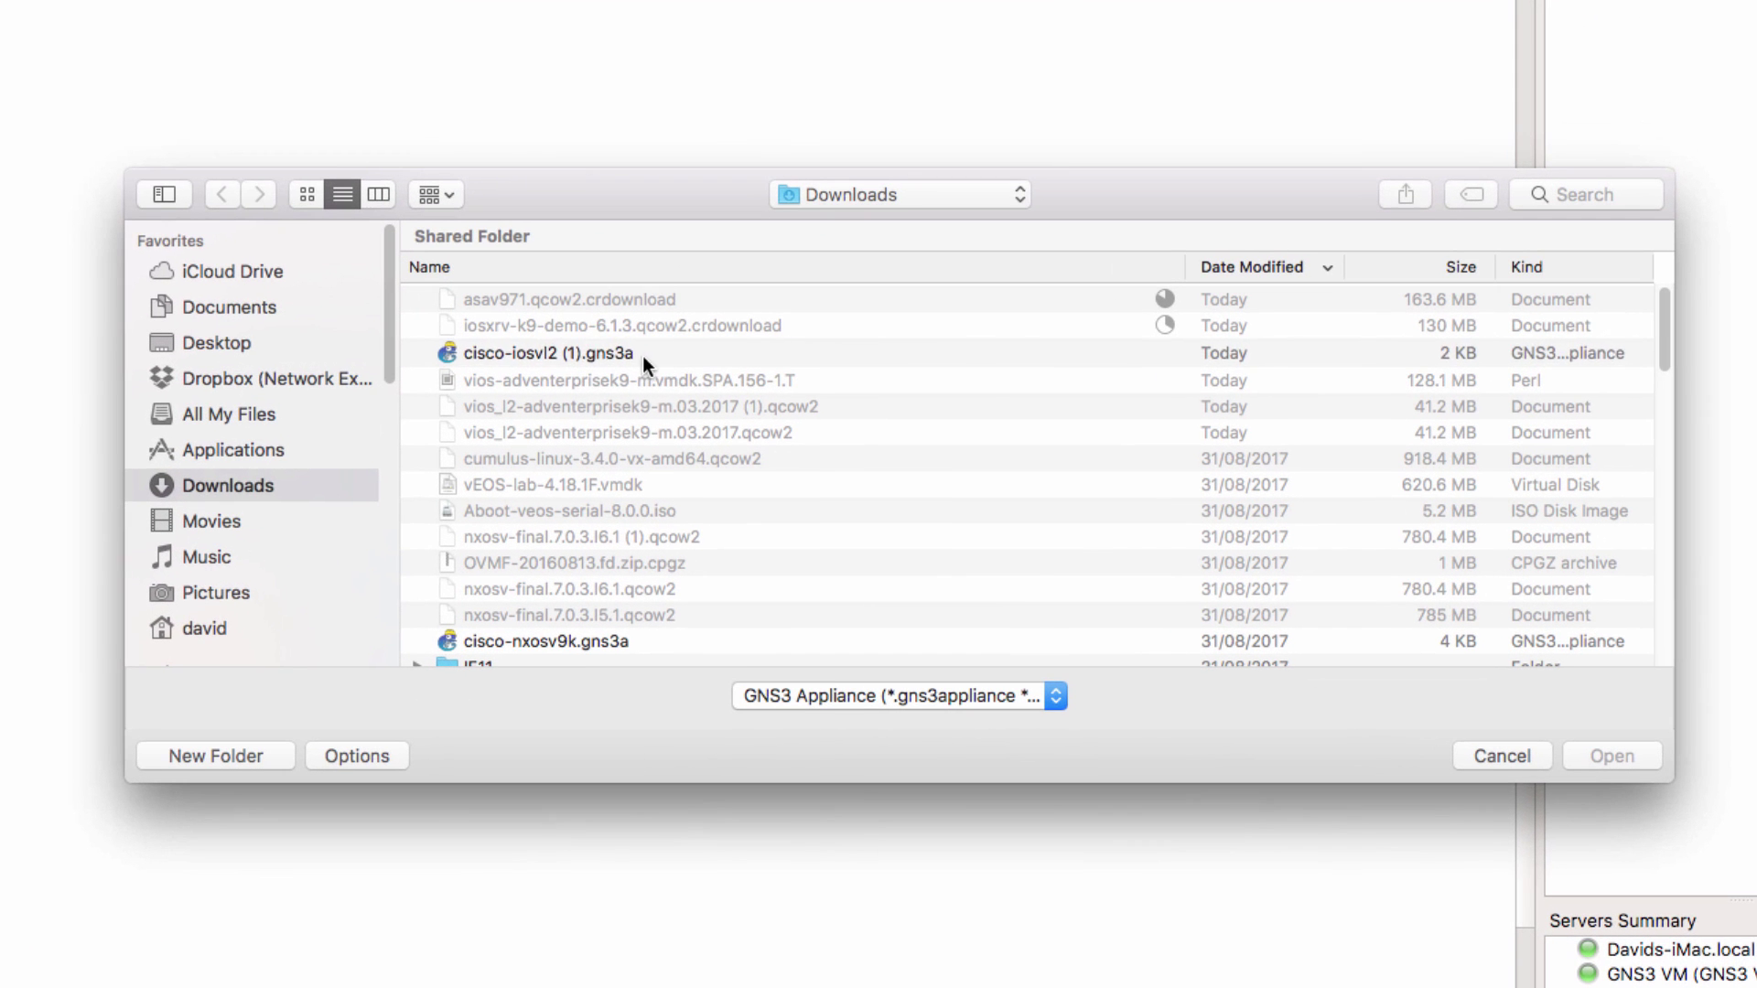
click(926, 359)
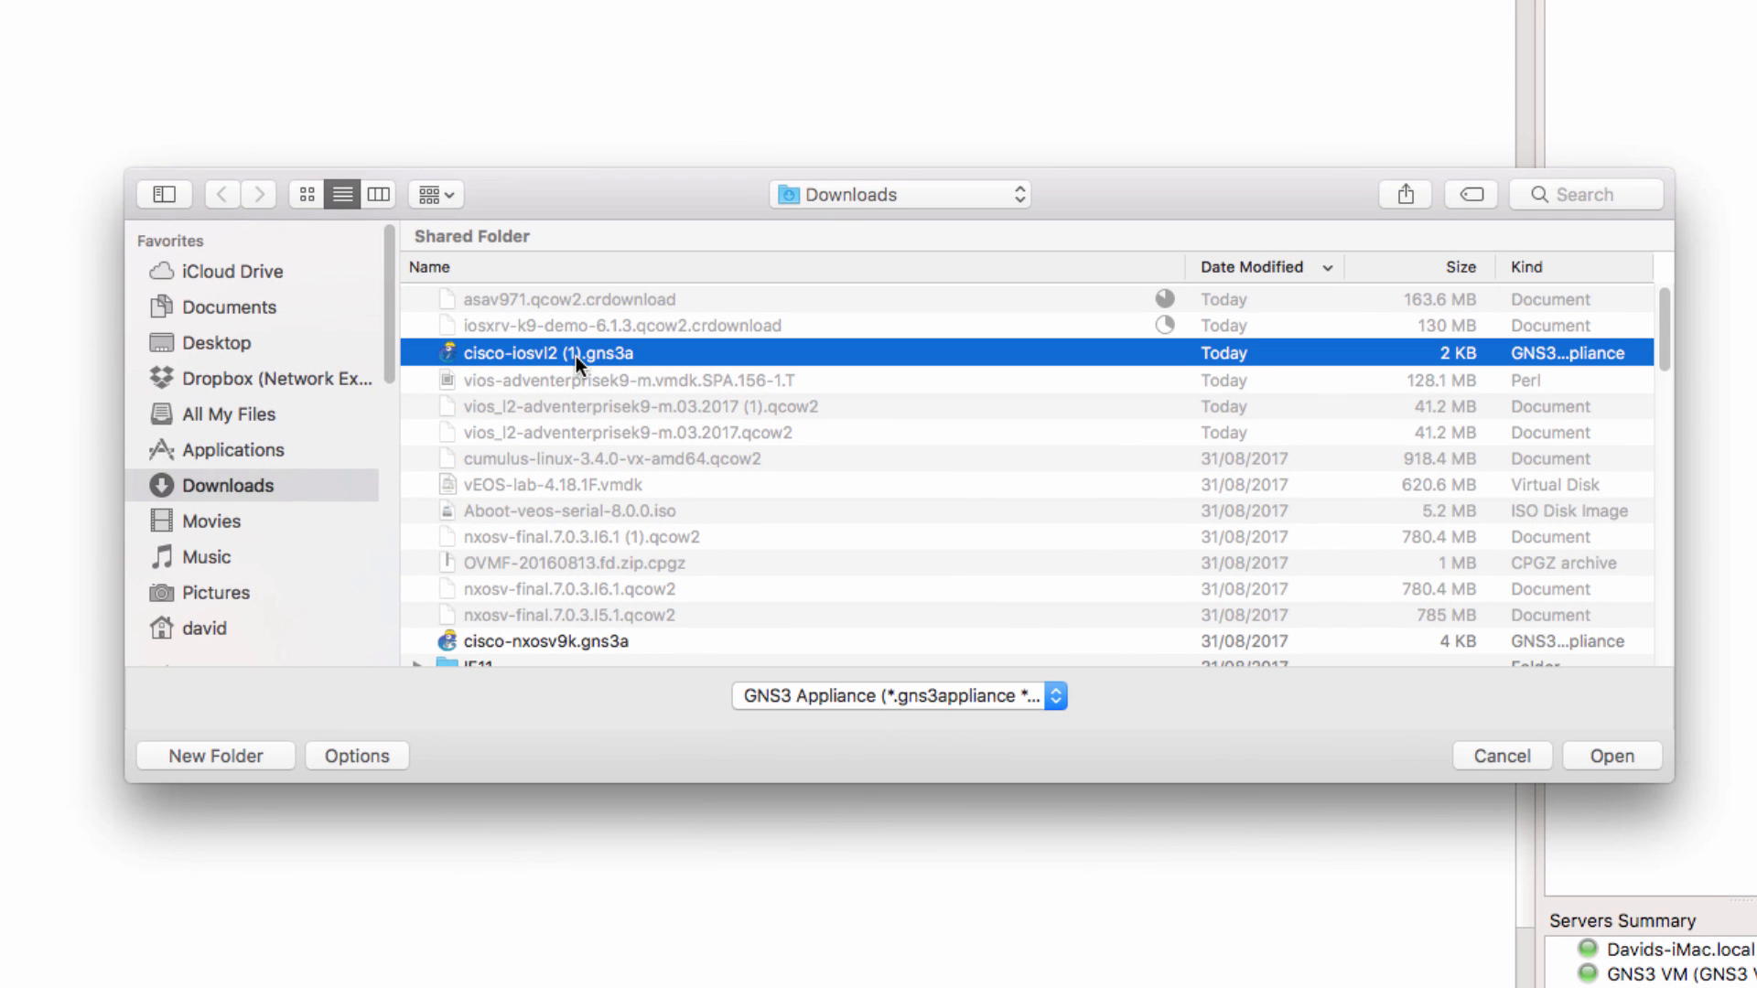
click(1584, 752)
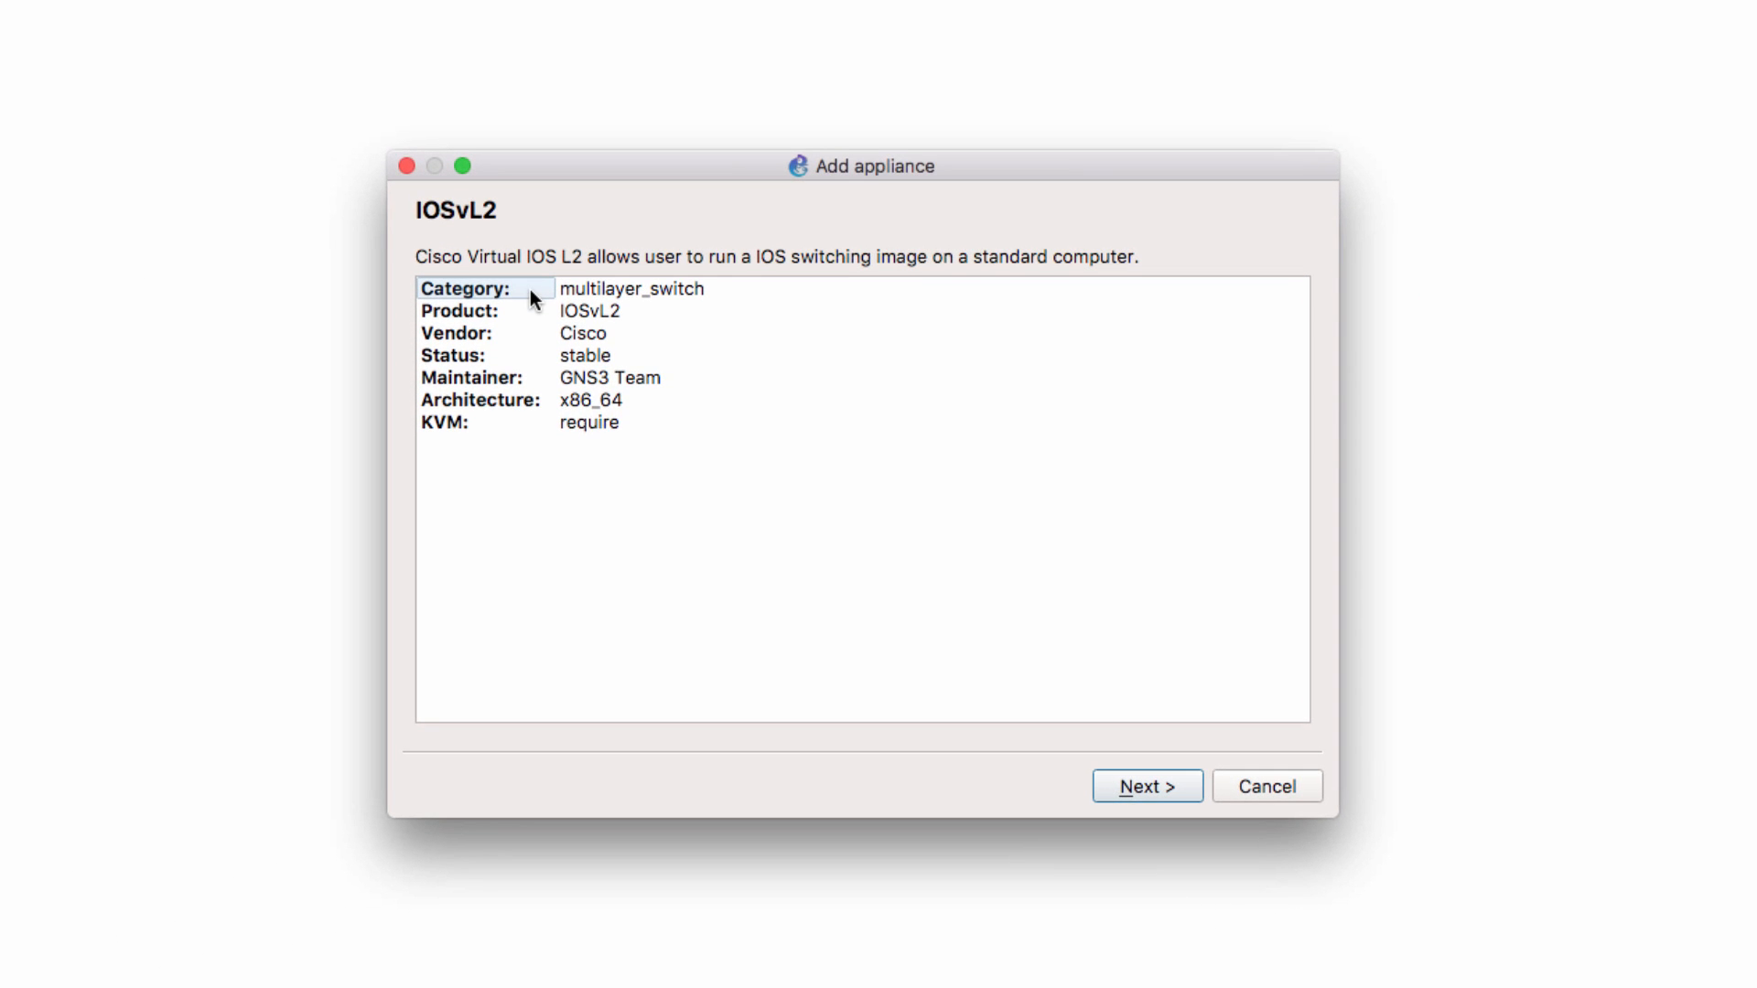
Move the IOSvL2 wizard through the KVM notice and server choice, keeping the GNS3 VM, to the required files.
click(476, 427)
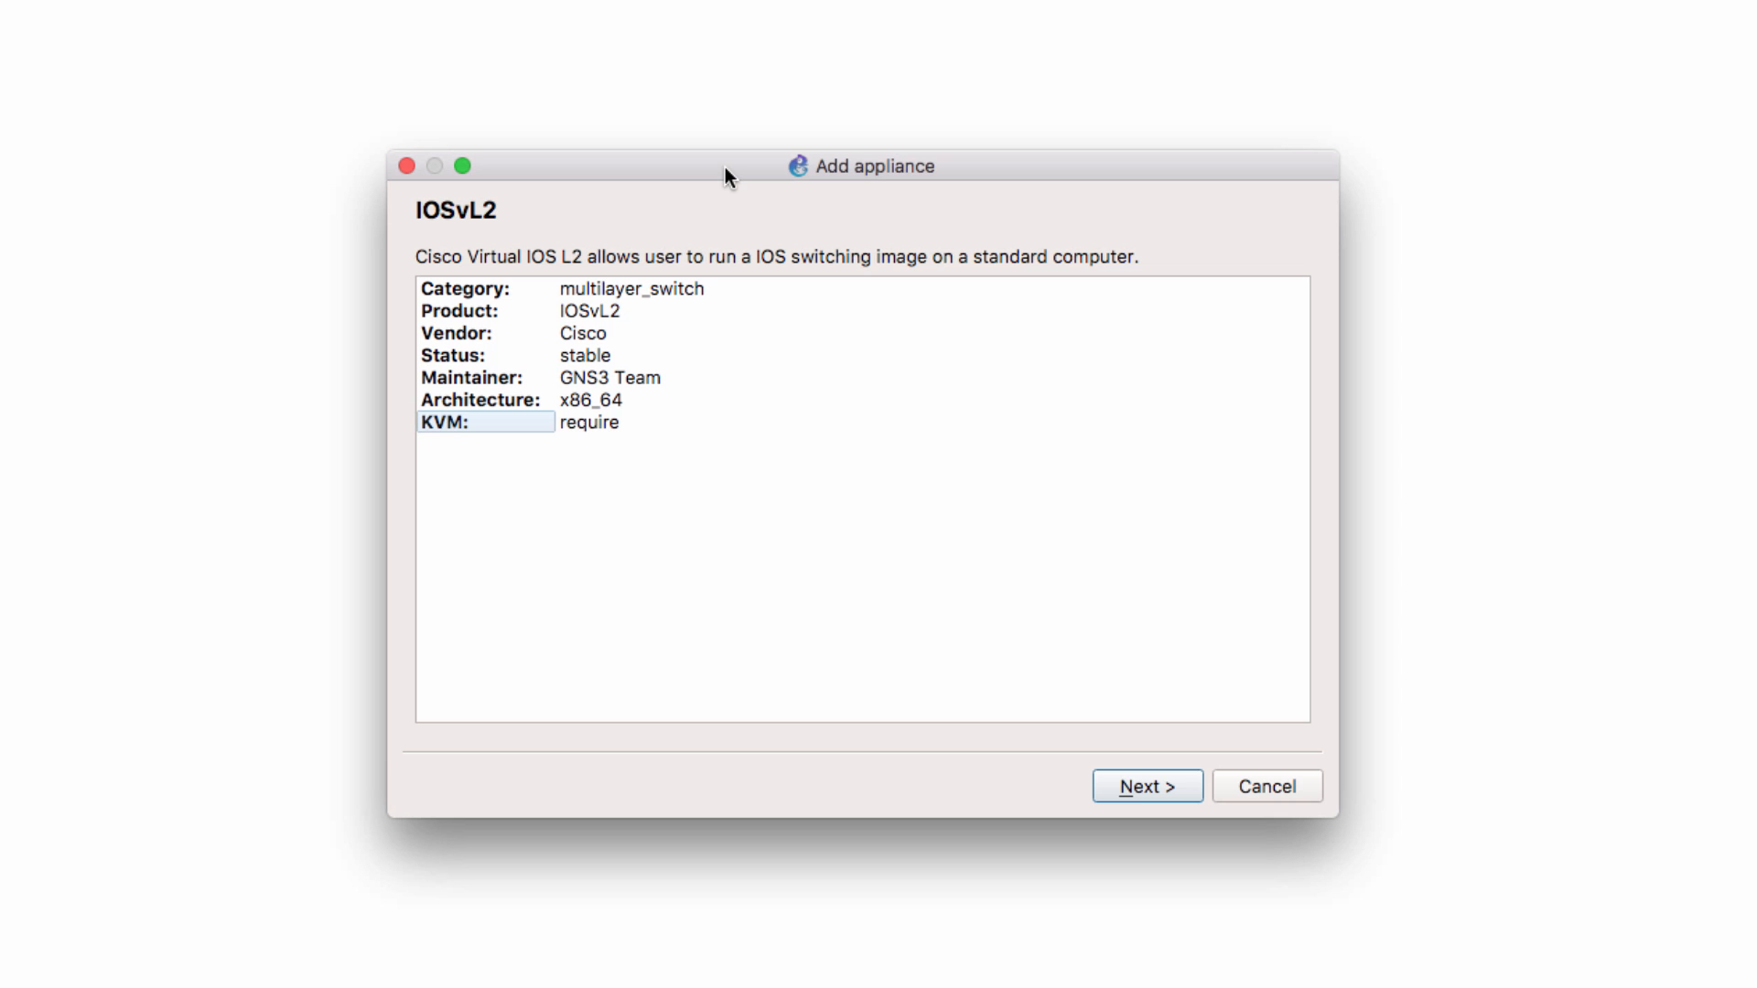
click(1160, 798)
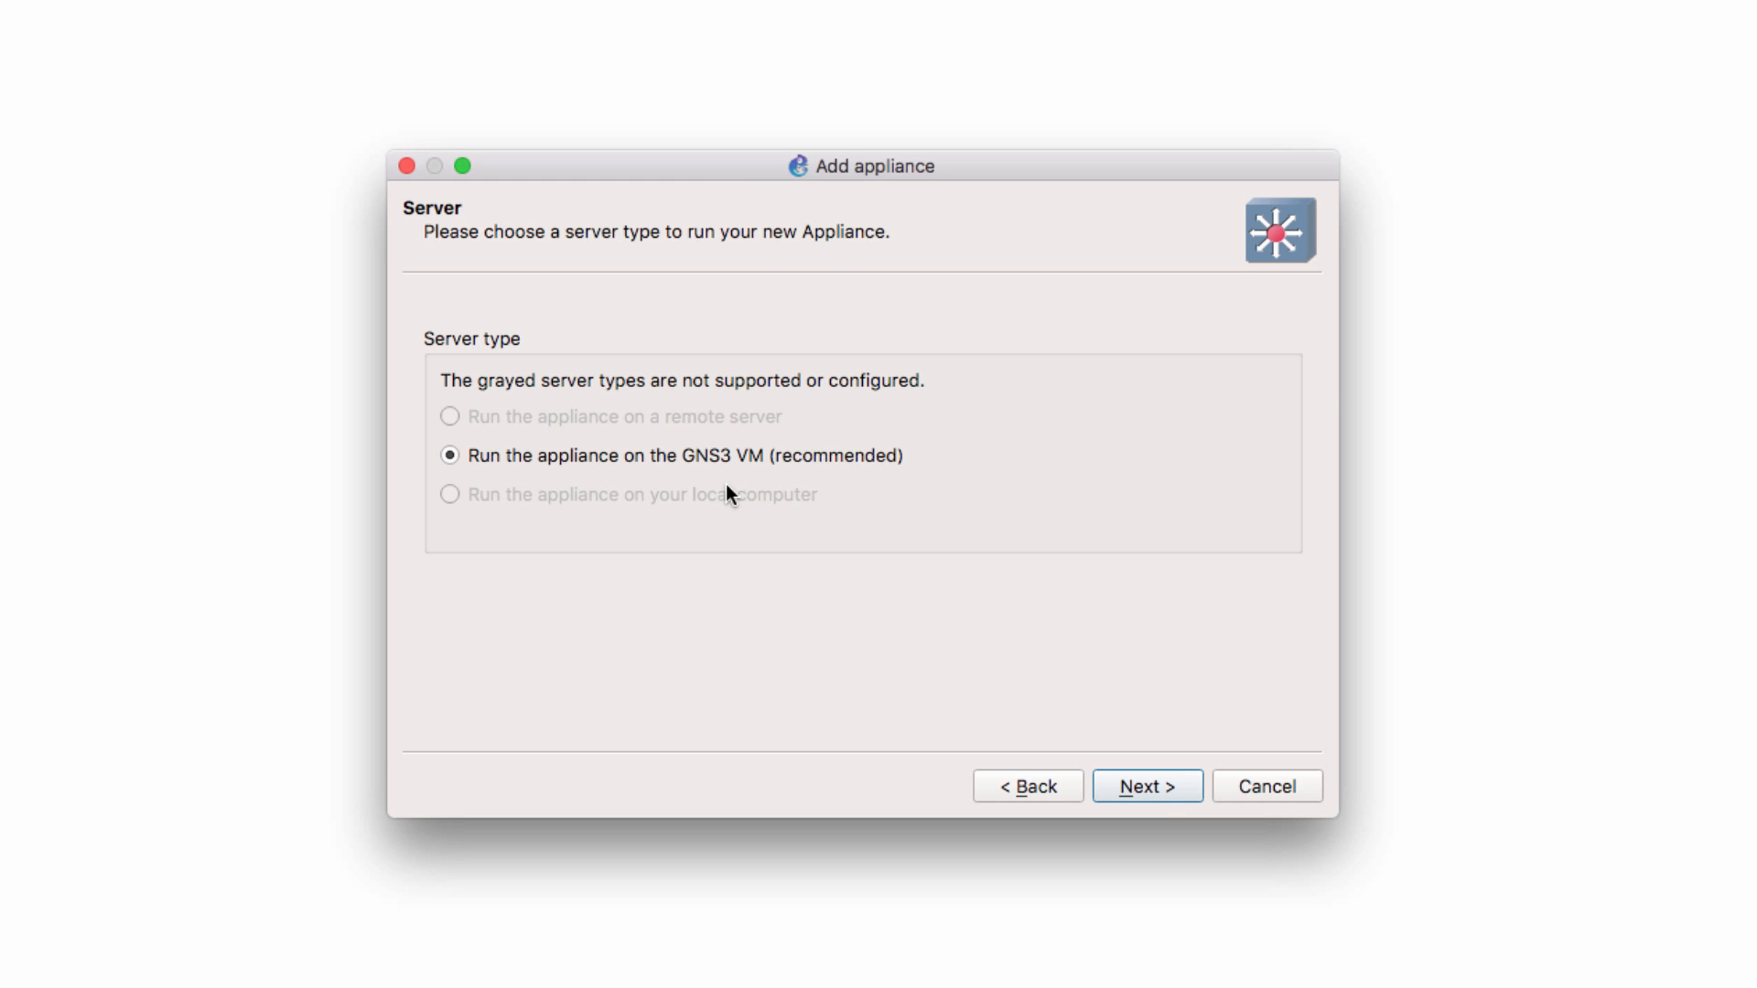
click(1170, 790)
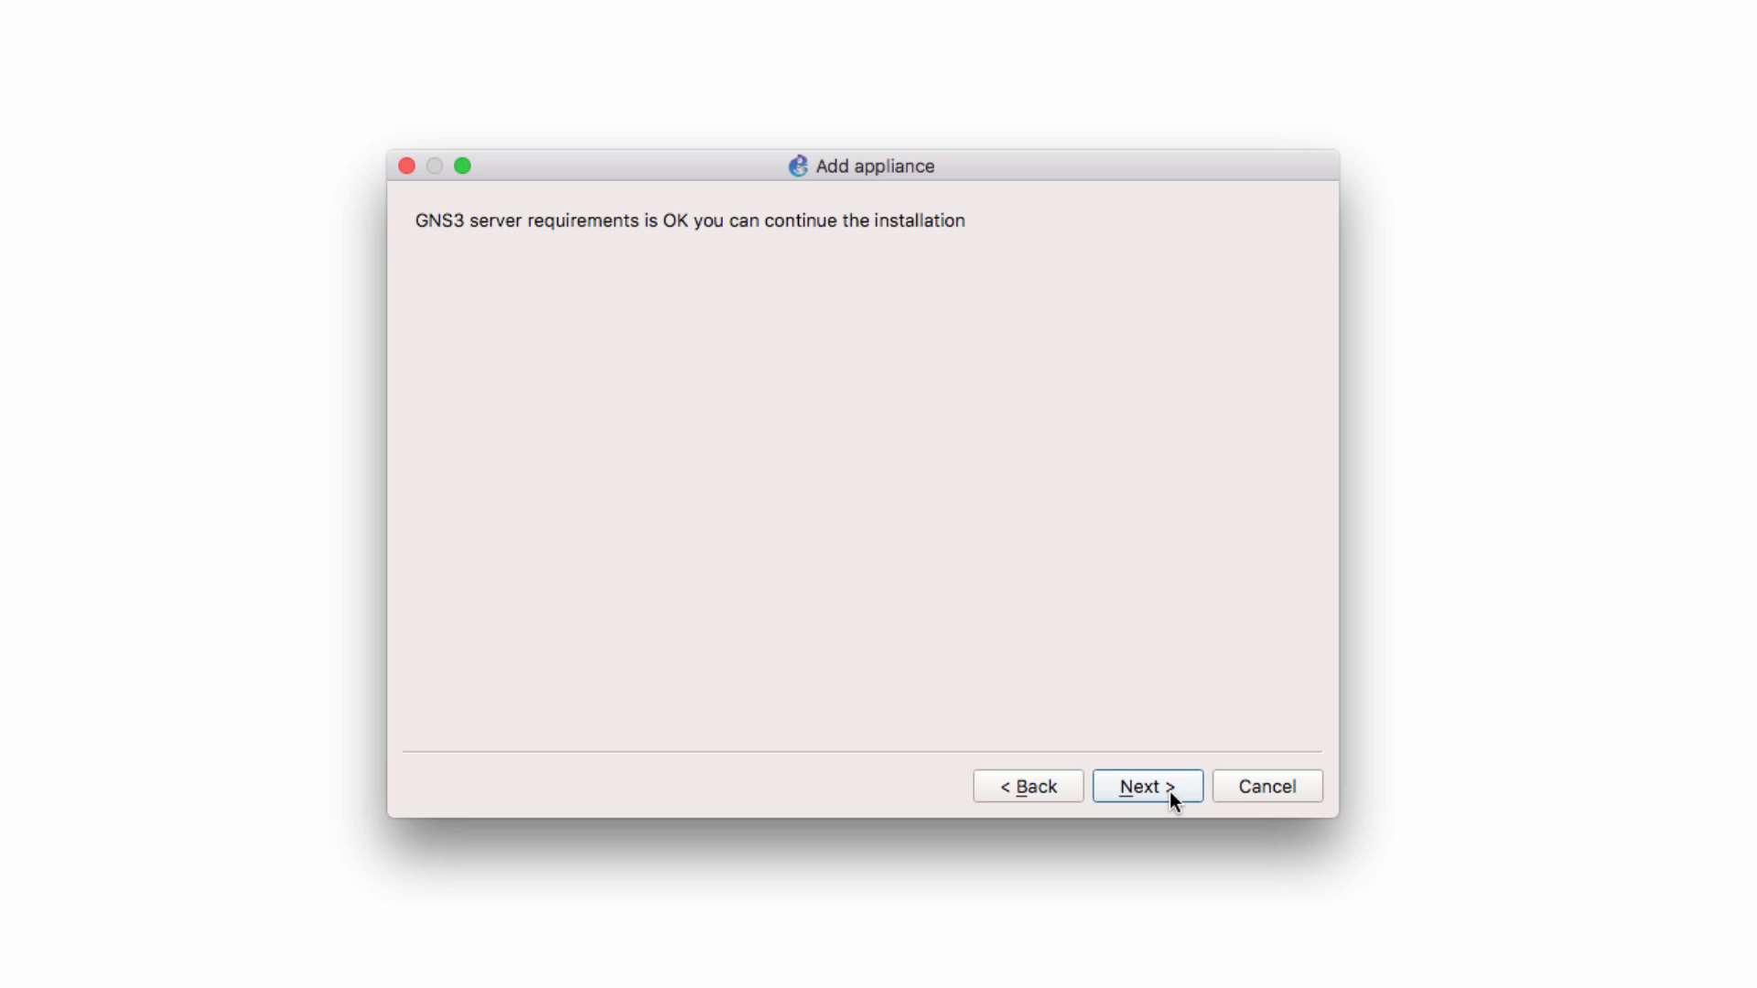
click(1169, 792)
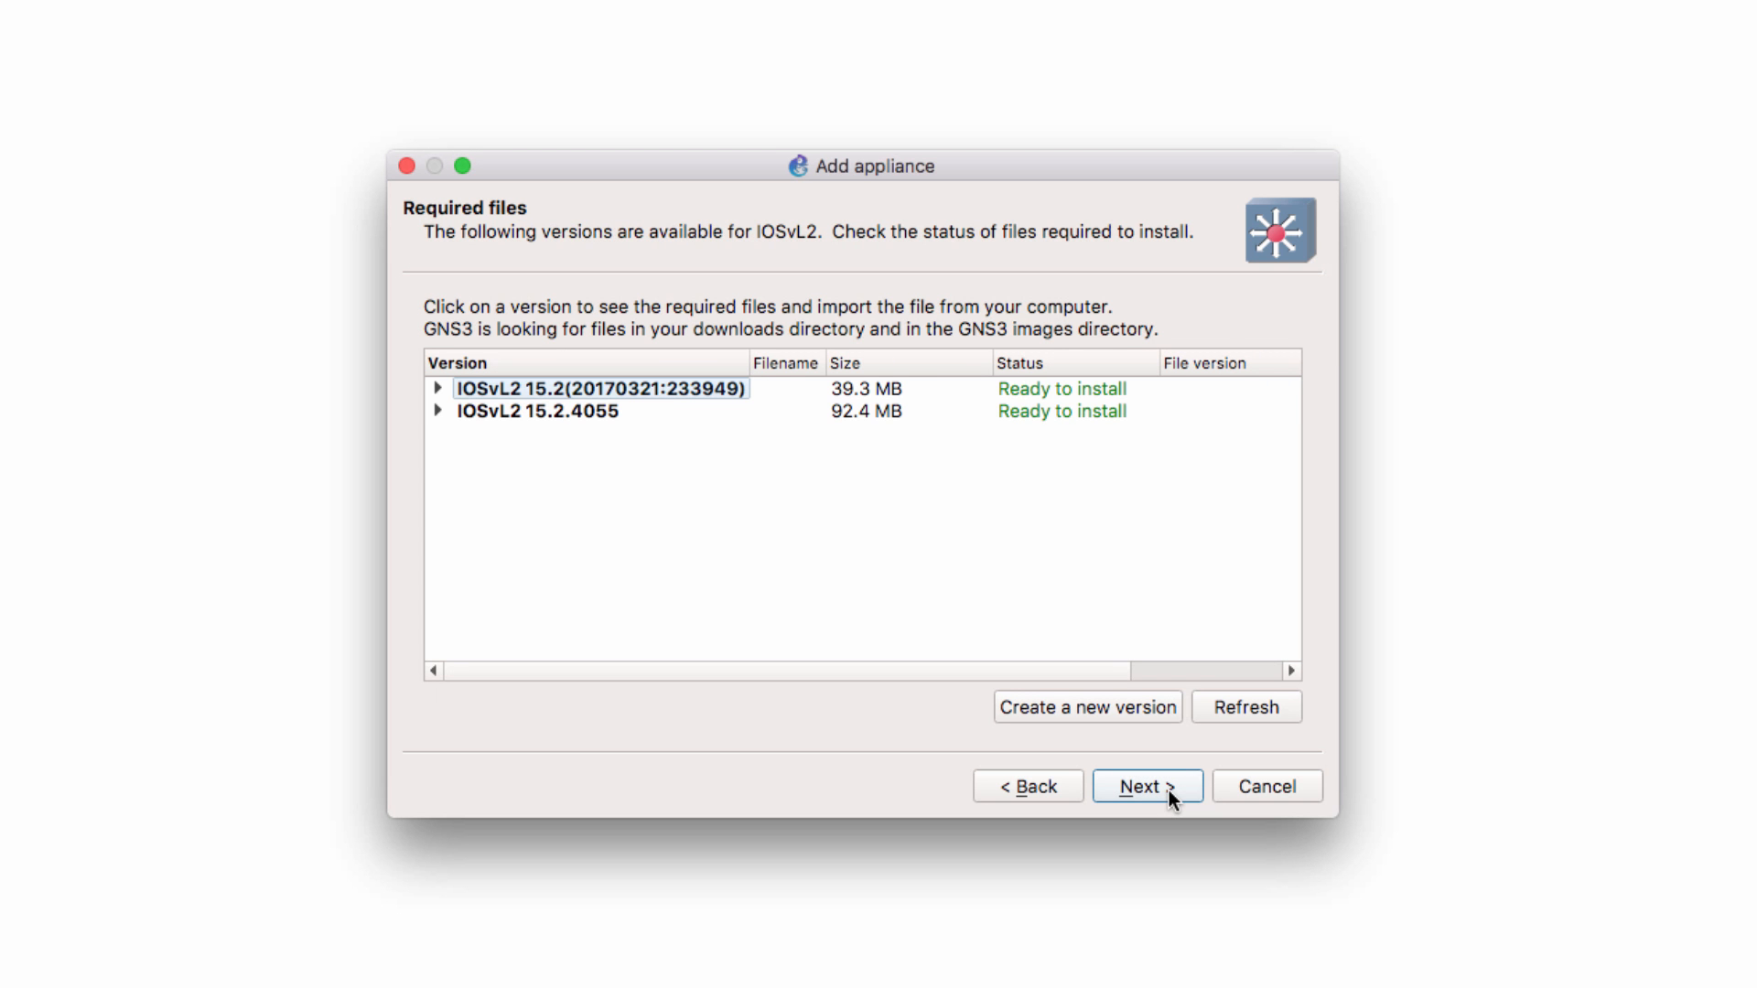
Expand version 15.2(20170321:233949), widen the Filename column and select the found qcow2 image.
click(438, 389)
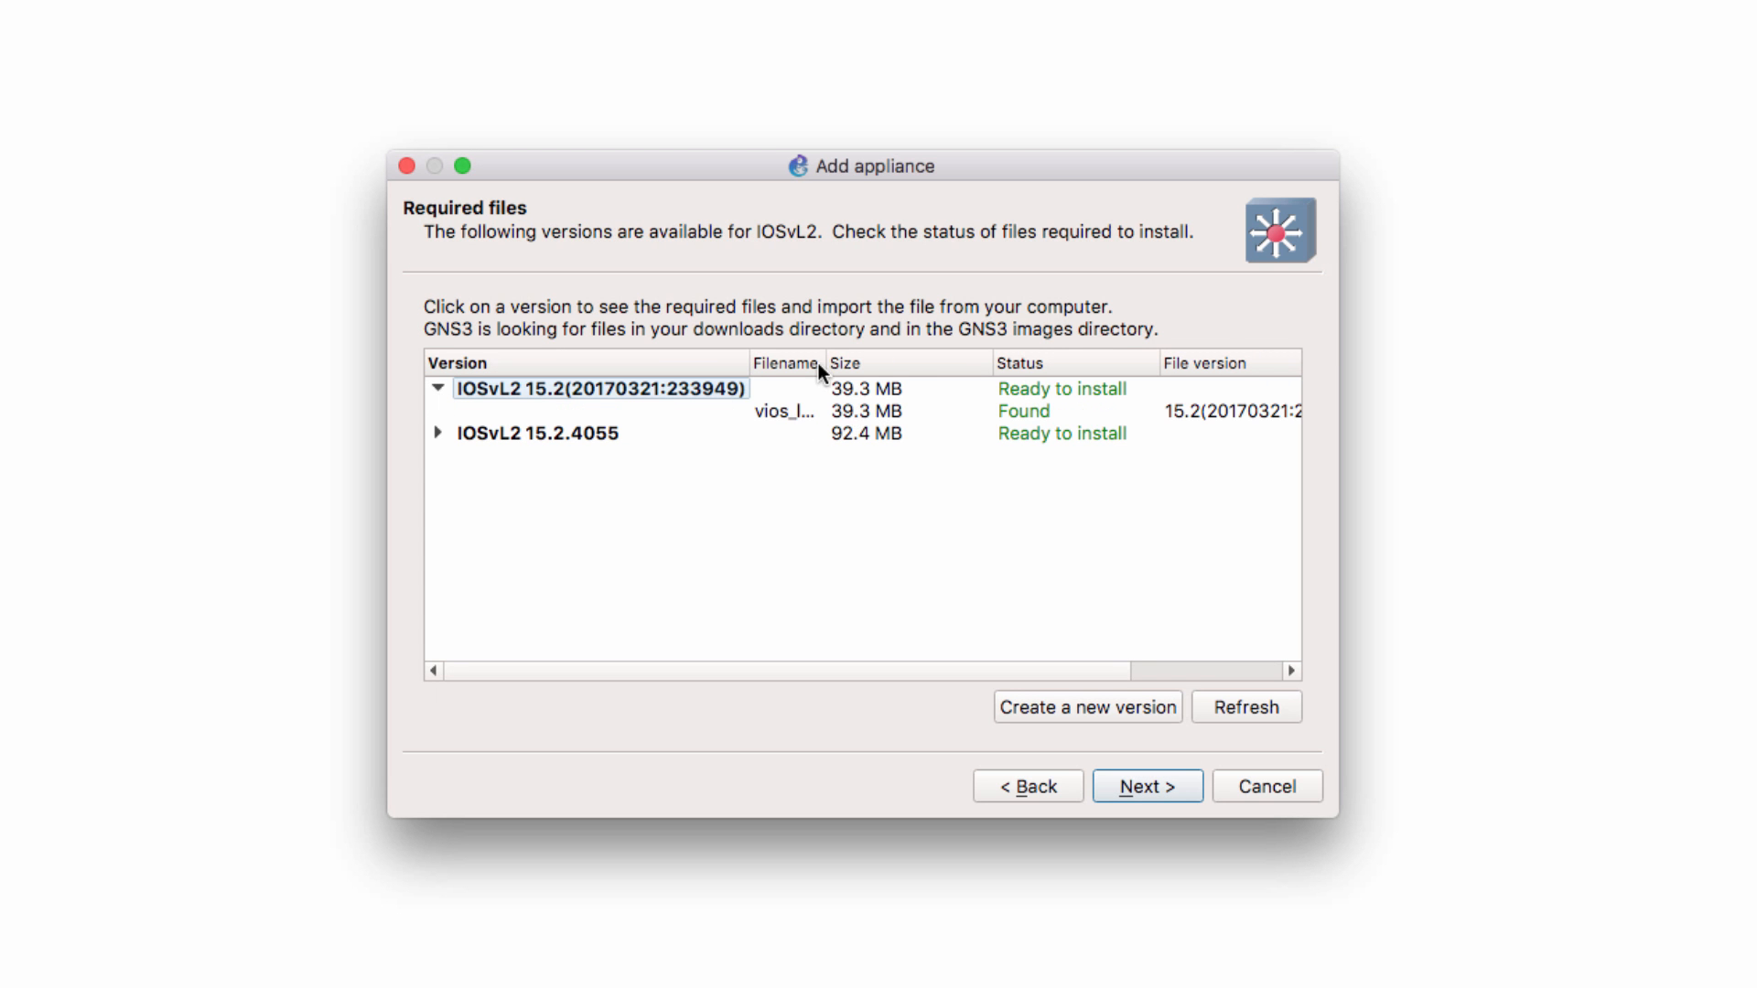
drag(819, 364, 1162, 364)
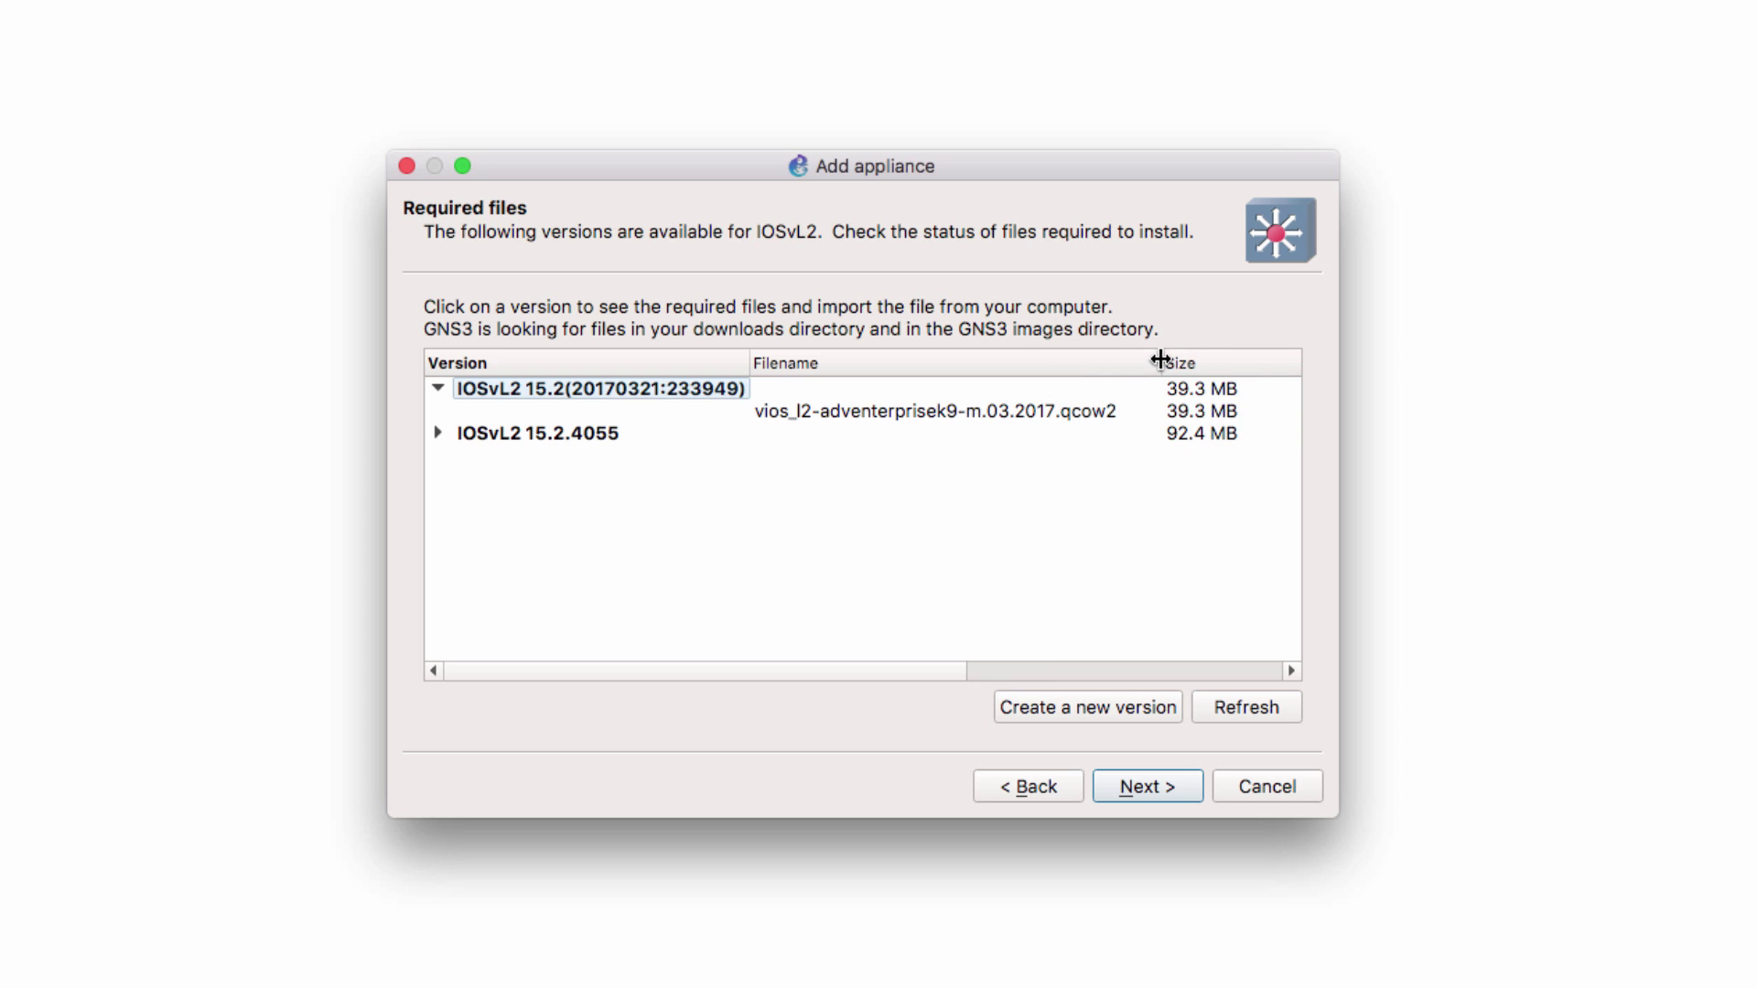
click(996, 416)
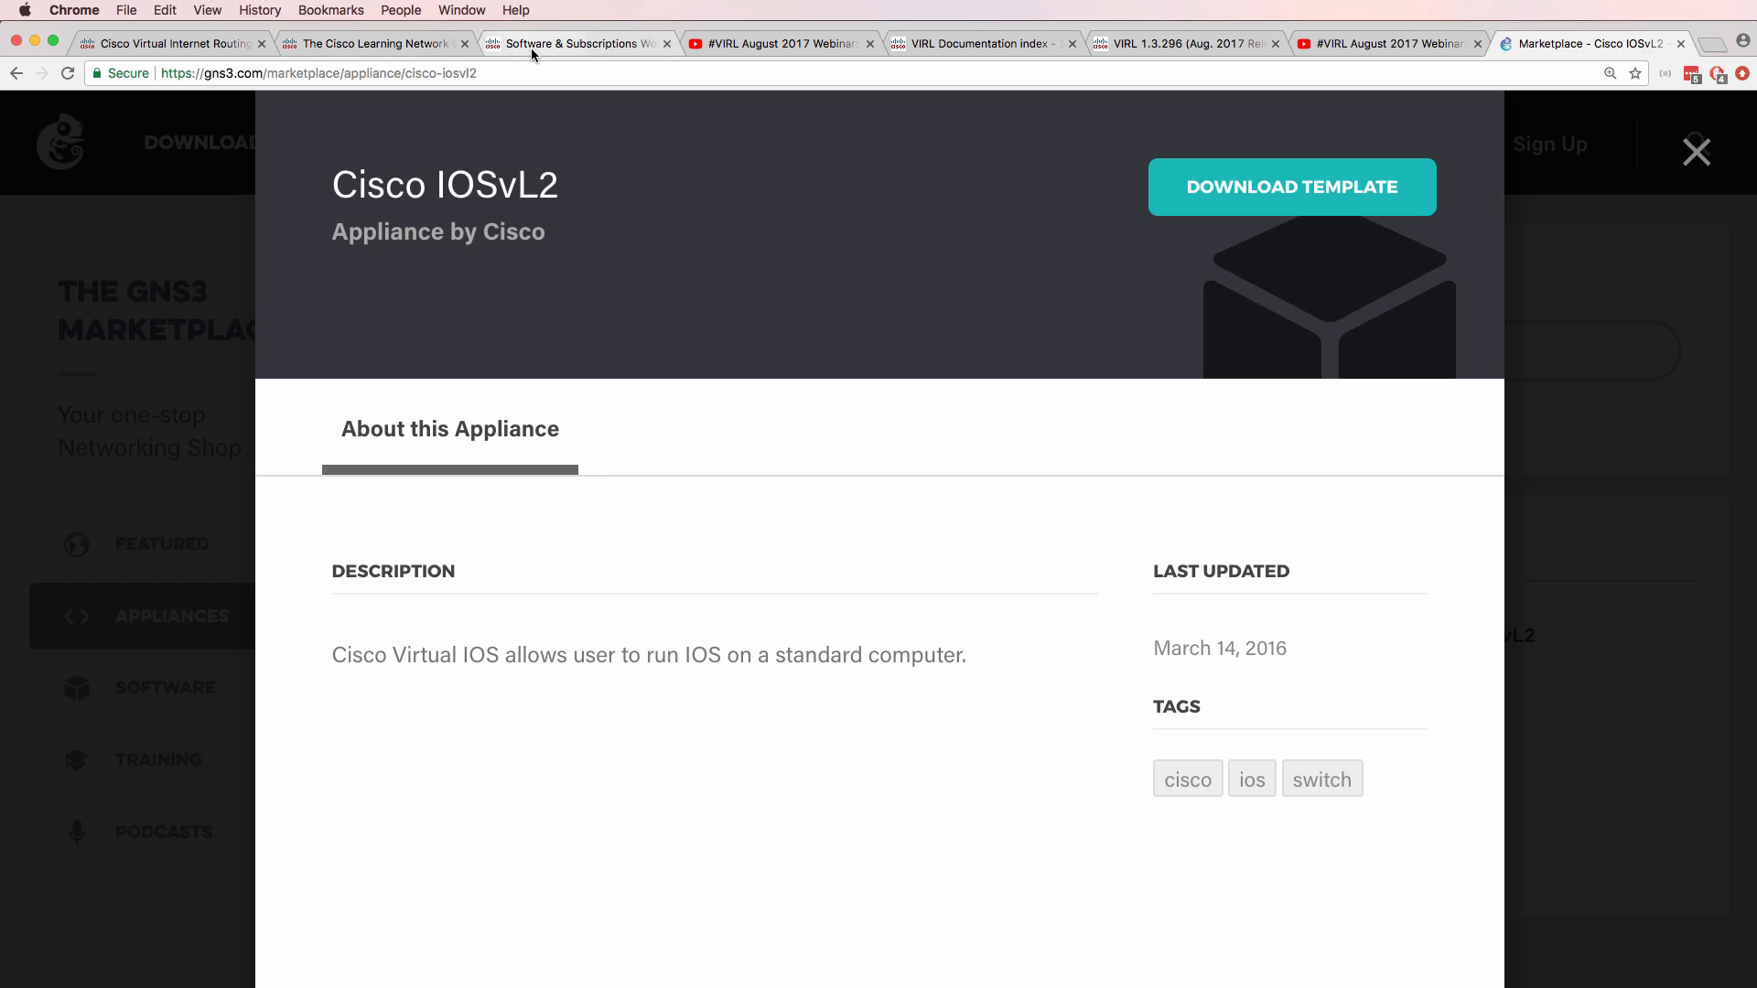
On the Cisco software page, list the IOSvL2 downloads and highlight the qcow2 file name and its 28-AUG-2017 date.
click(550, 43)
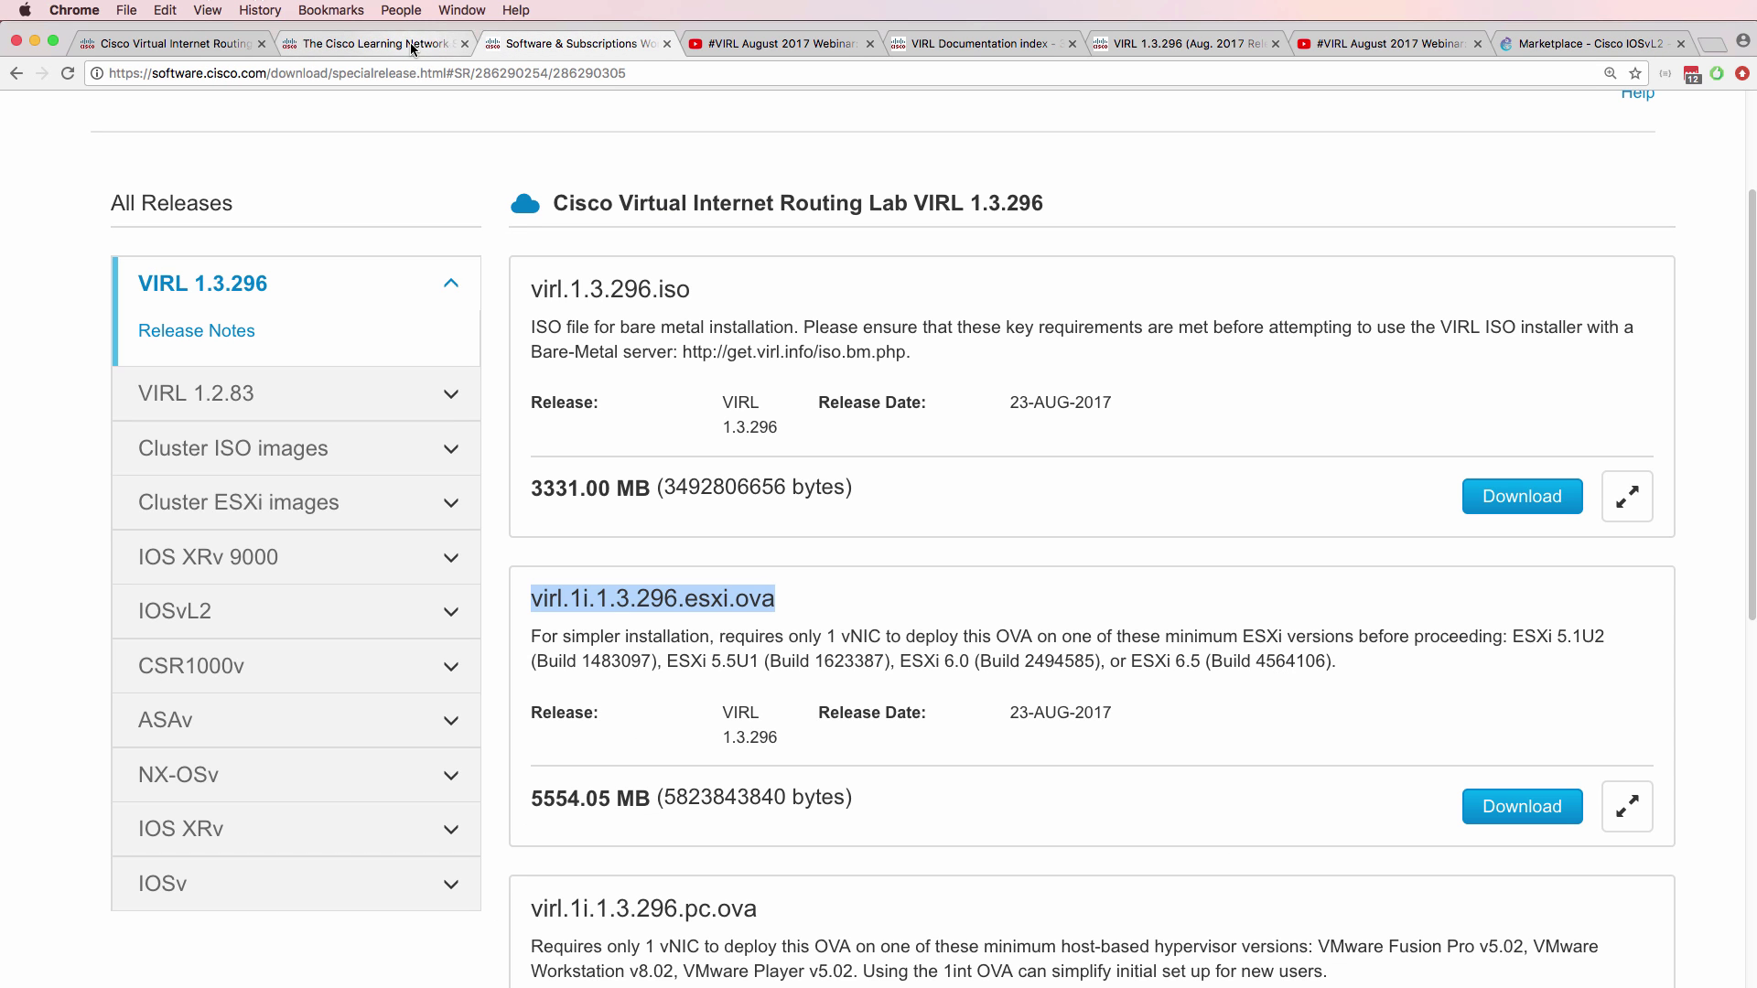
click(206, 618)
drag(1027, 391, 502, 390)
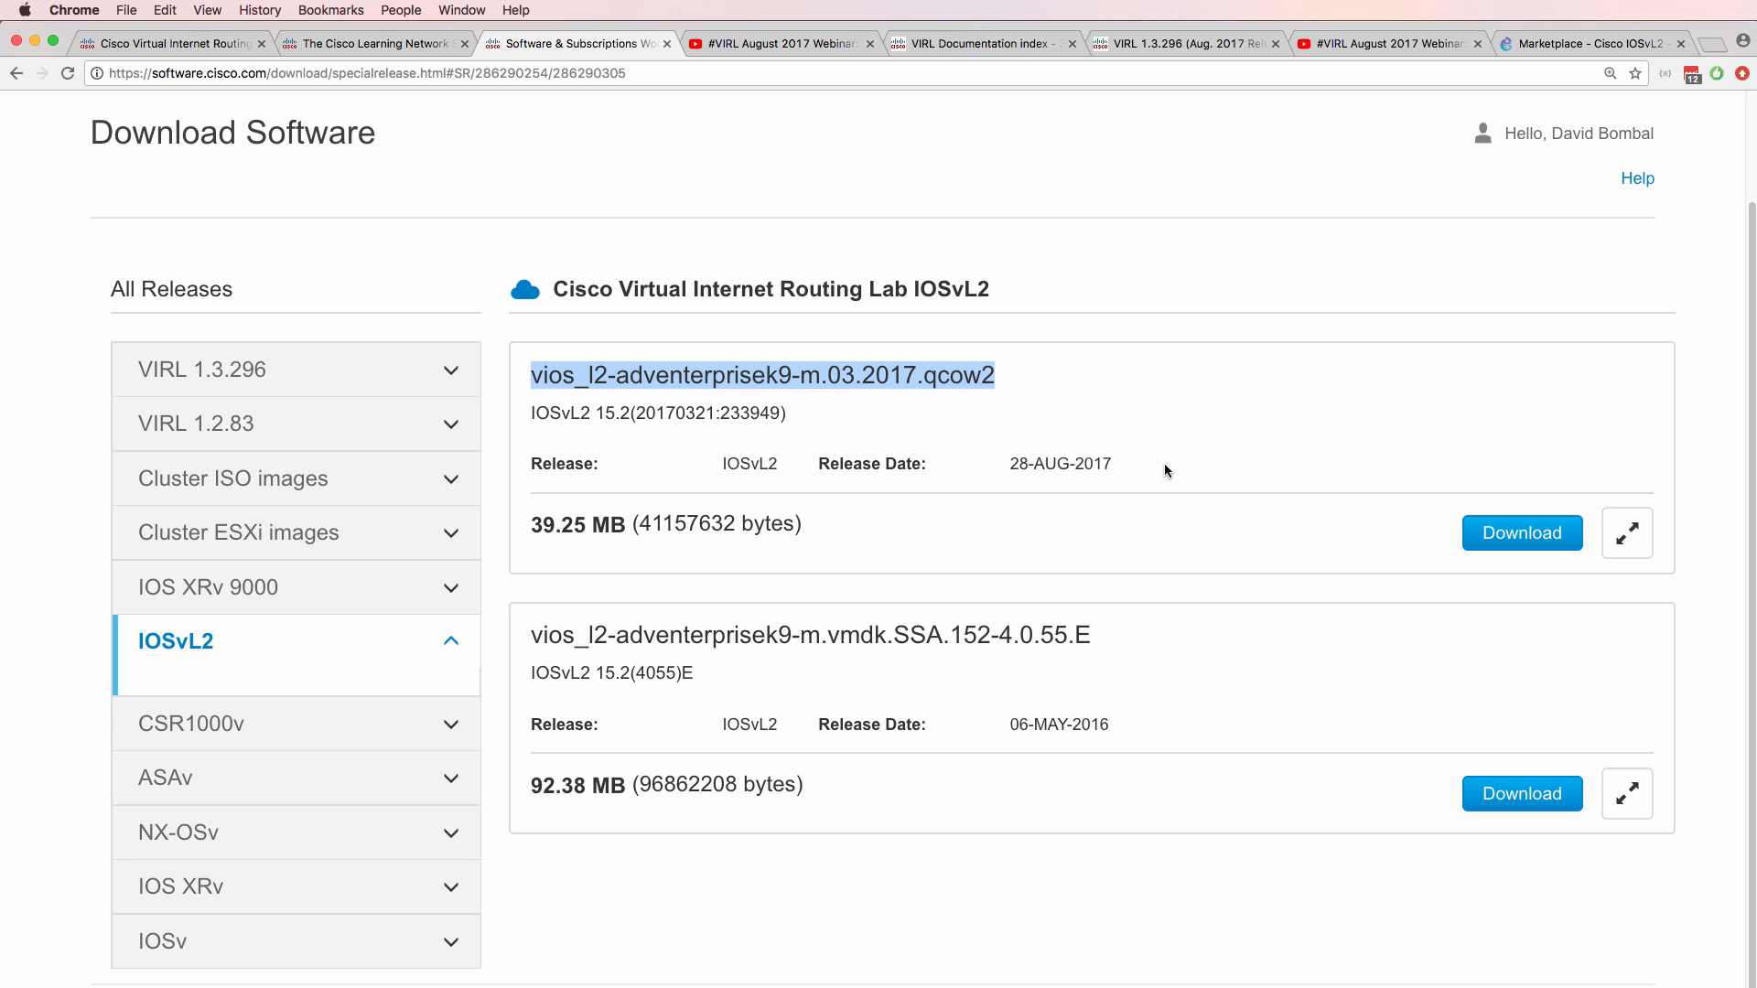
drag(1165, 468, 1008, 470)
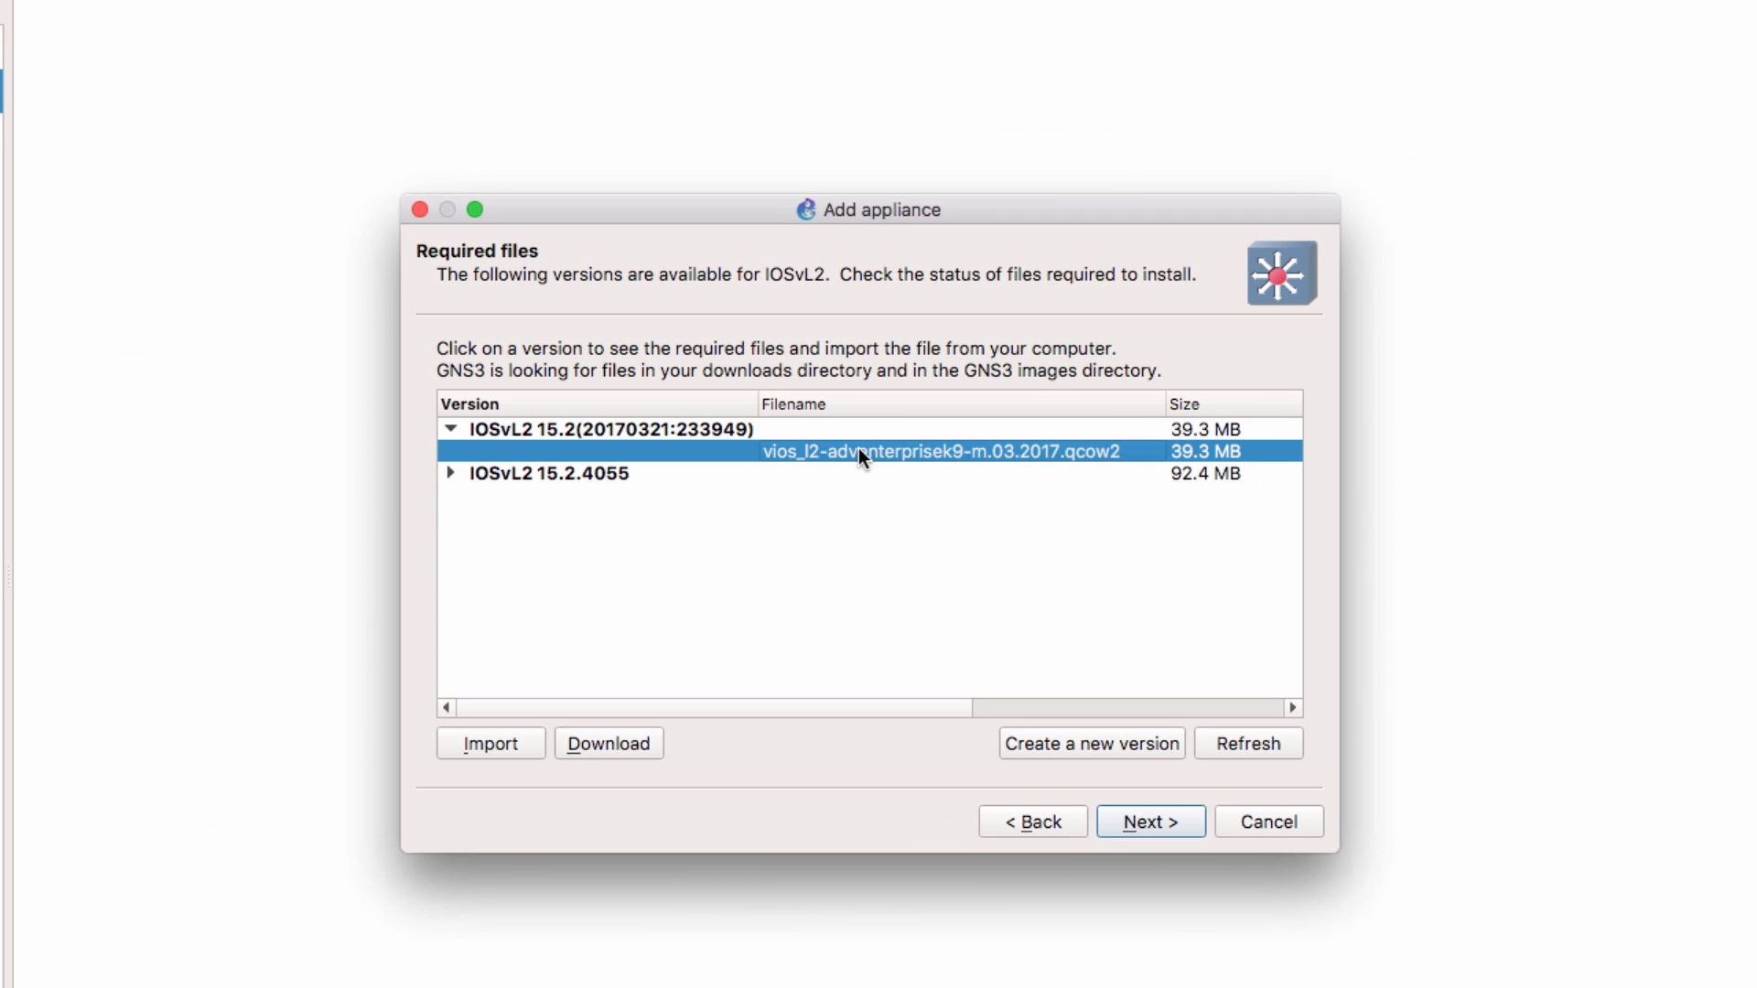
Expand version 15.2.4055, select its vmdk file and compare the 39.25 MB and 92.38 MB sizes in the browser.
click(451, 474)
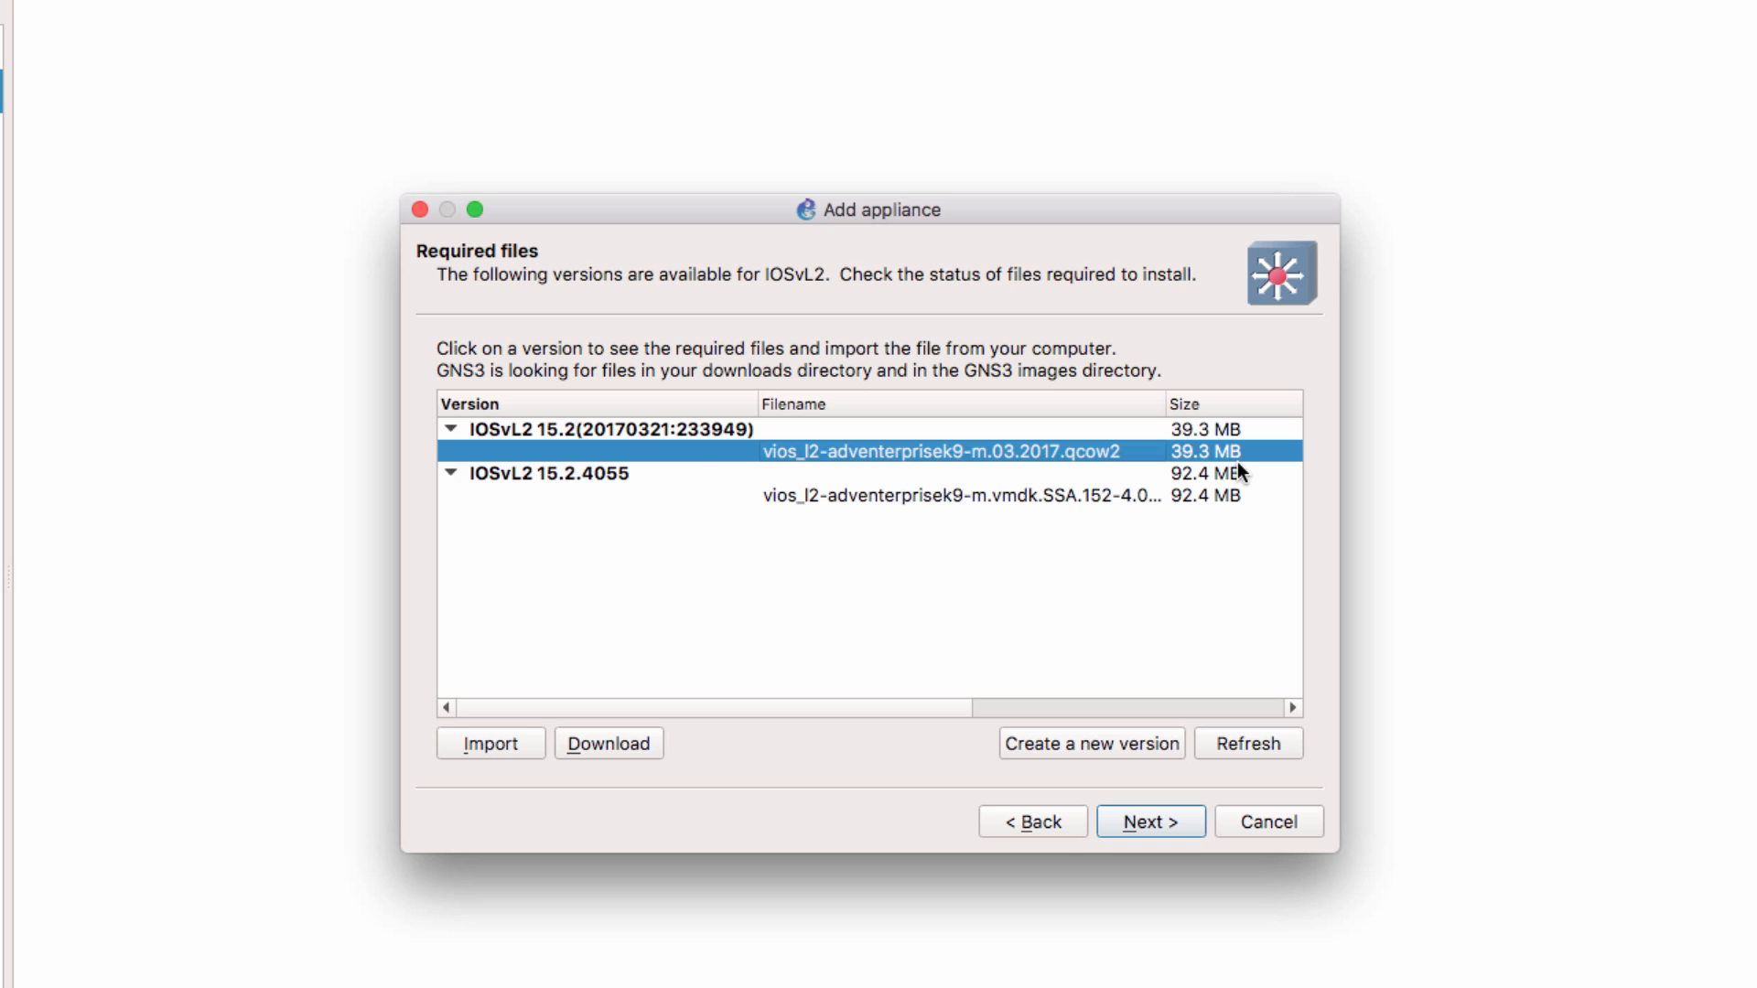
click(1213, 497)
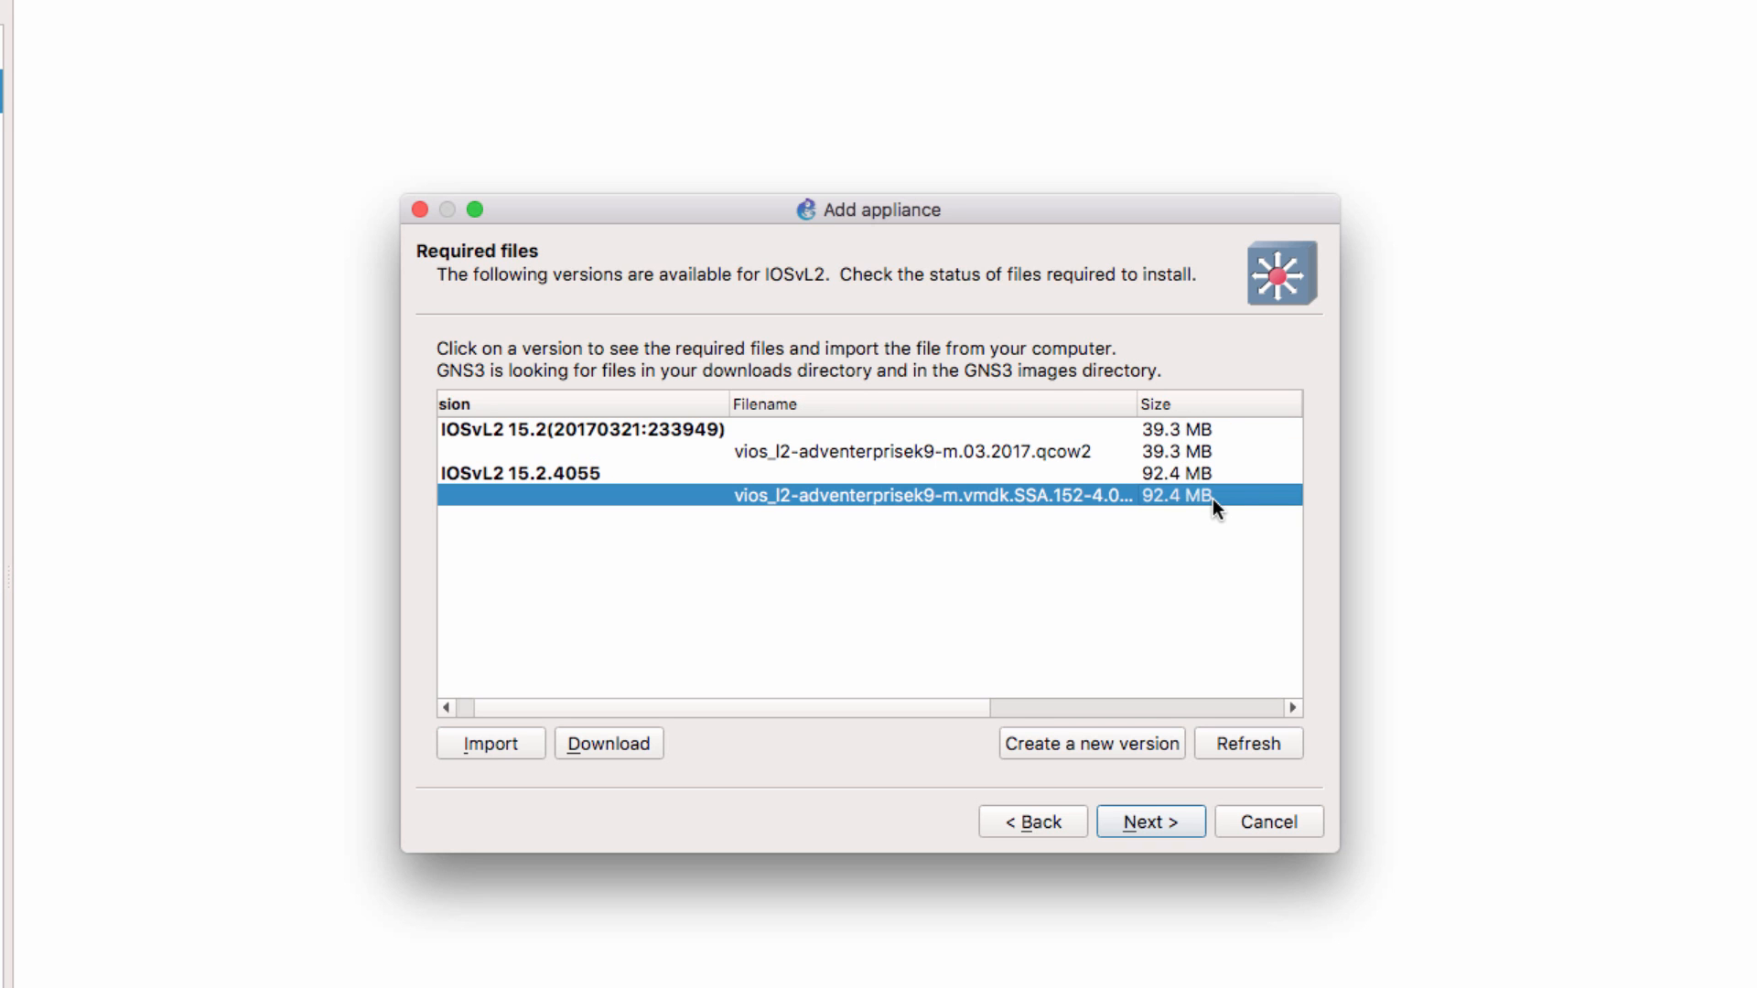
key(super+Tab)
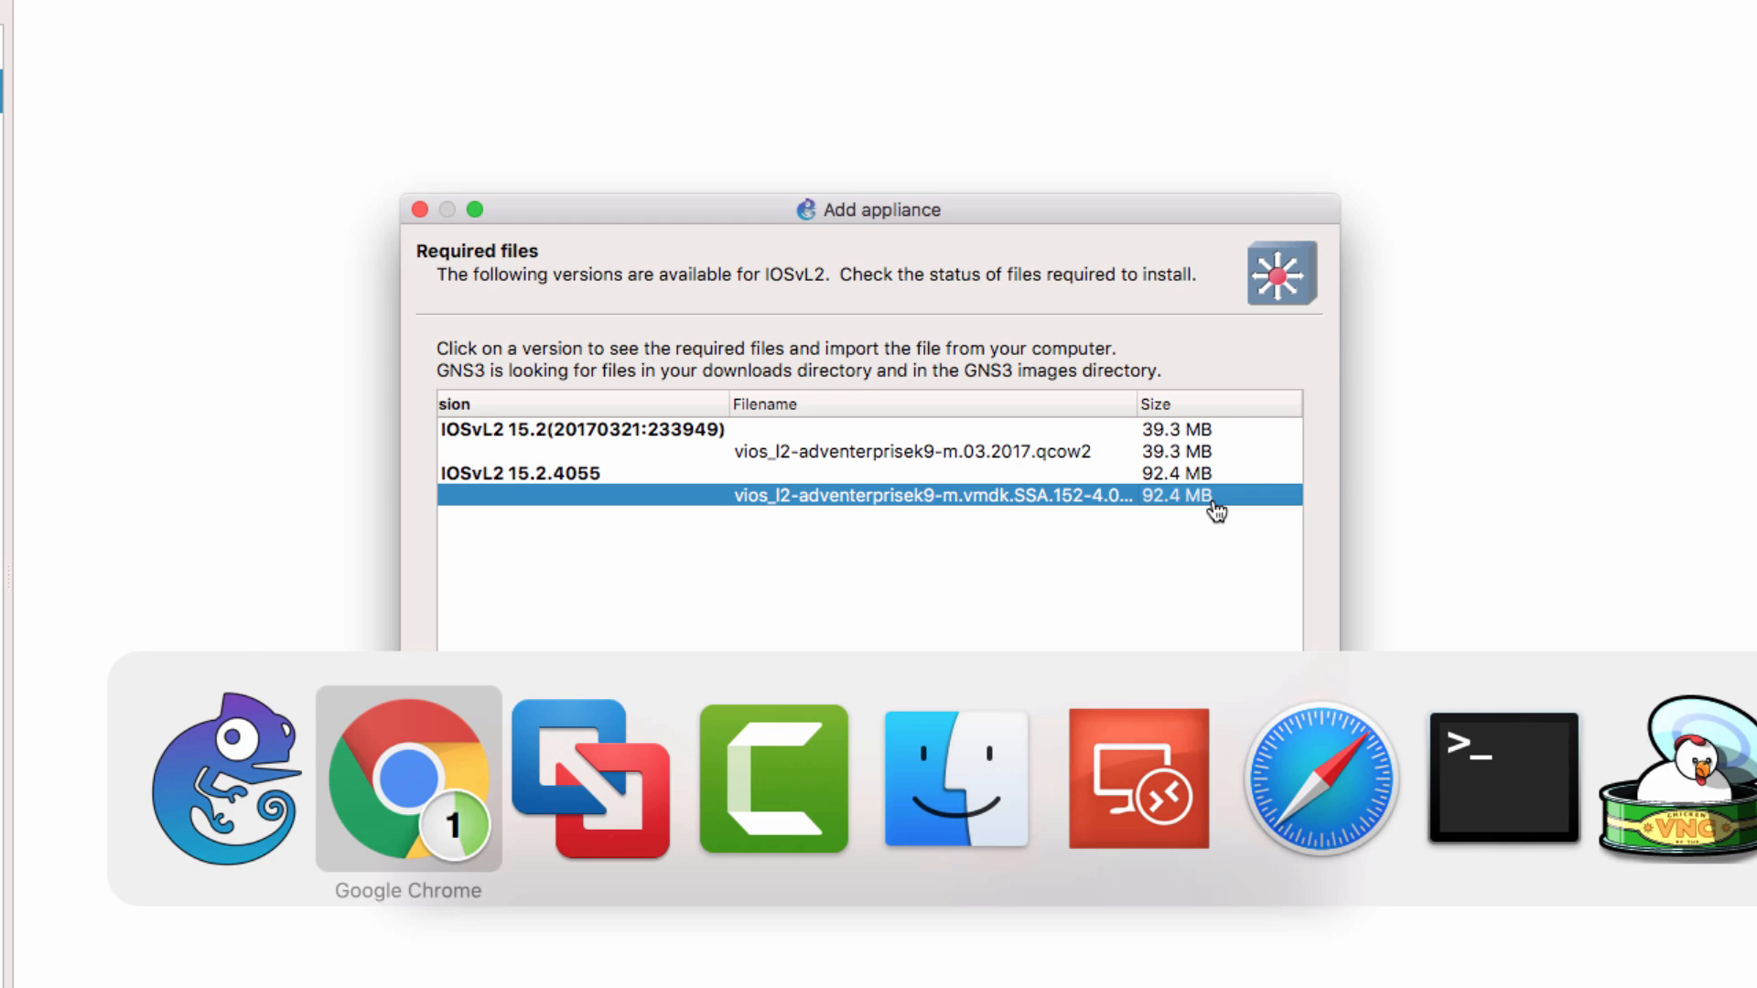
drag(185, 508, 209, 436)
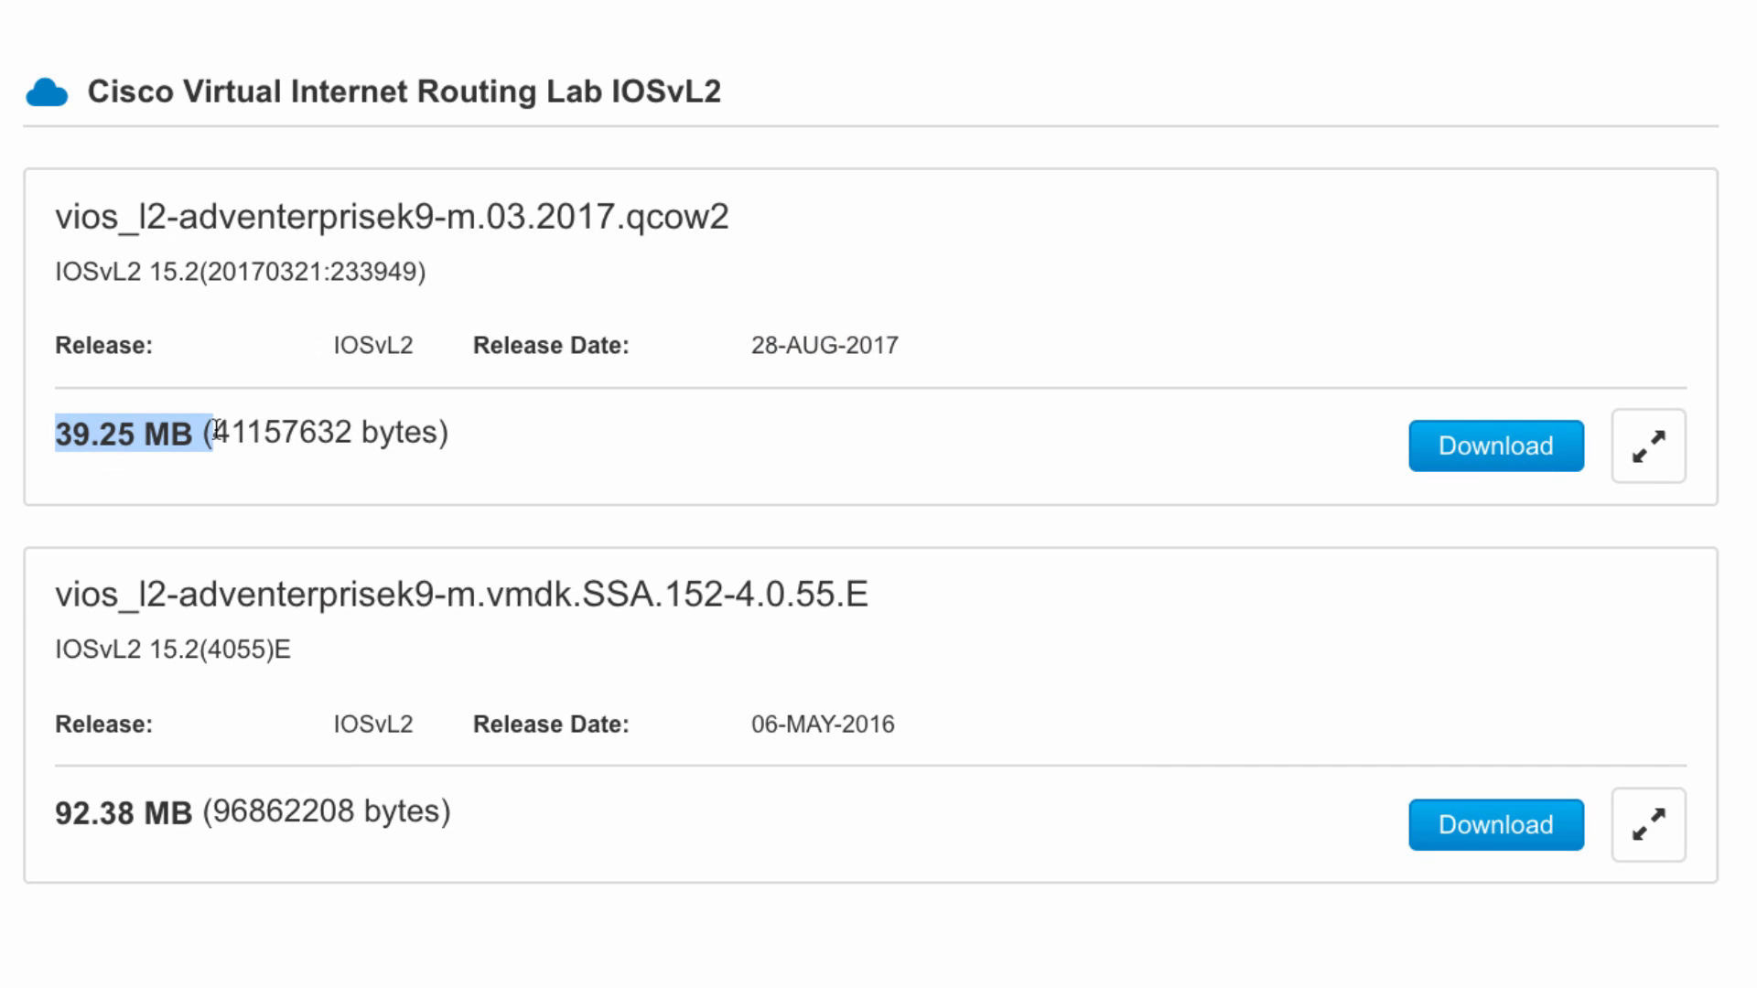
drag(55, 816, 200, 817)
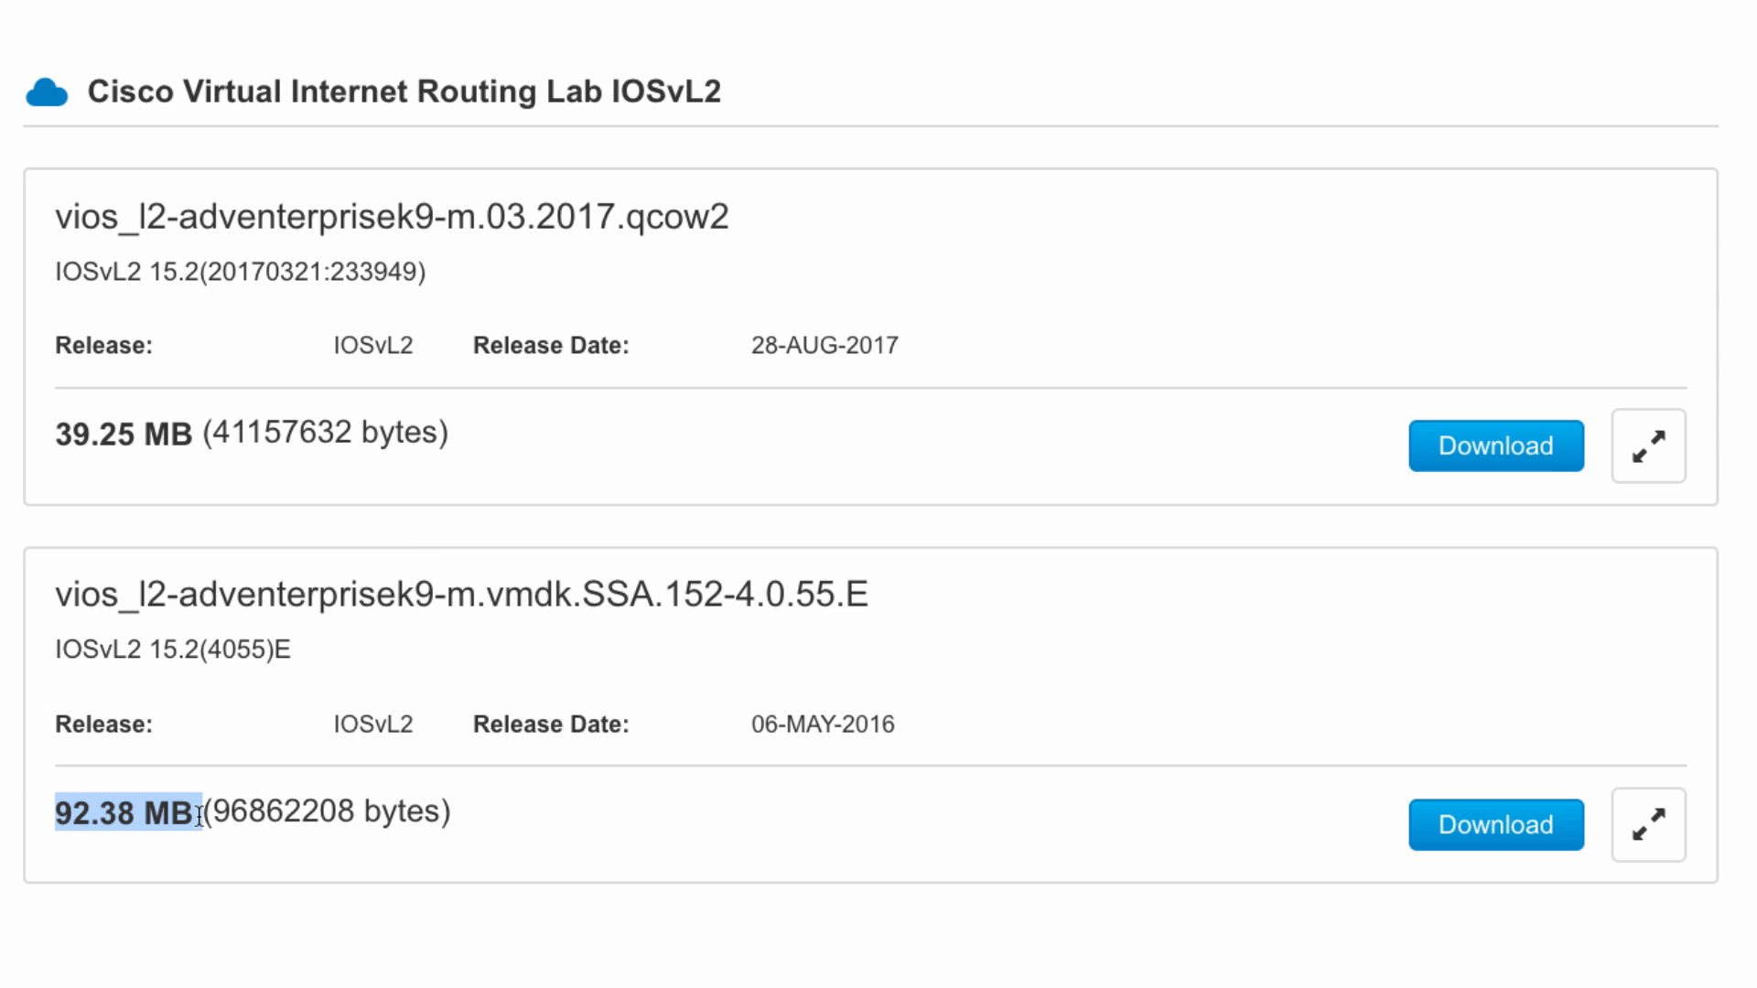
key(super+Tab)
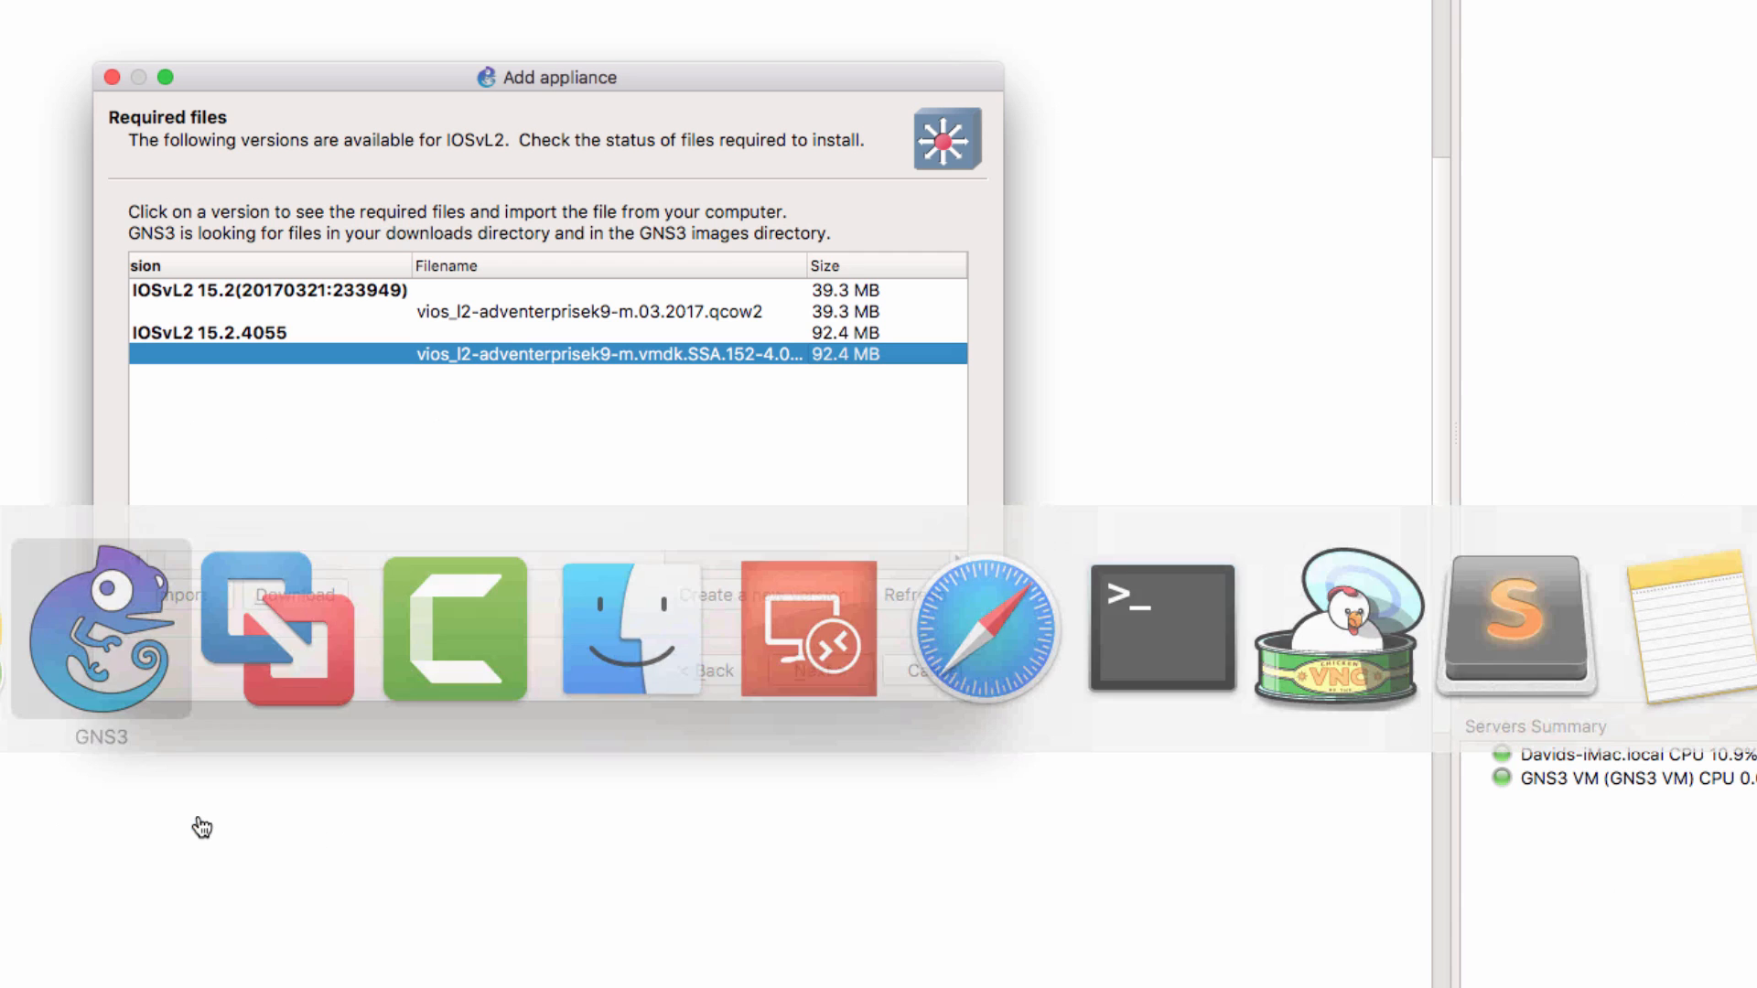
Choose IOSvL2 15.2(20170321:233949) and confirm installing that version.
click(436, 355)
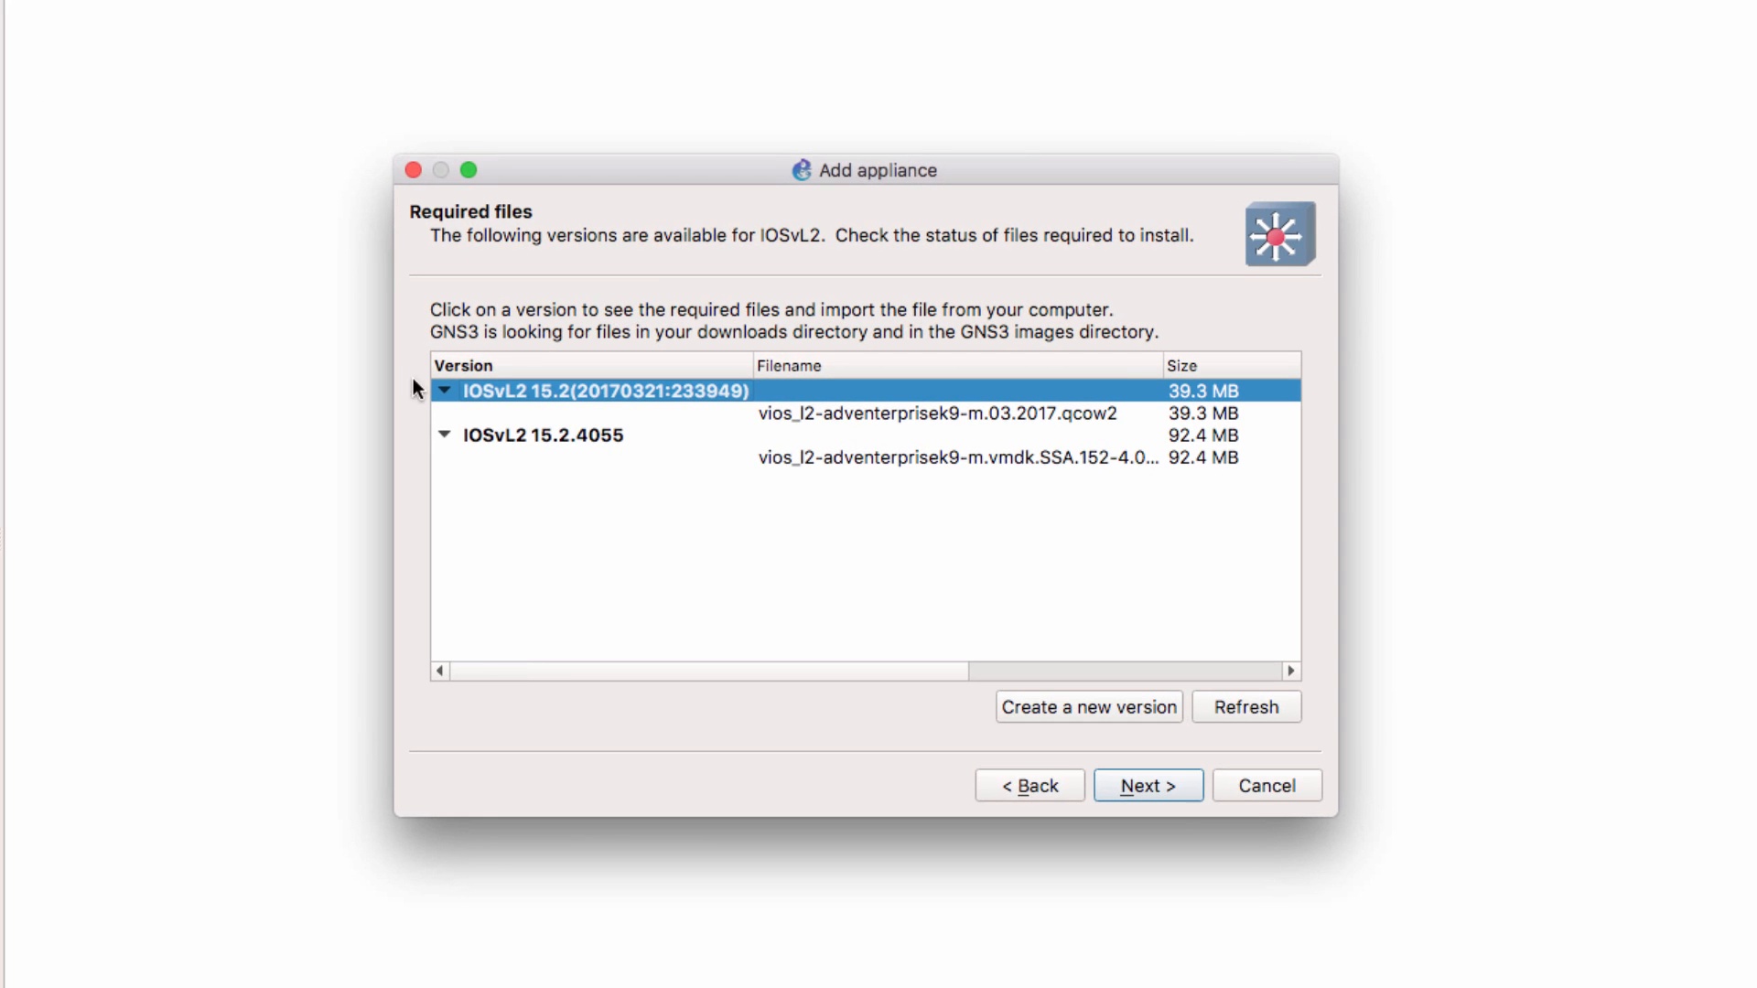
click(1124, 784)
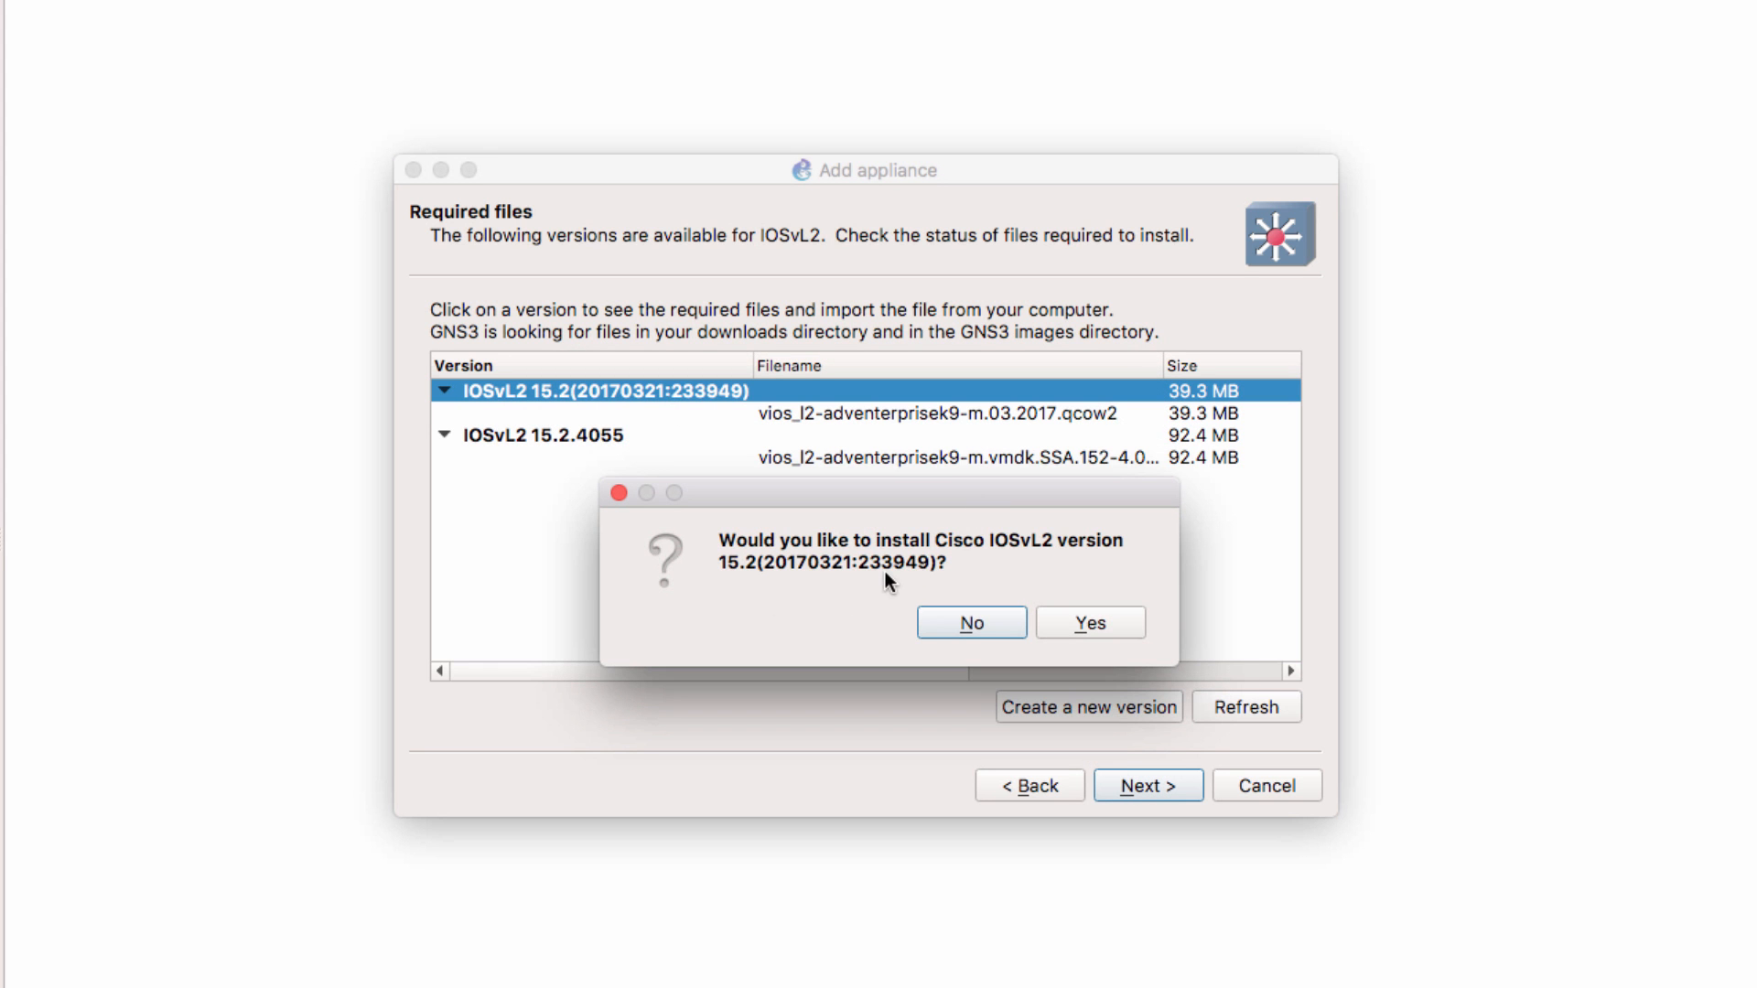
click(1098, 630)
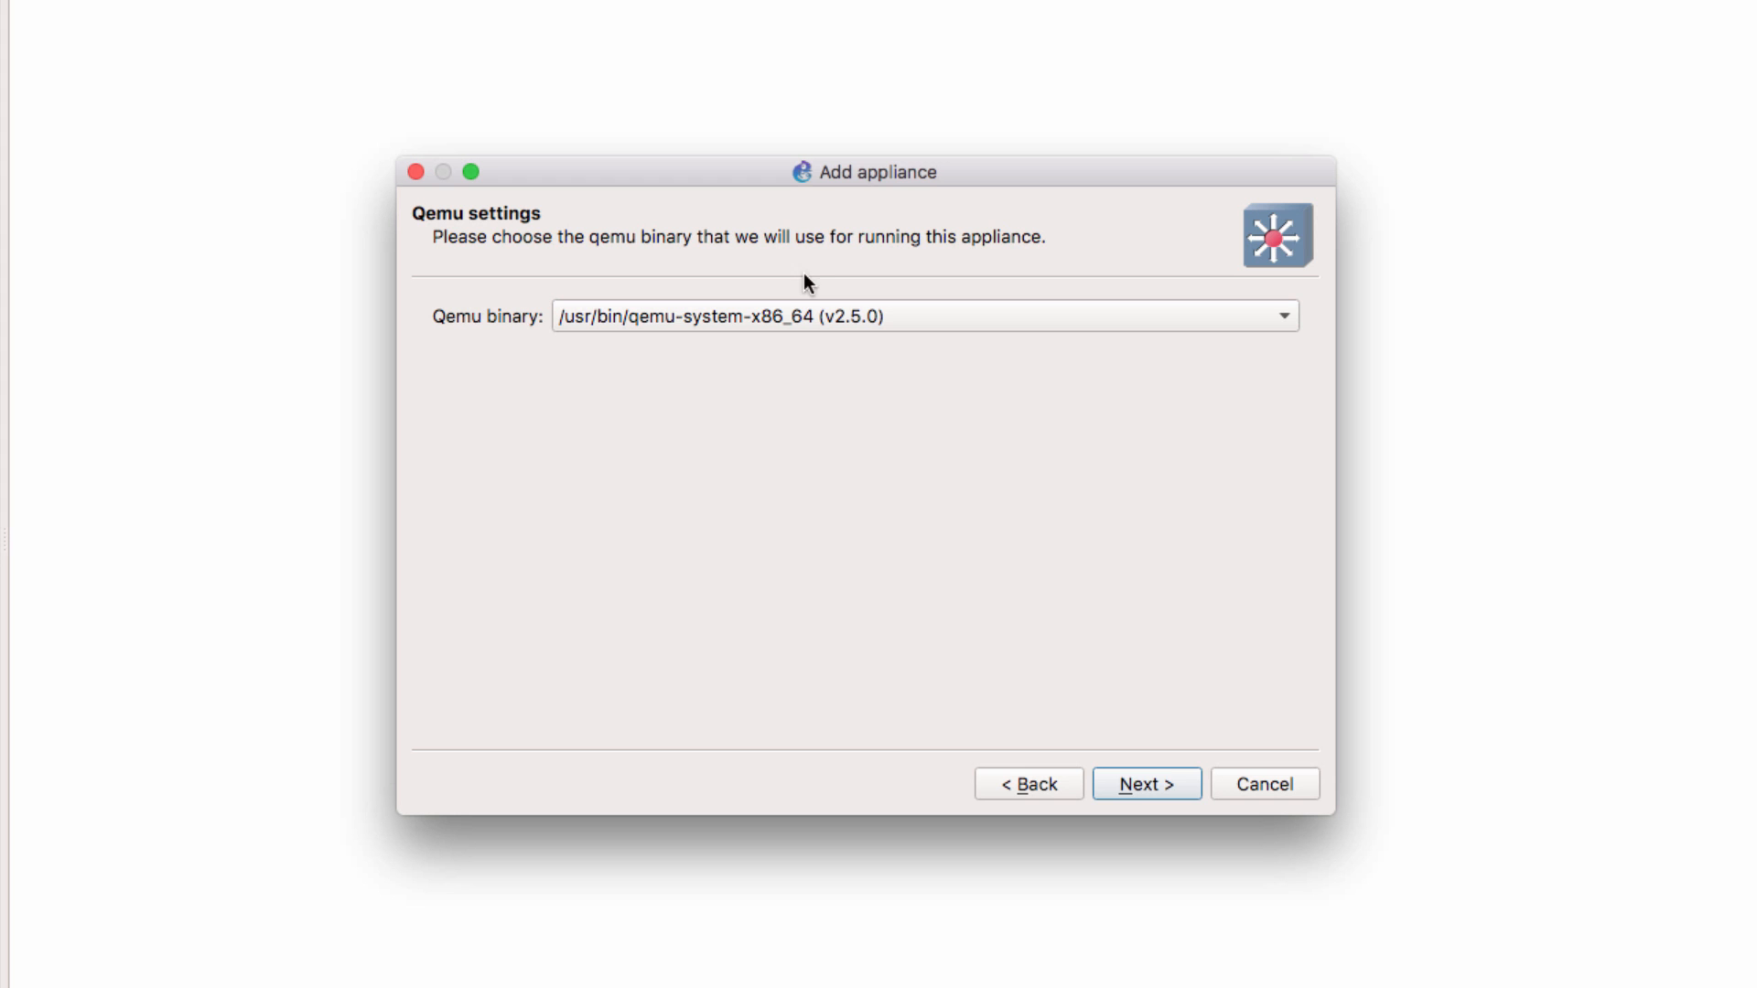
click(1158, 781)
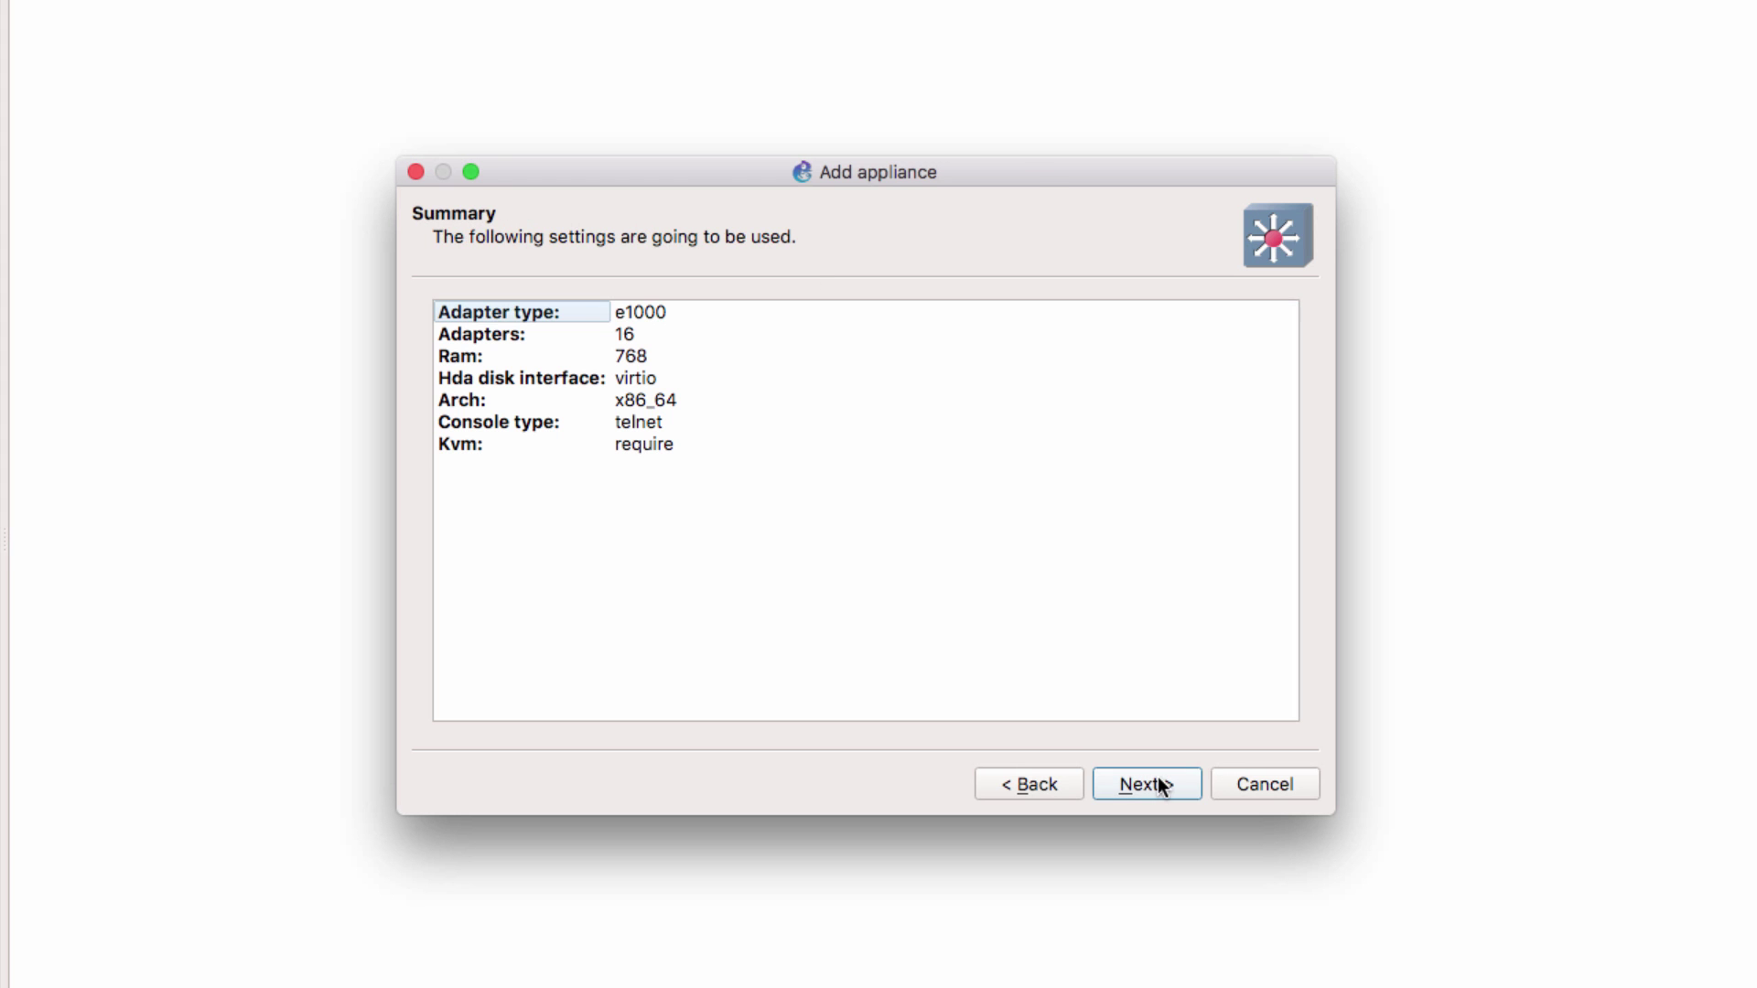
click(586, 325)
click(590, 337)
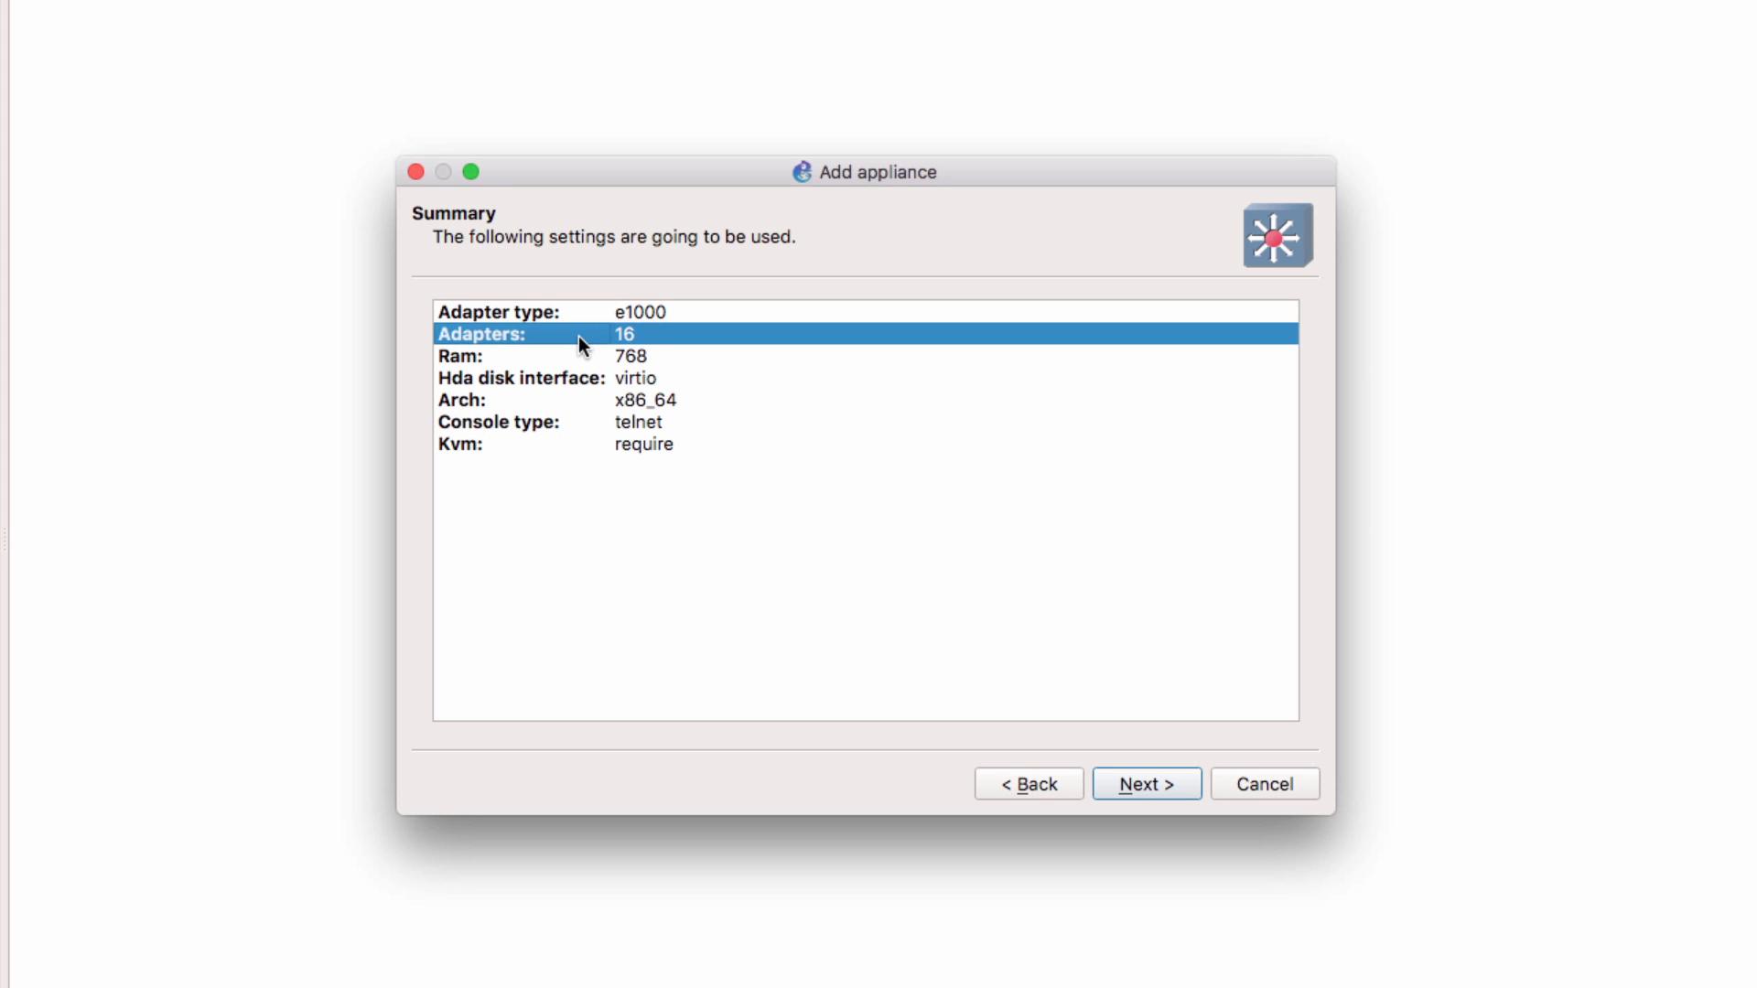
click(579, 356)
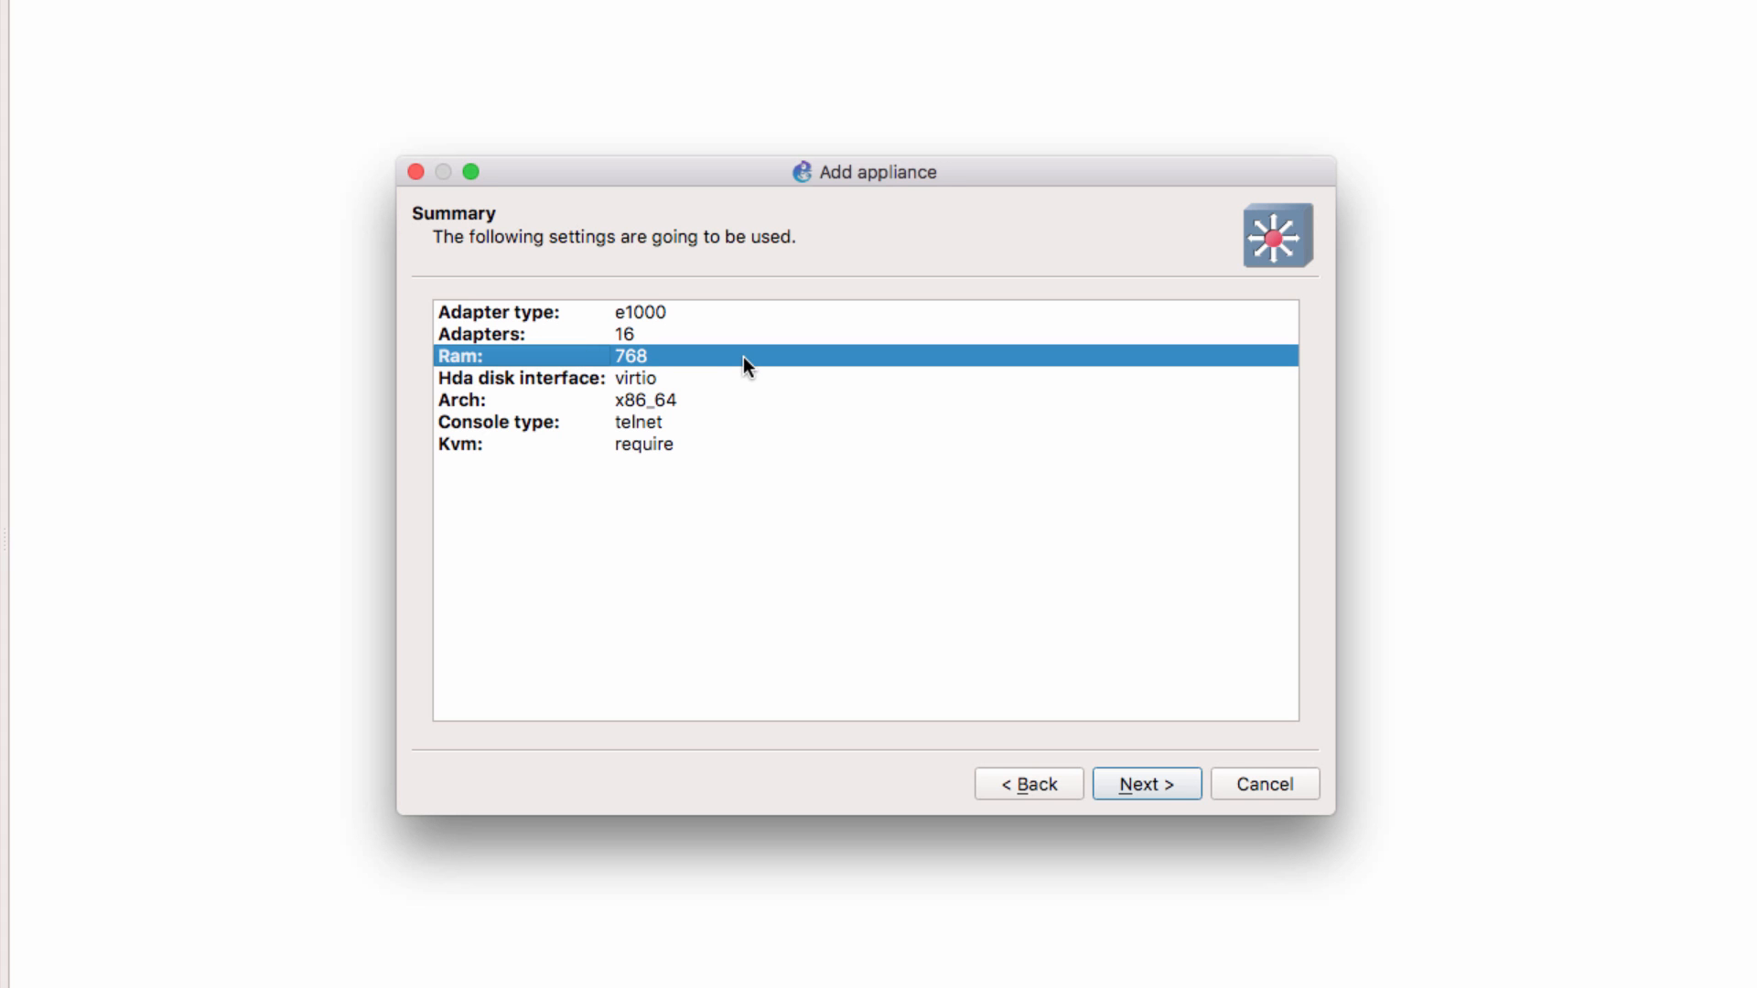
click(740, 424)
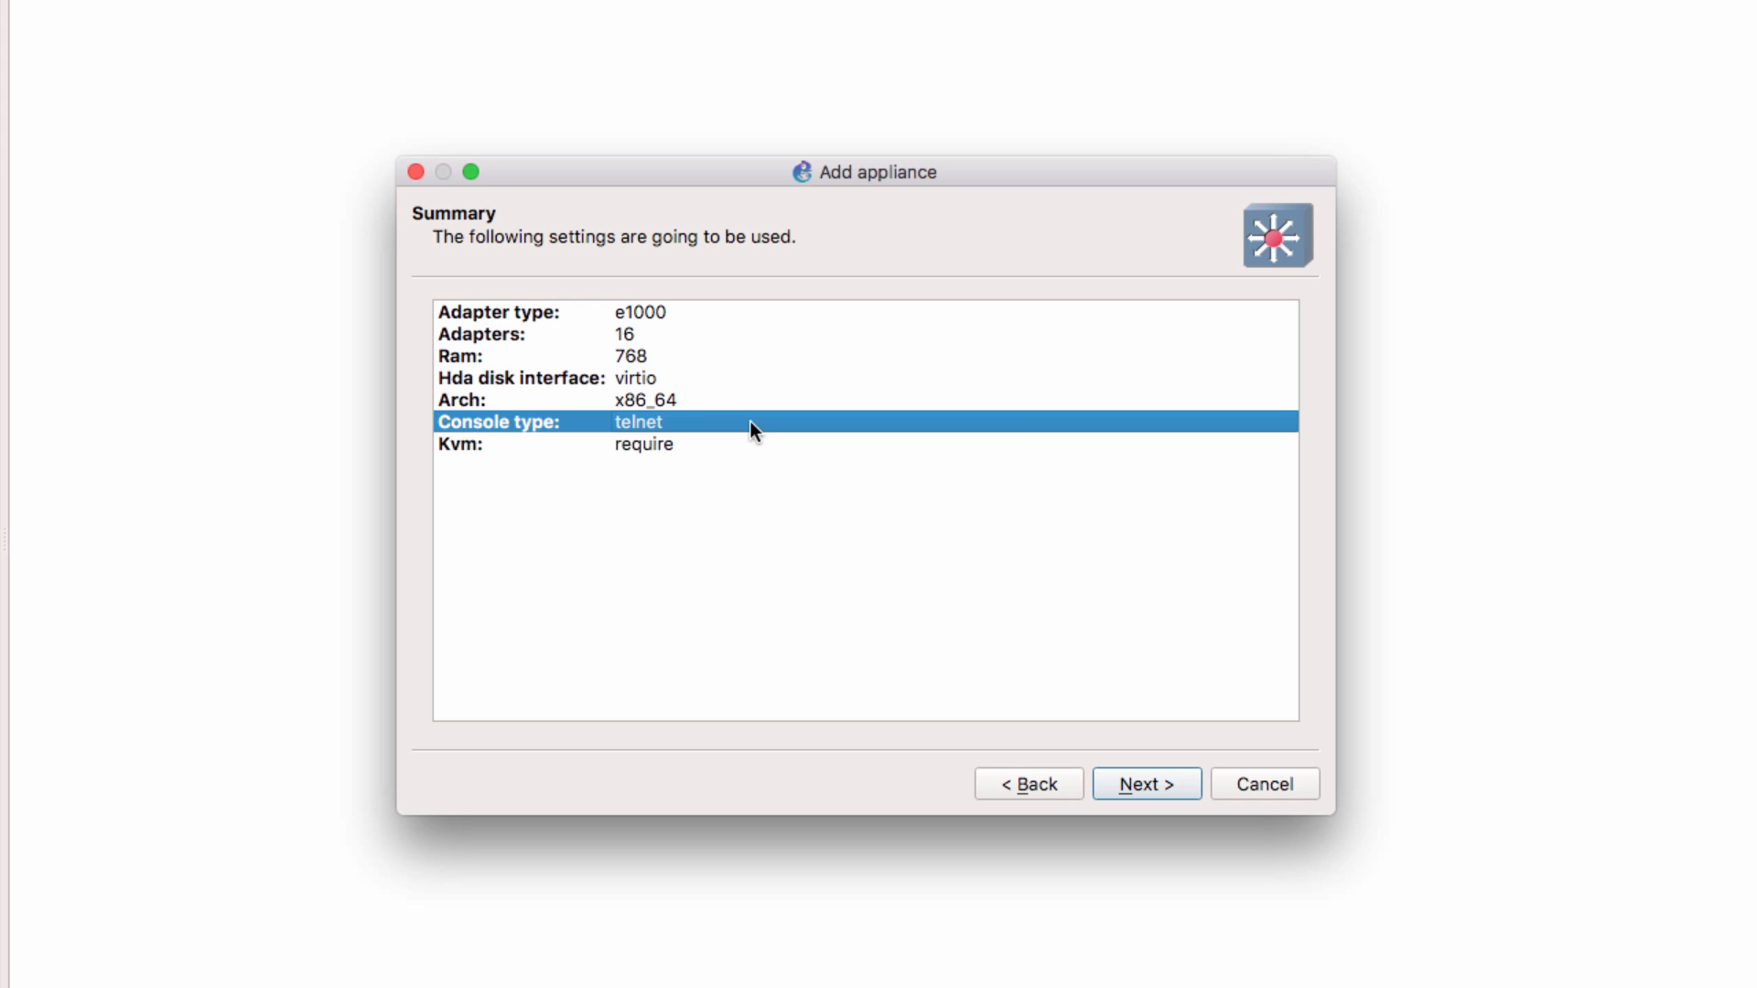
click(746, 443)
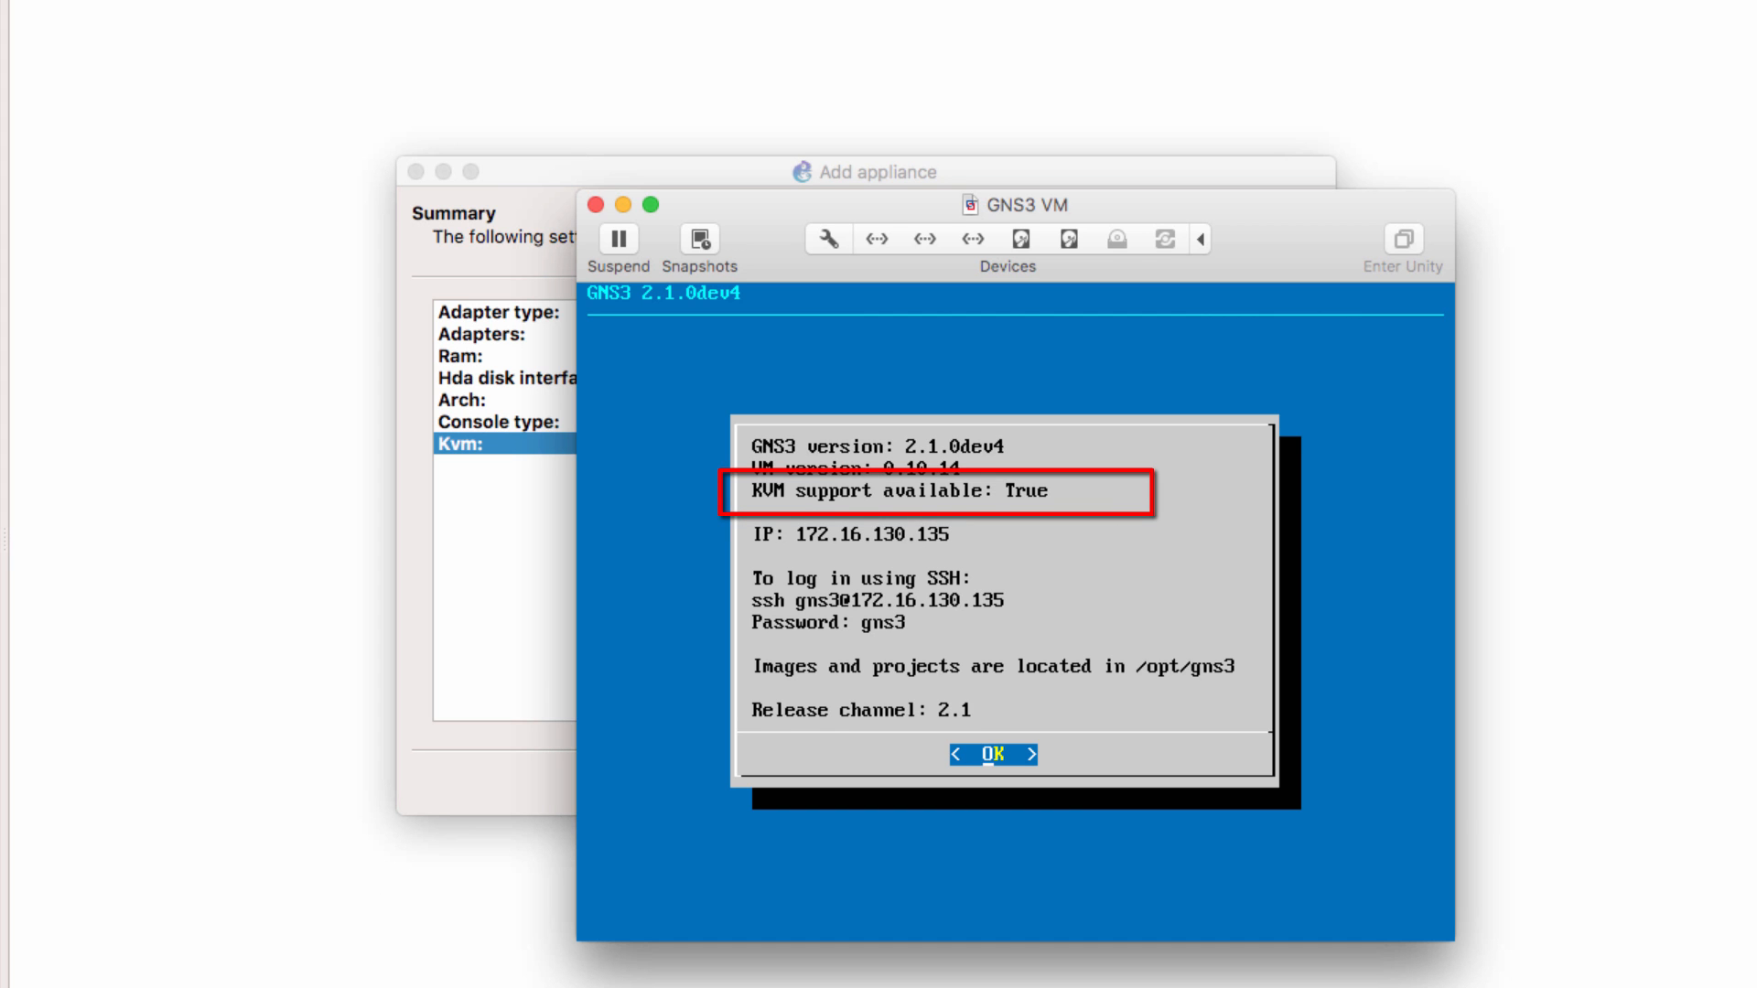
click(594, 204)
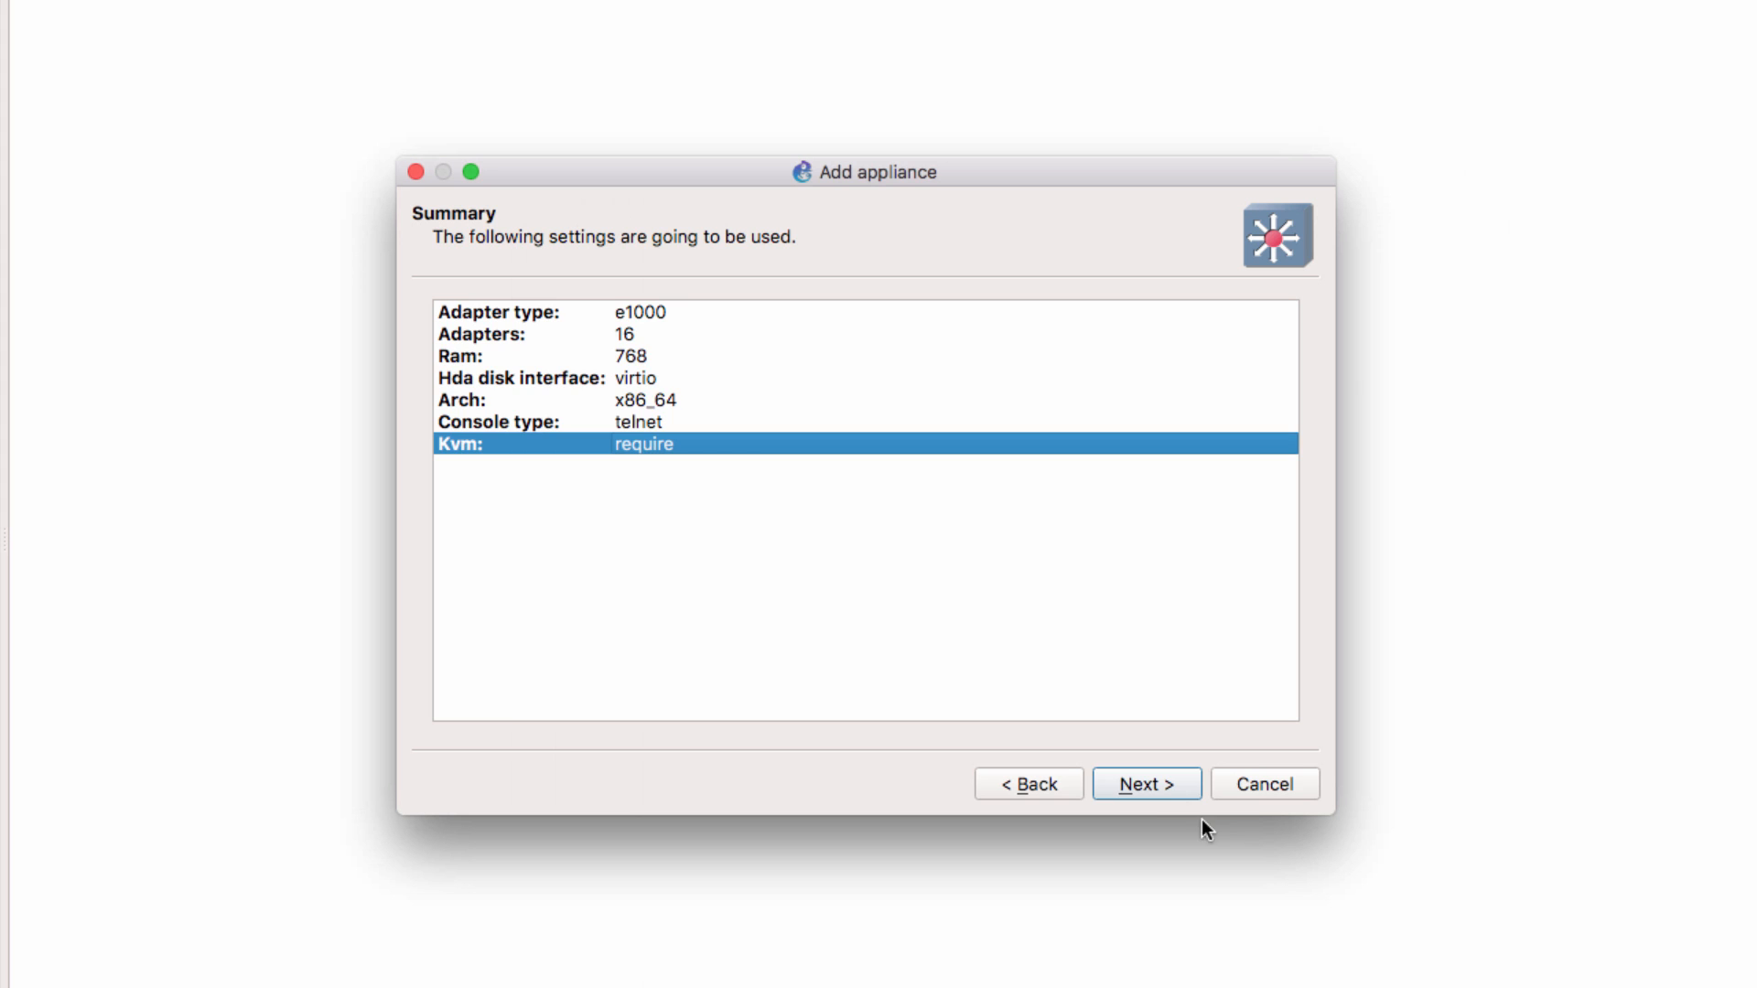
Review the usage instructions, finish the wizard and acknowledge that Cisco IOSvL2 is installed.
click(1165, 795)
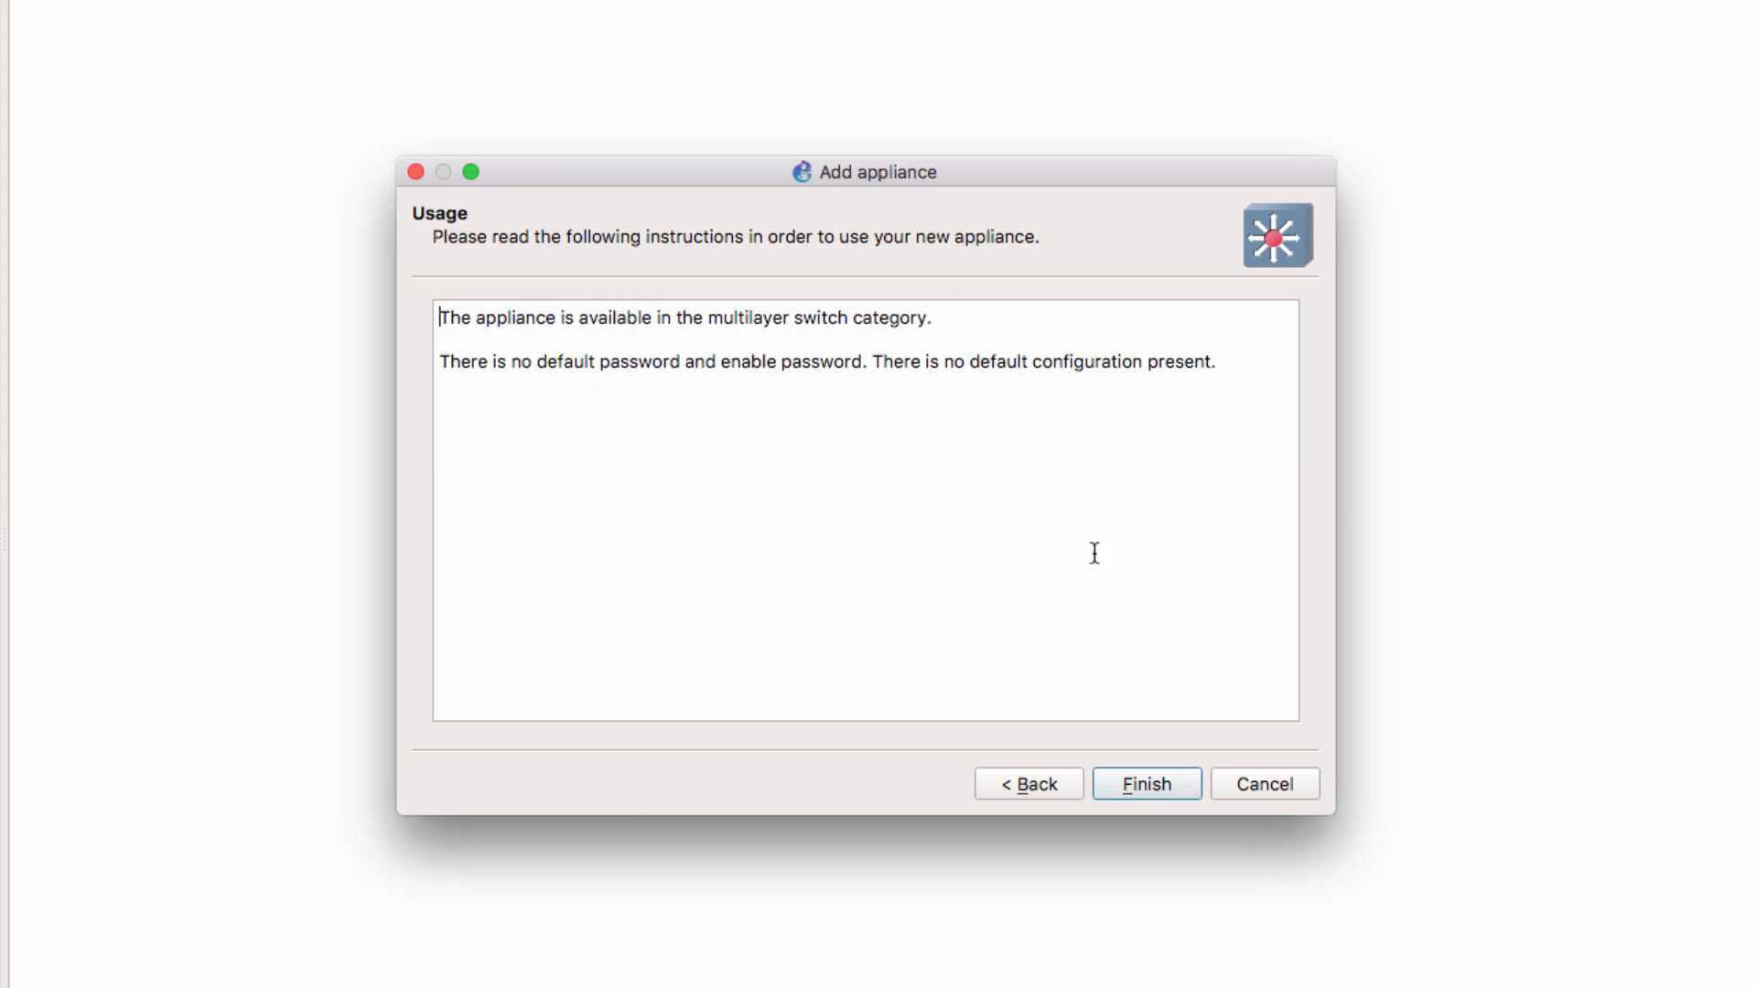
shift+click(1208, 371)
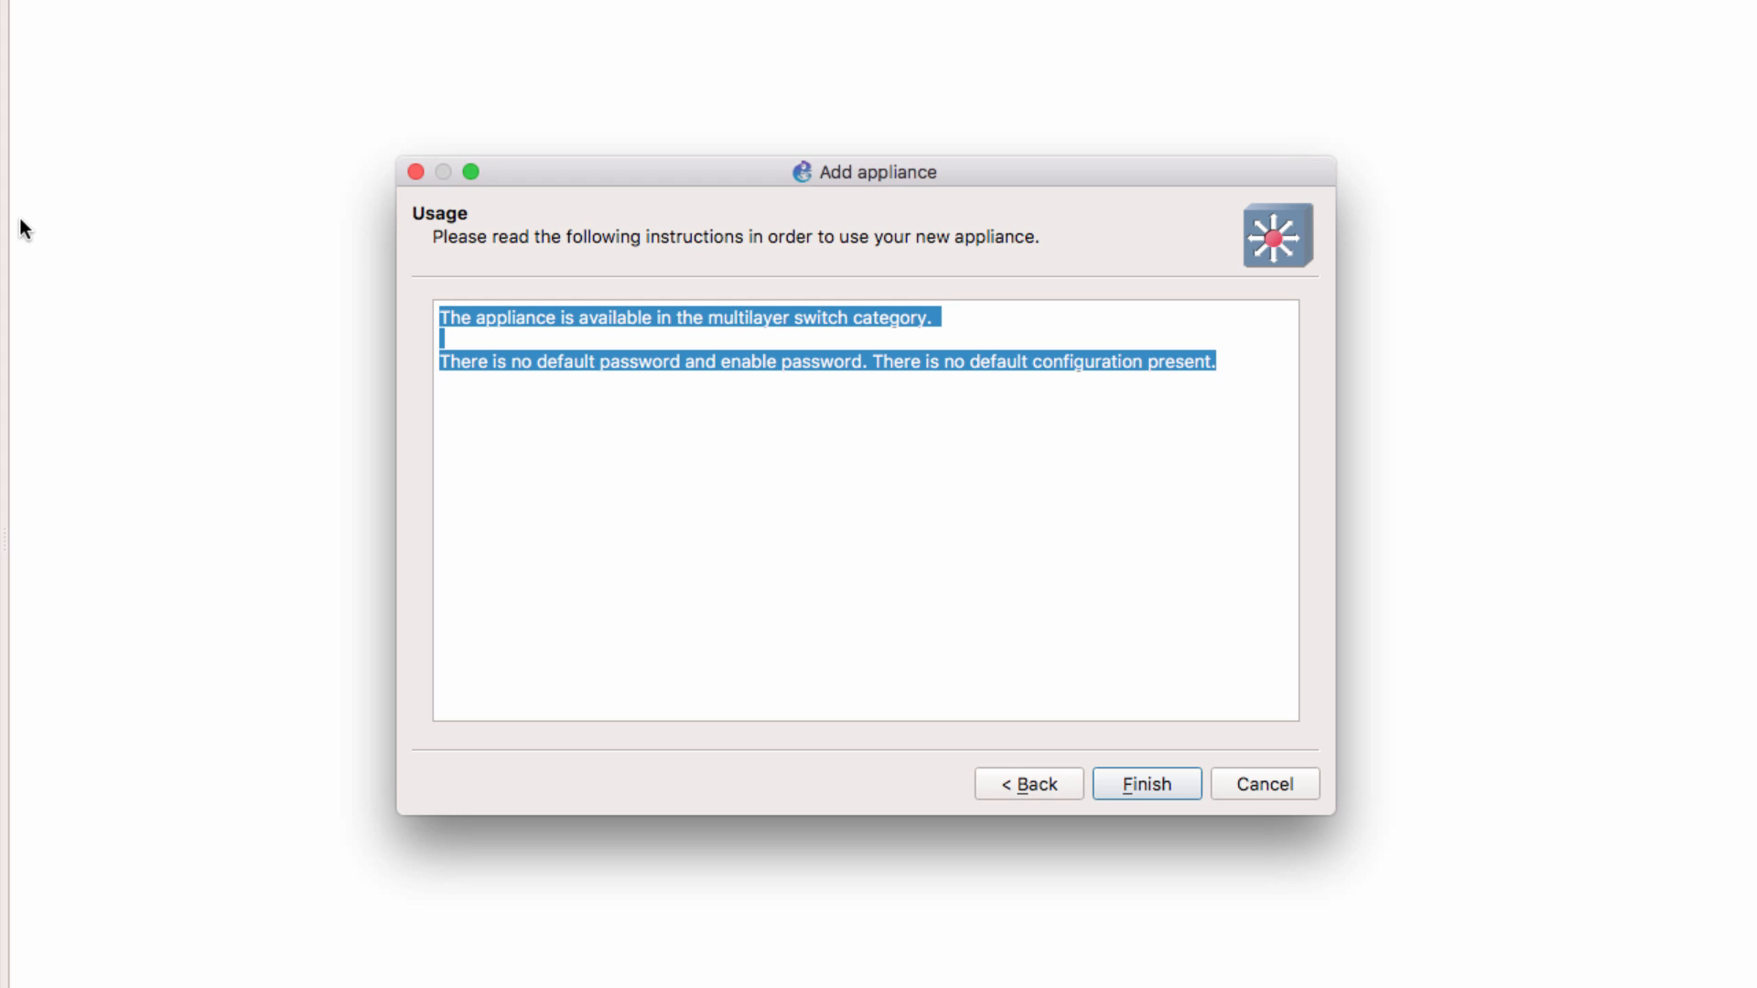
click(1128, 780)
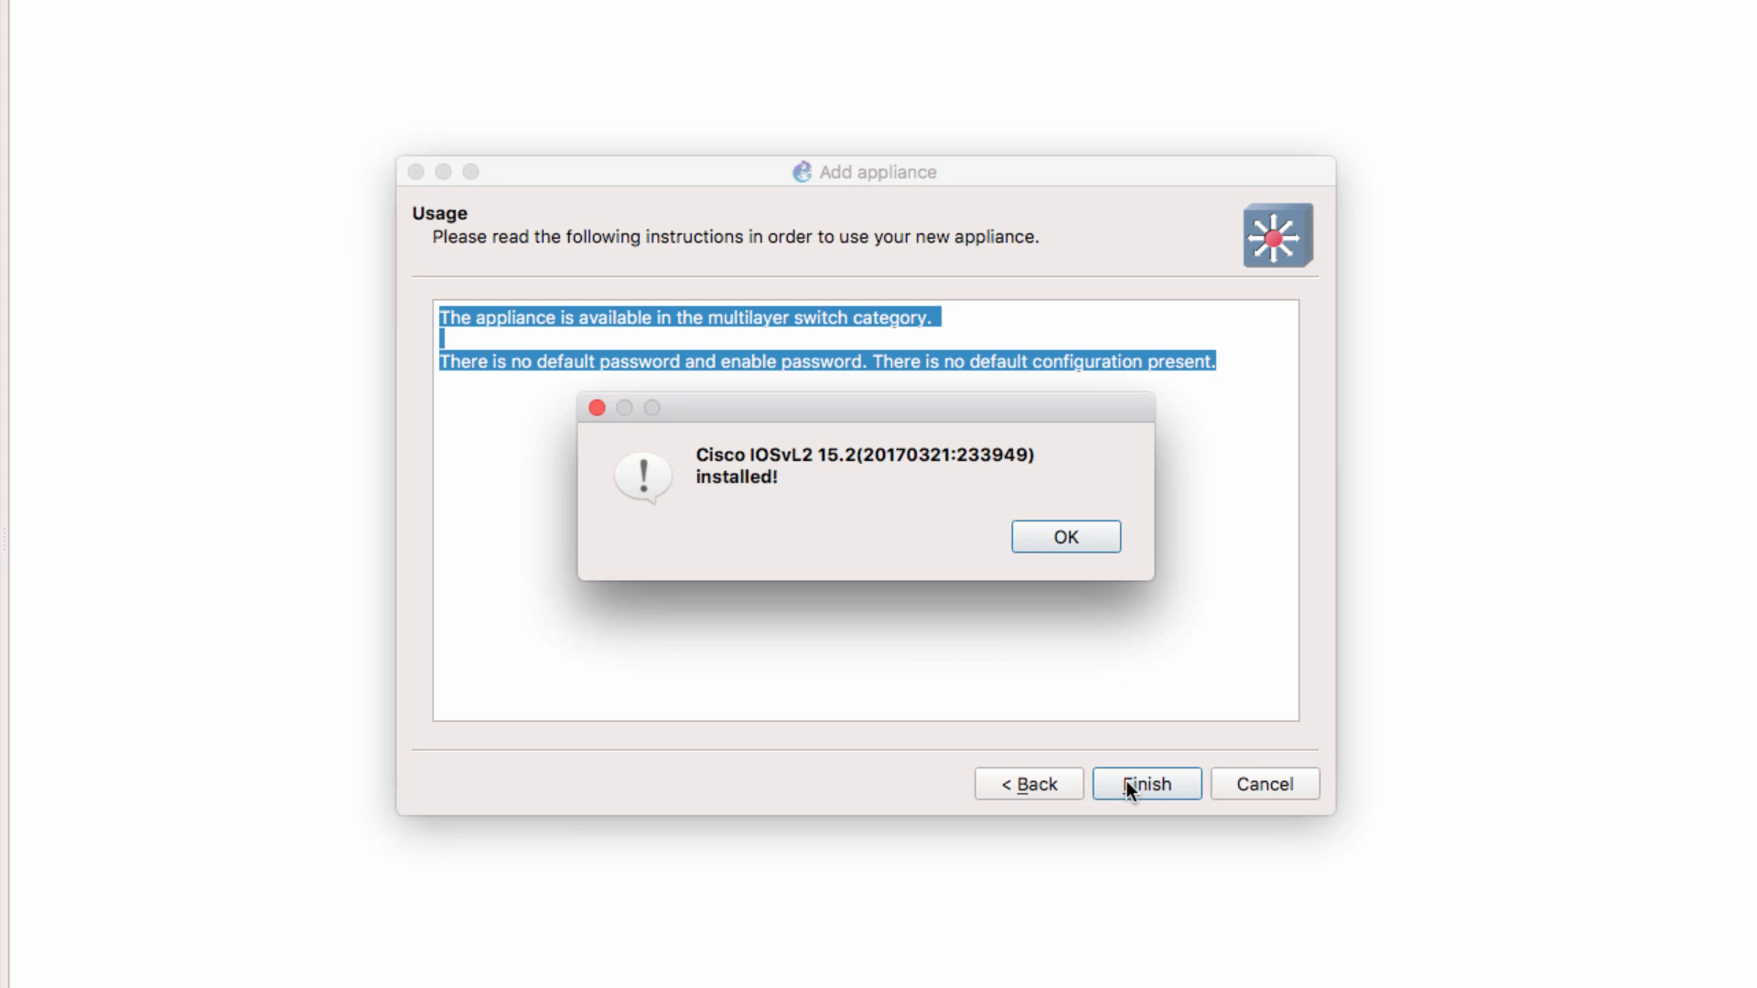
click(1037, 545)
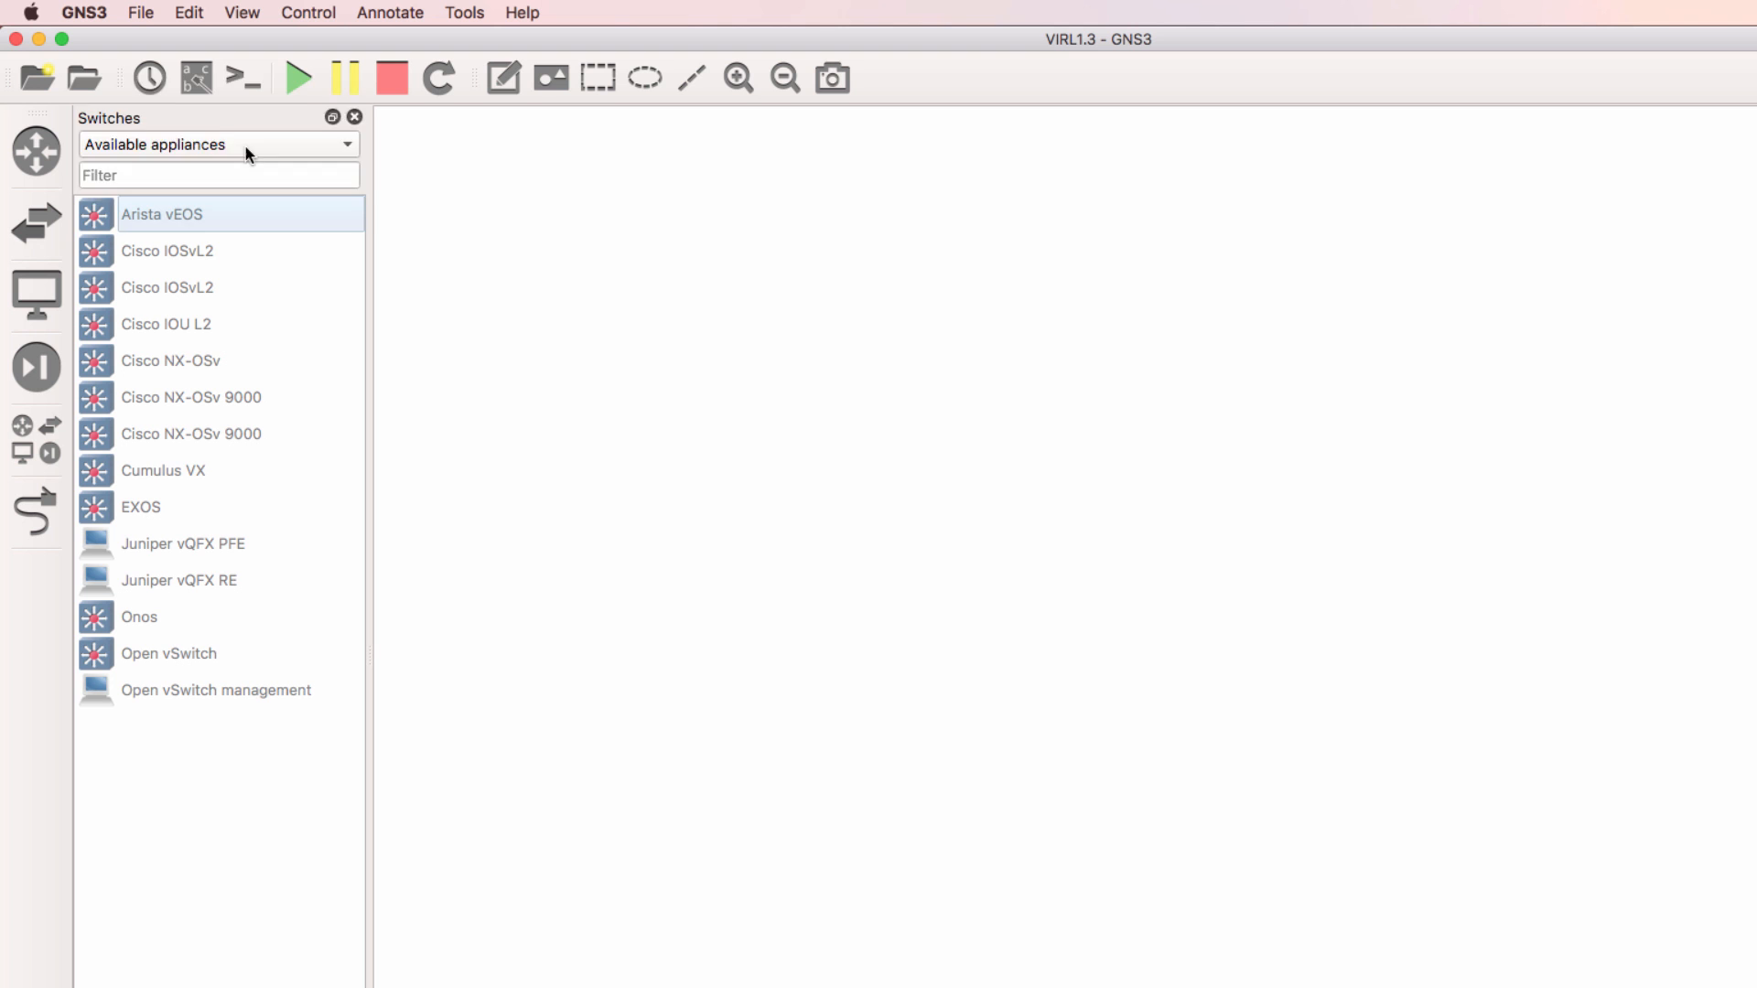
List only installed switch appliances and drag the Cisco IOSvL2 15.2 switch onto the workspace.
click(245, 153)
click(217, 124)
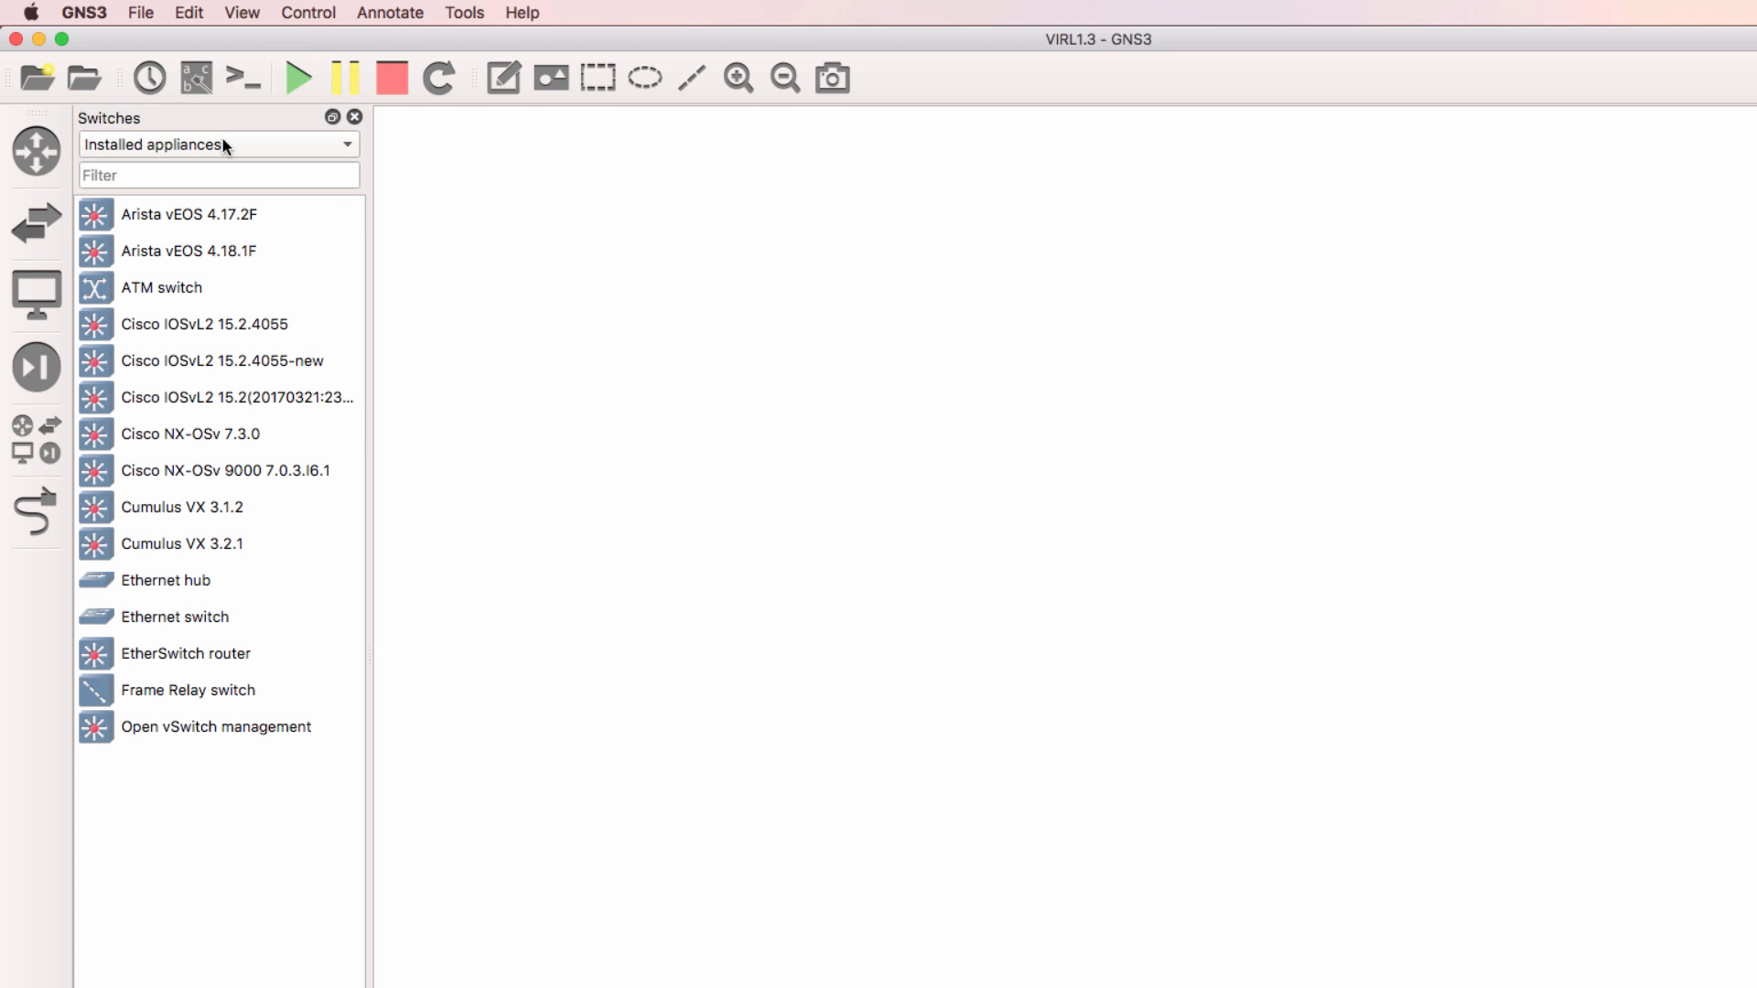
drag(365, 438, 486, 438)
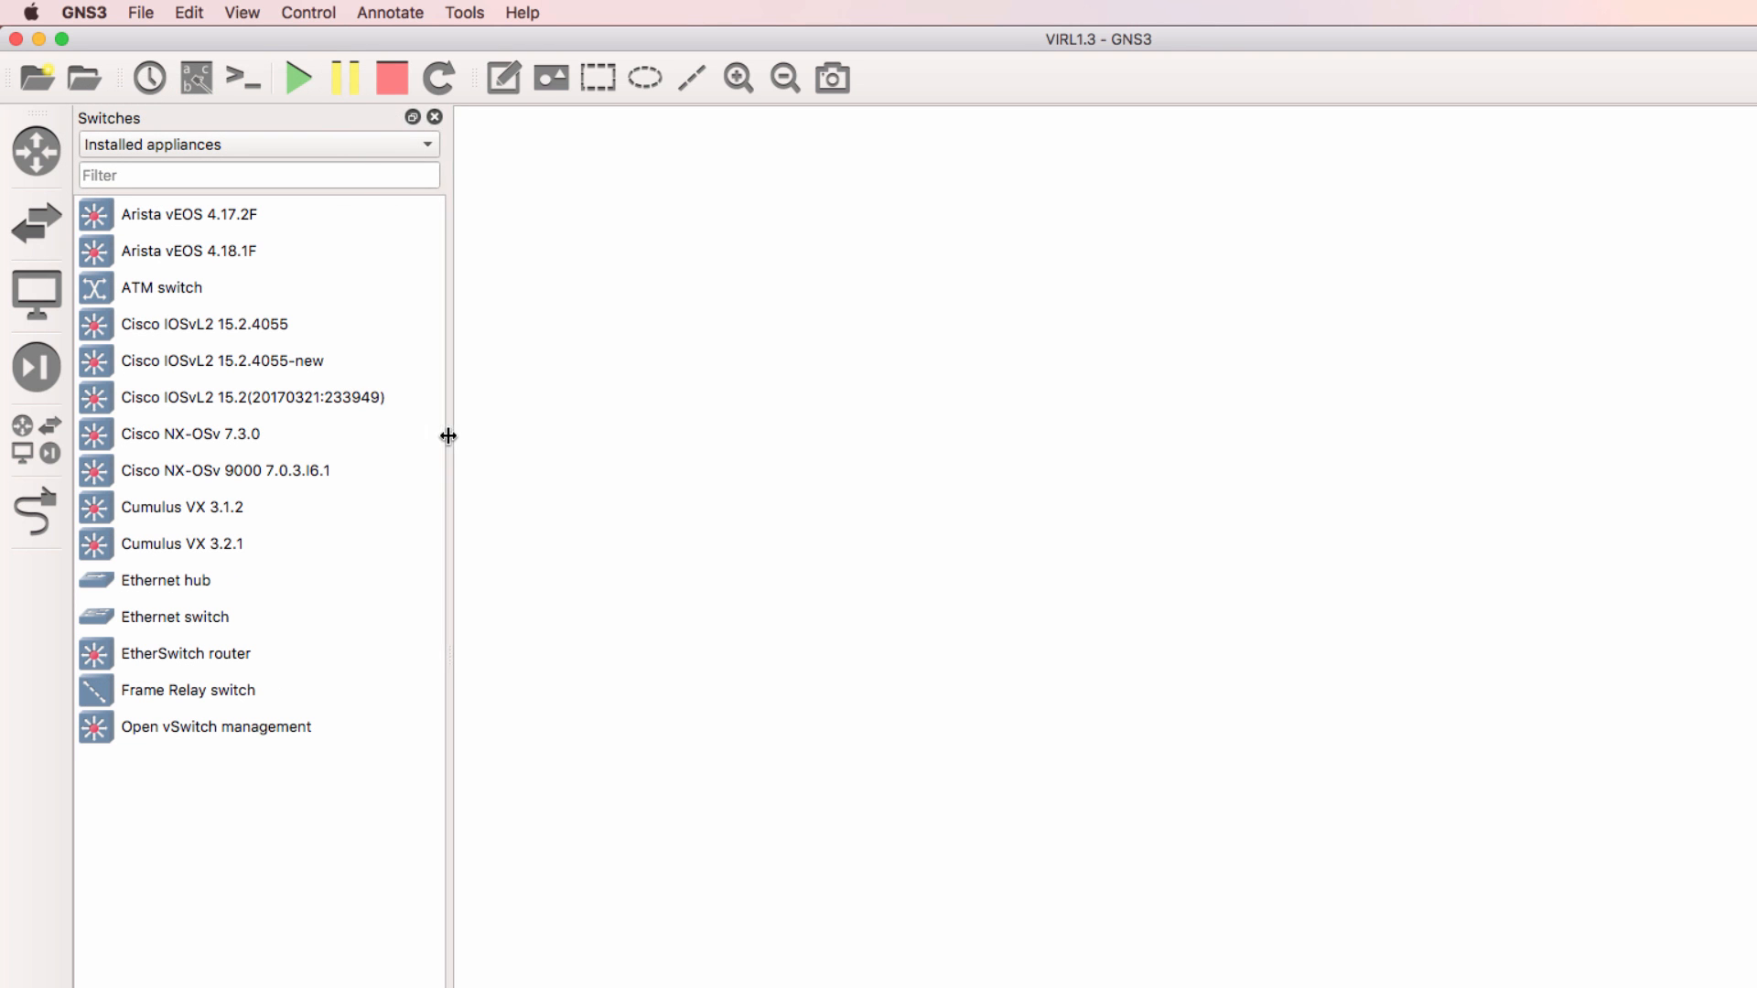
click(351, 399)
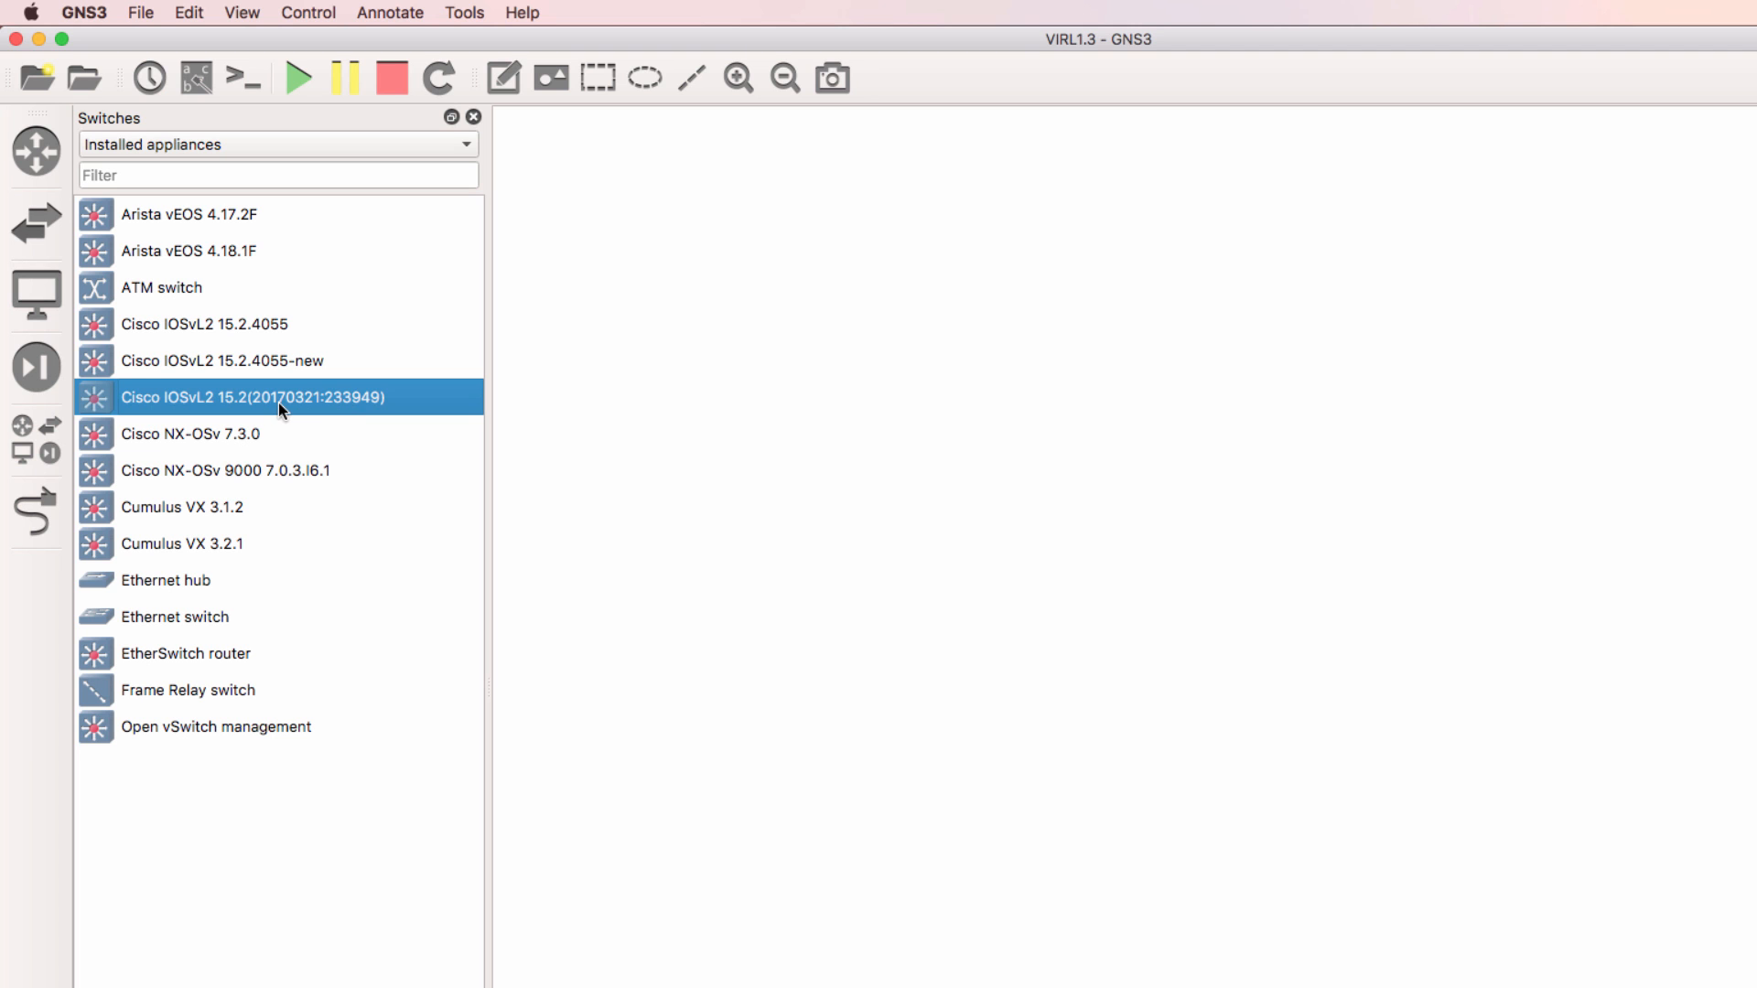
drag(278, 402, 959, 401)
Start the new IOSvL2 switch and open a console to it.
right_click(991, 440)
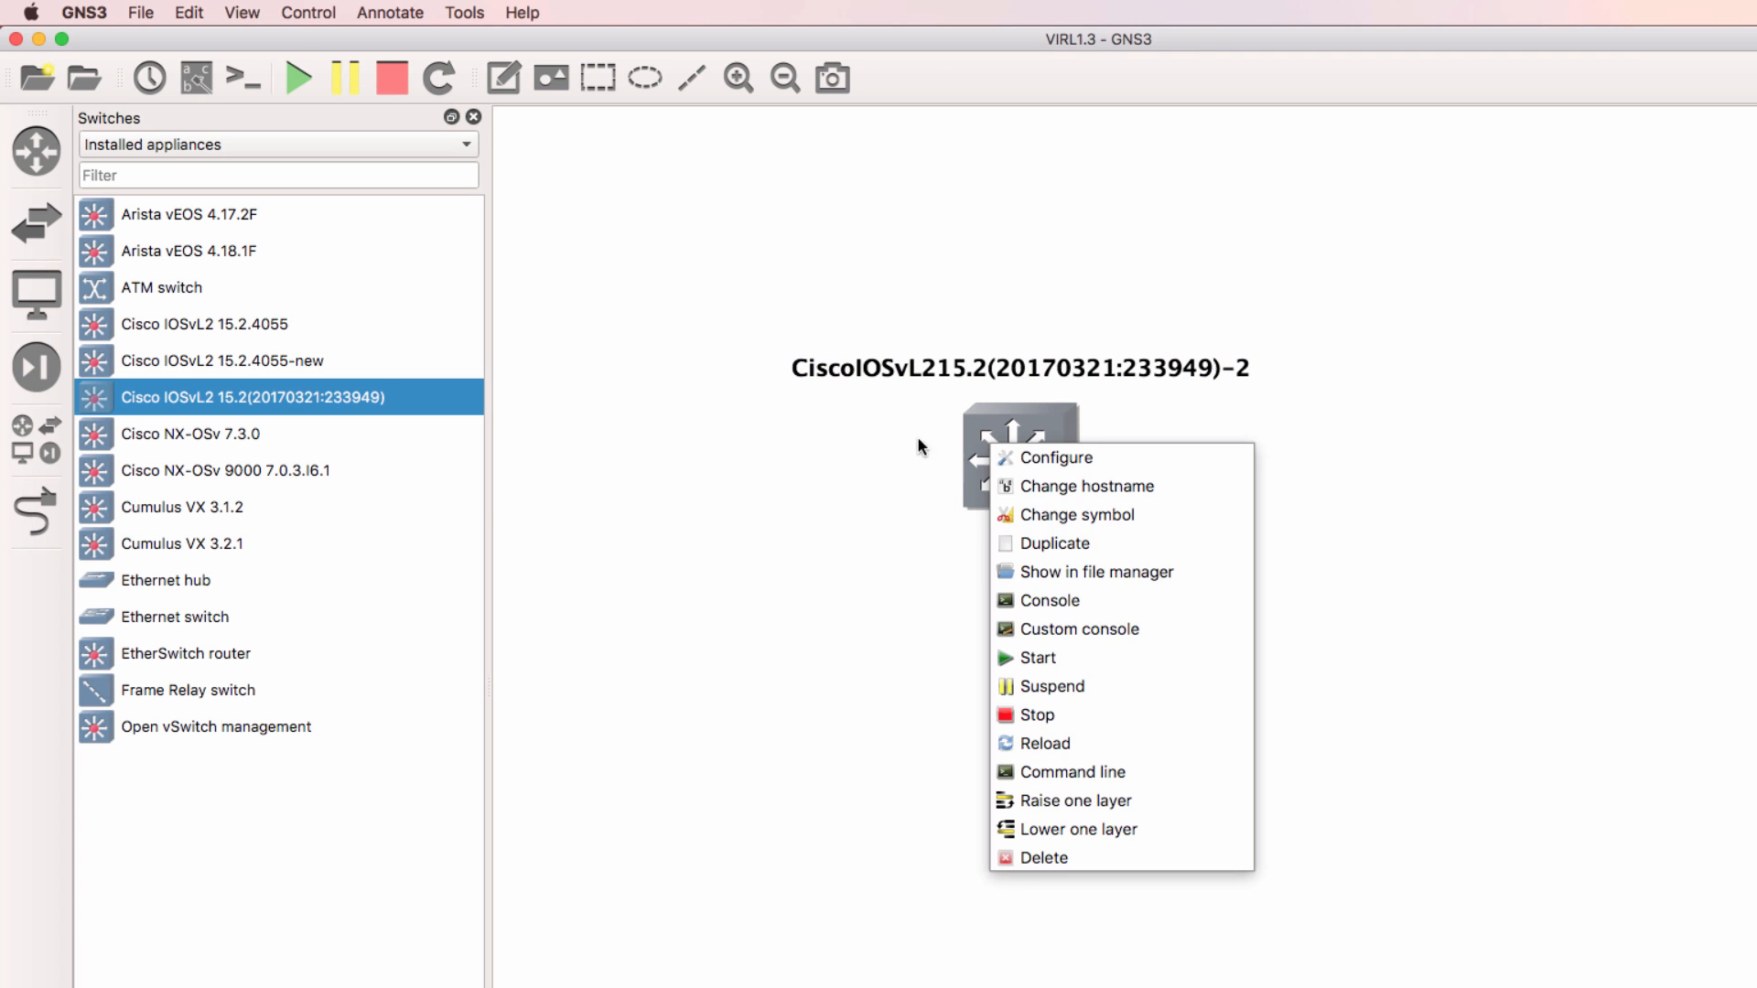
click(1088, 661)
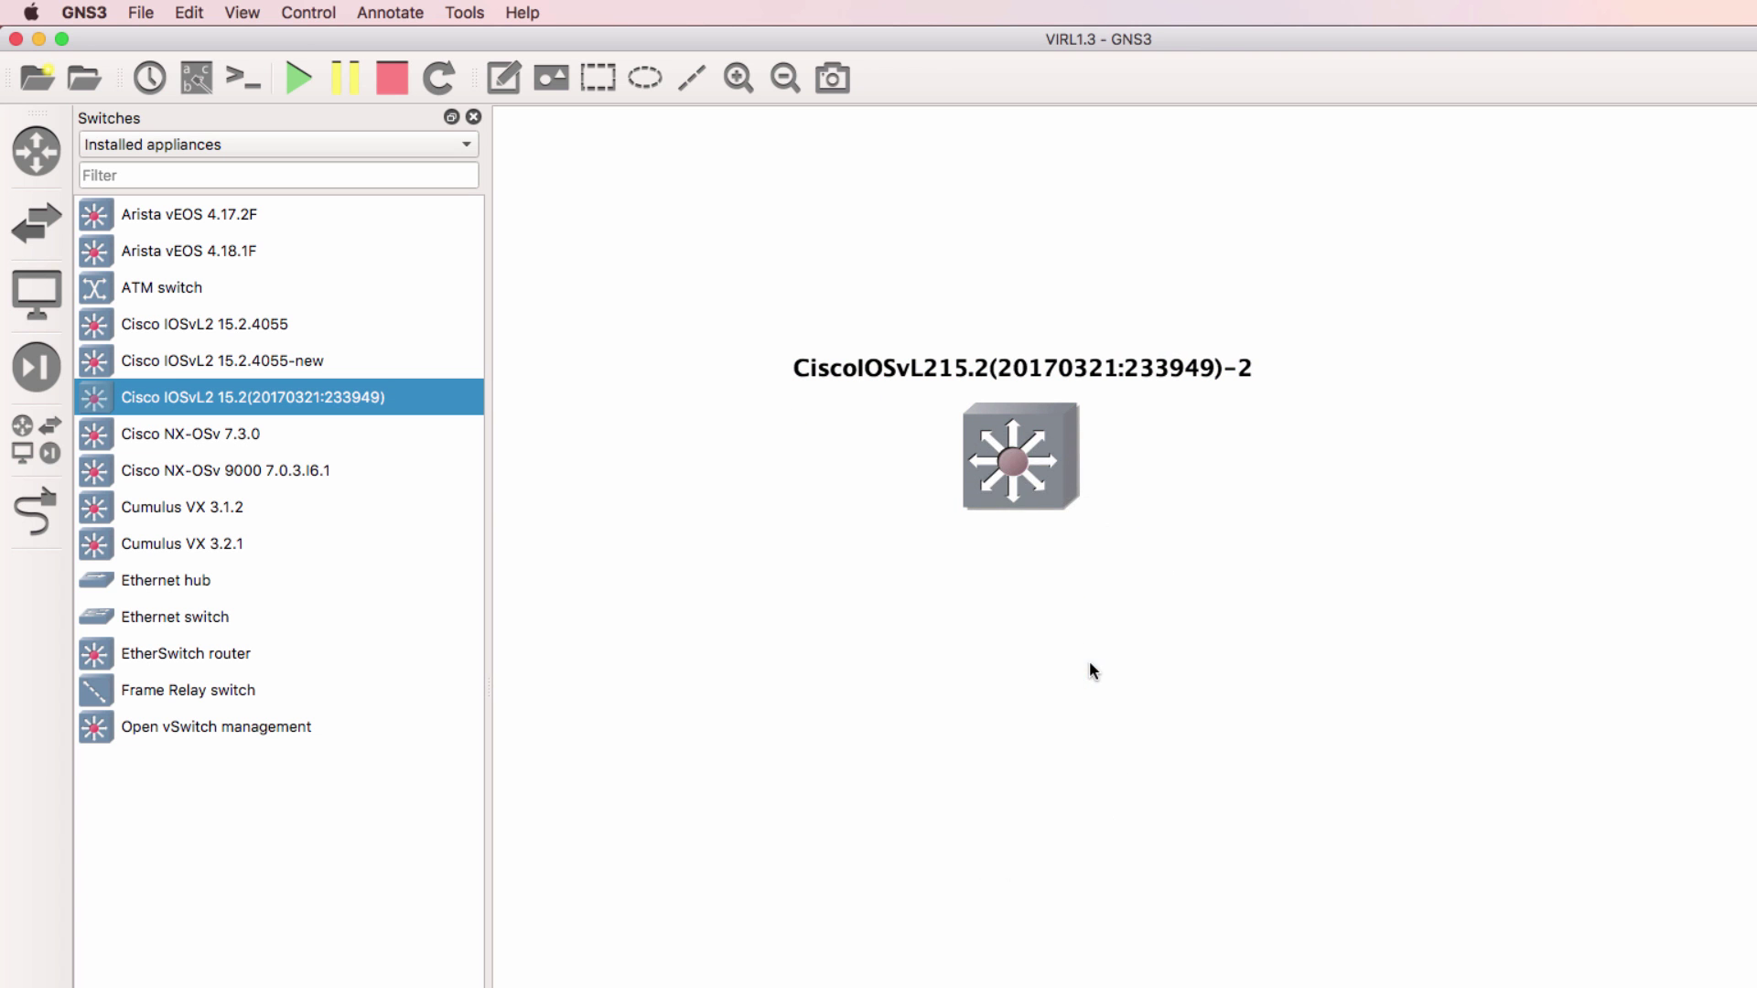
right_click(1029, 458)
click(1099, 606)
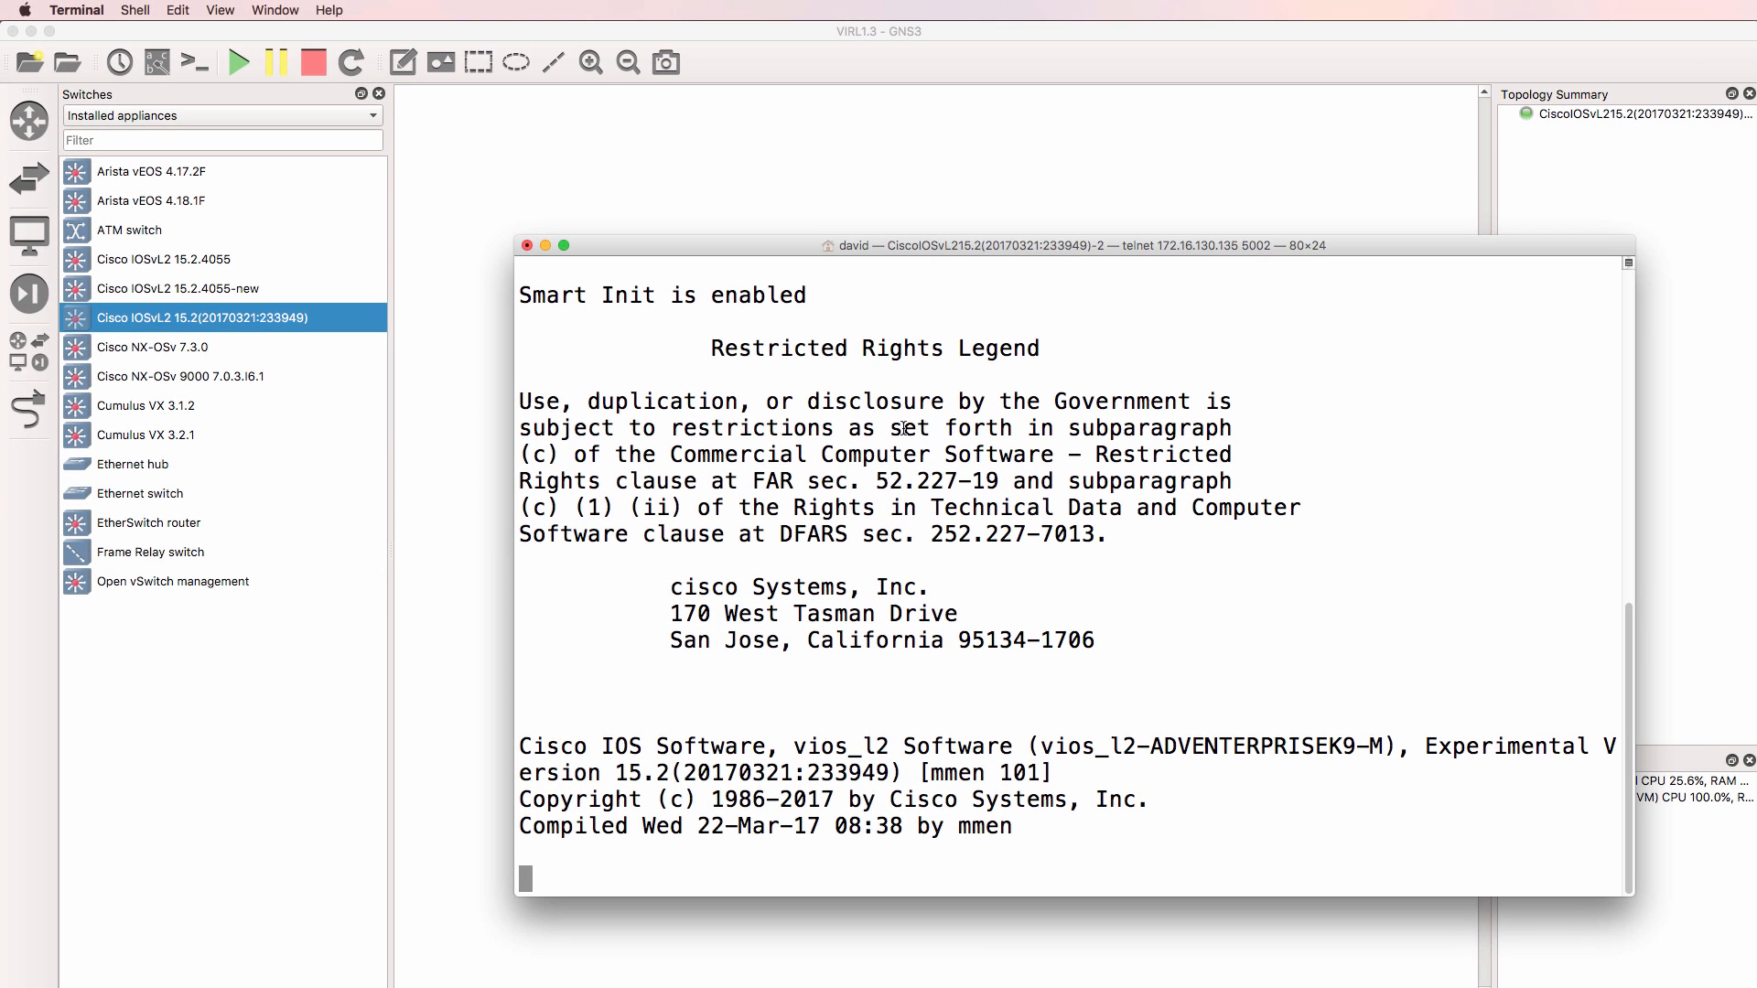
Highlight the vios_l2 software name during boot, then get a prompt and enter privileged mode with en.
drag(785, 746, 1017, 746)
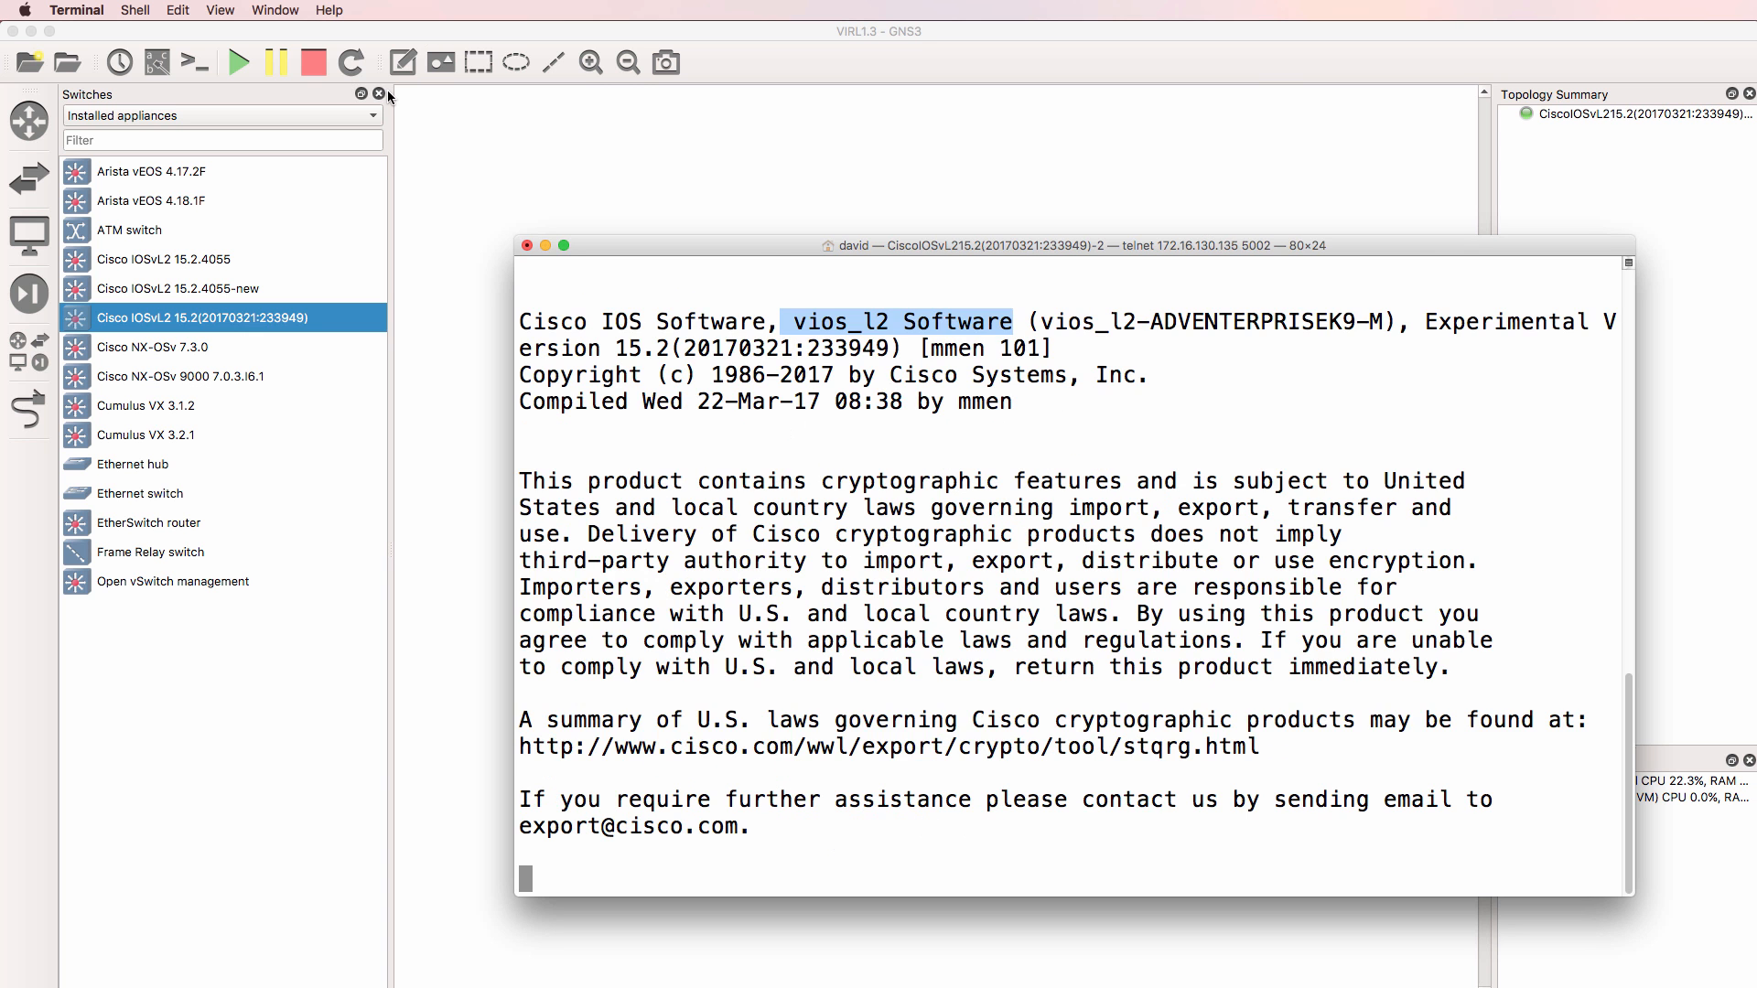
scroll(1526, 428, up, 5)
scroll(1527, 429, down, 5)
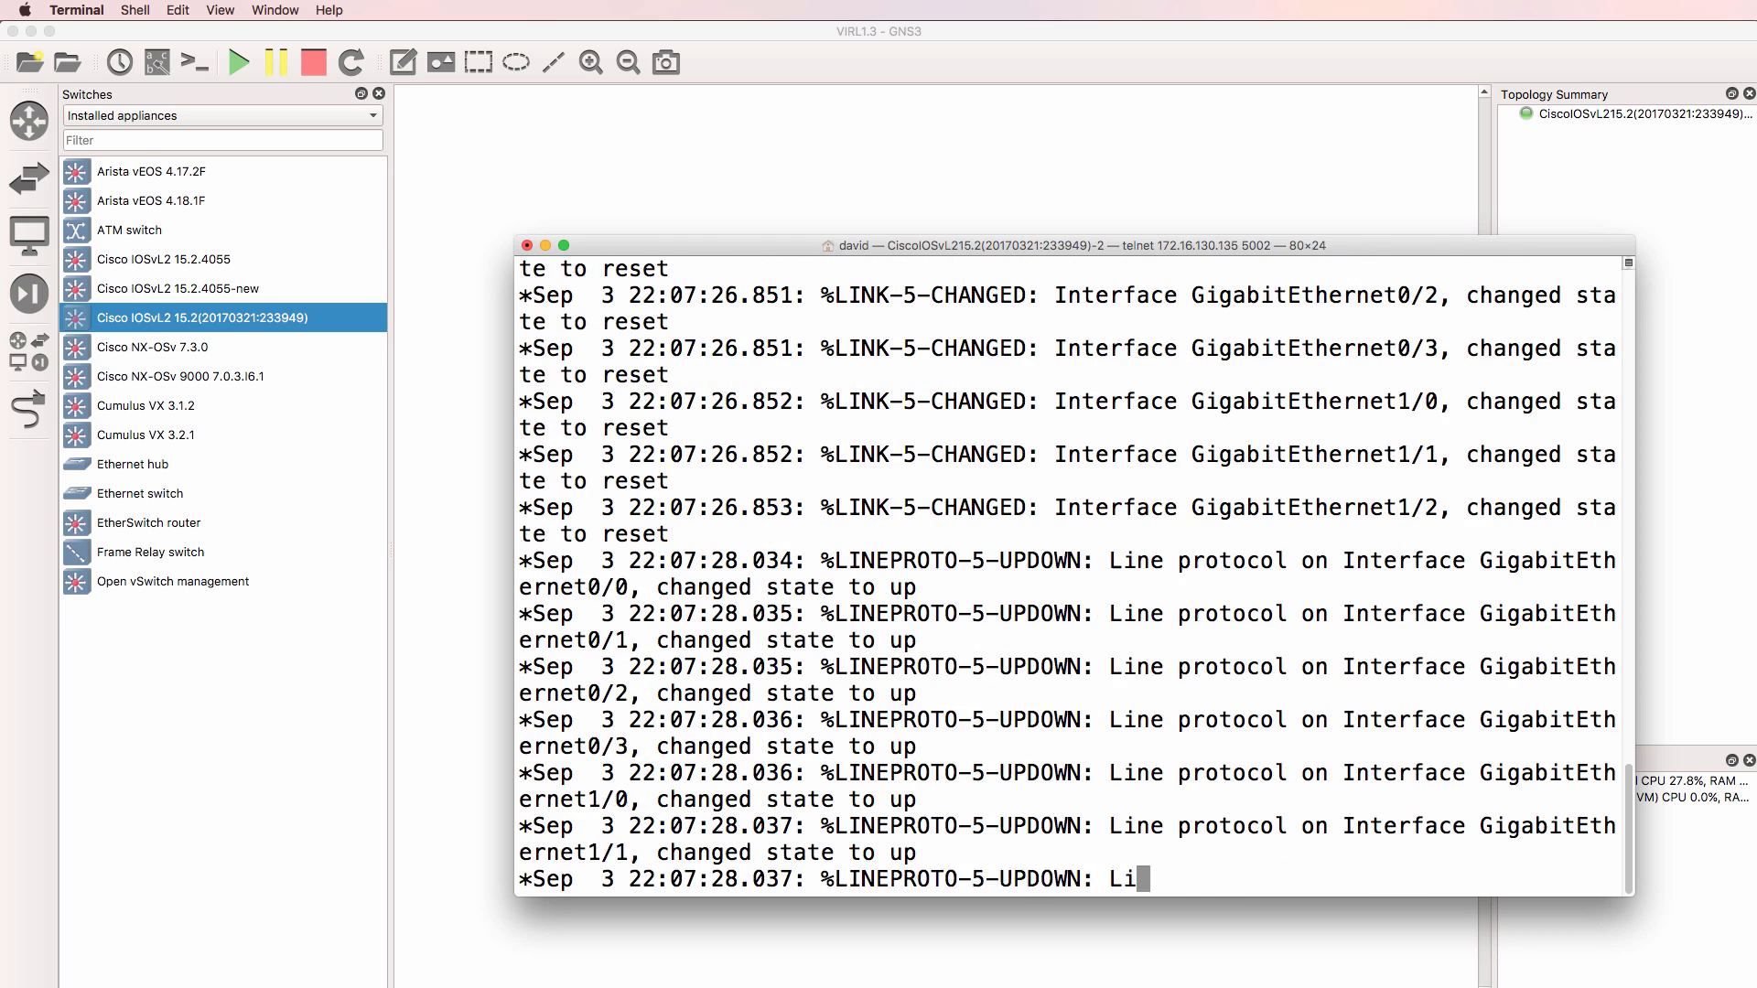
key(Return)
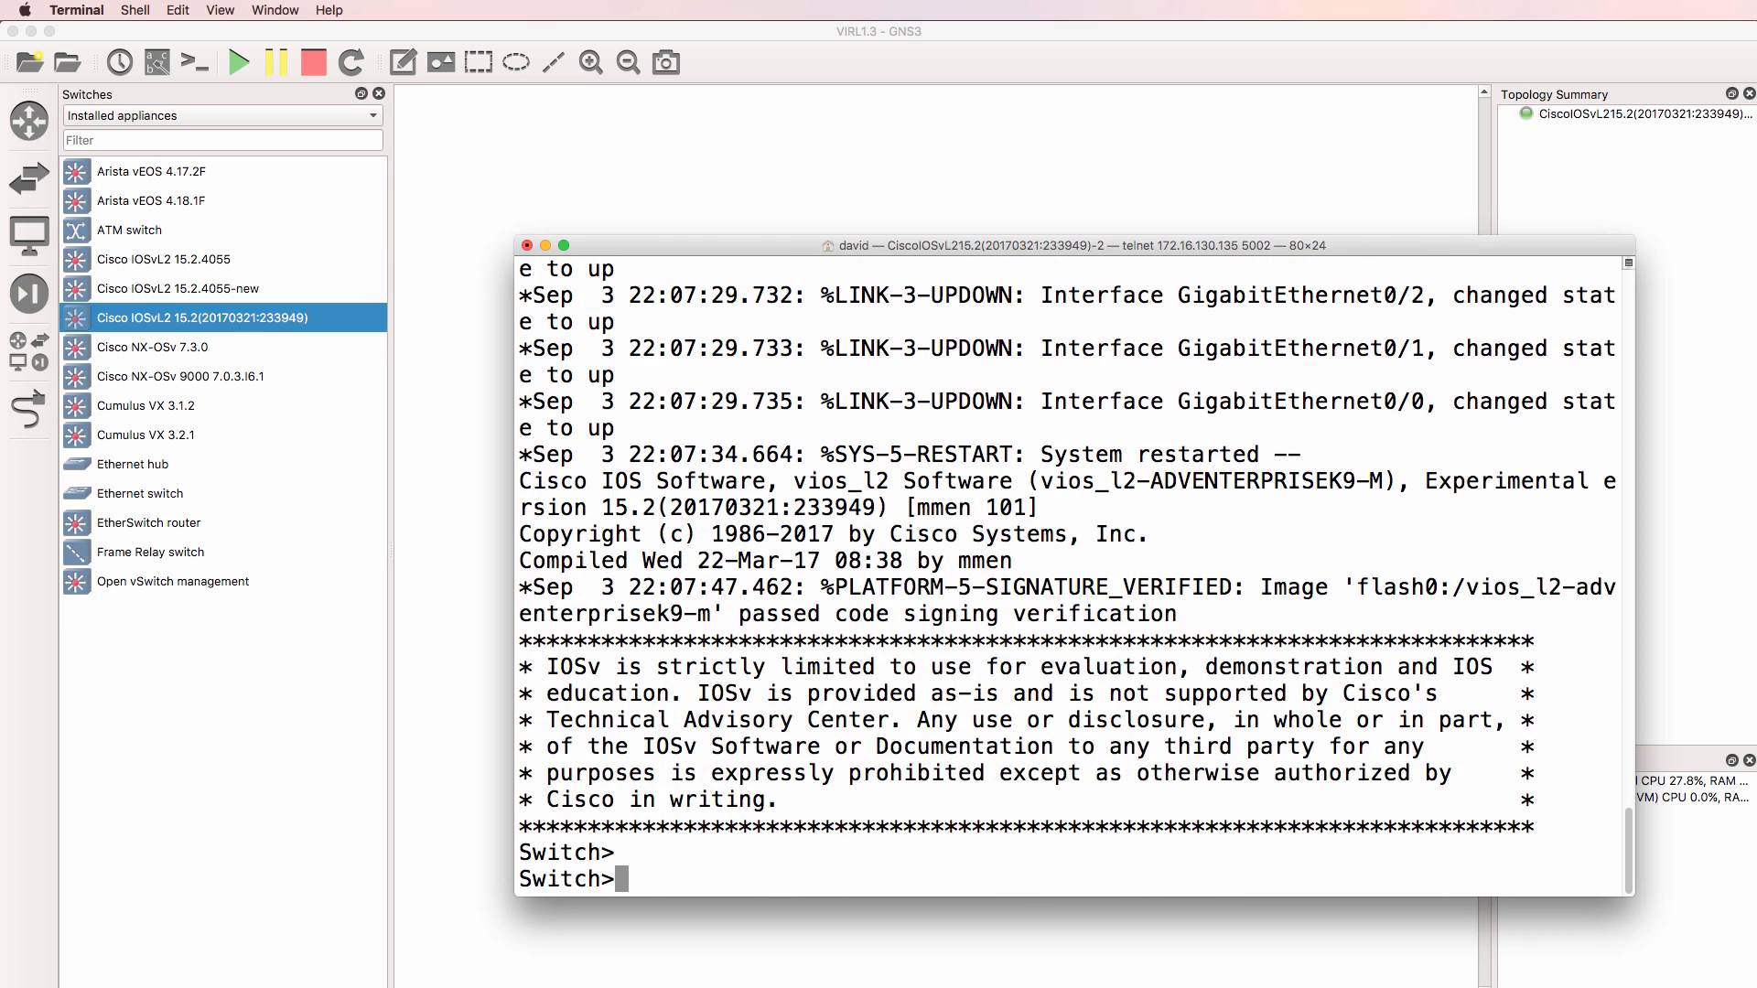
key(Return)
text(en)
key(Return)
text(s)
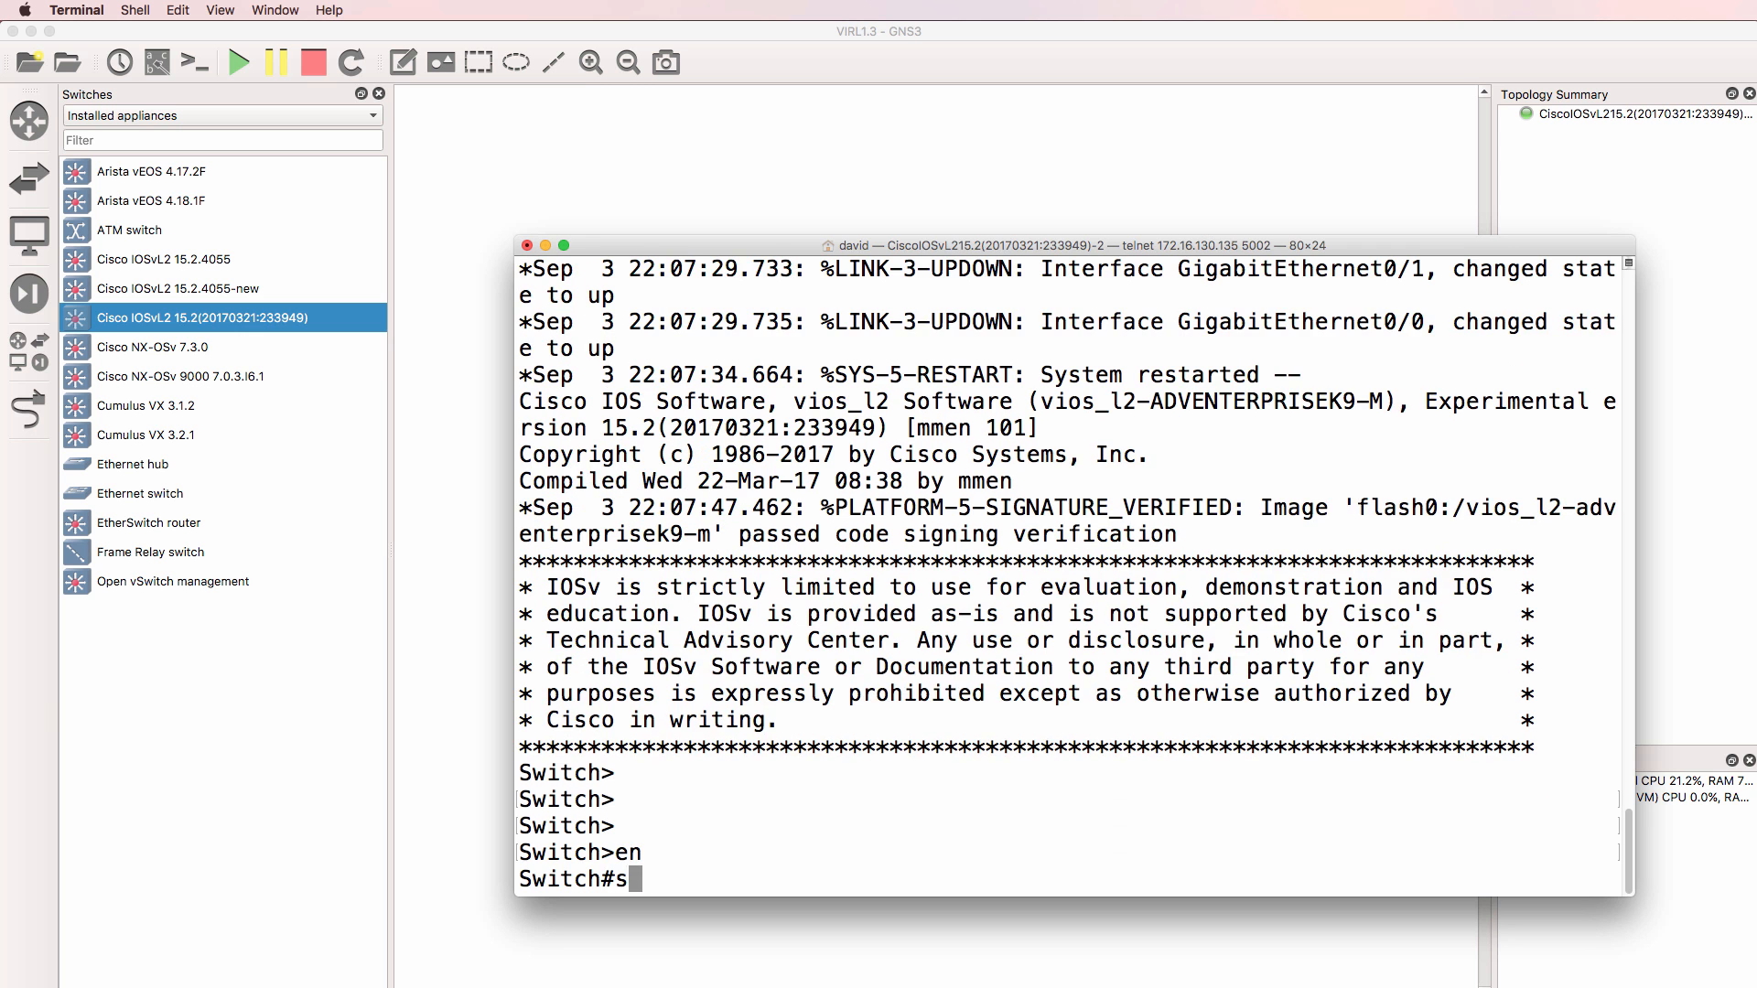
text(h ver)
Run sh ver, highlight the experimental version number and page through the rest of the report.
key(Return)
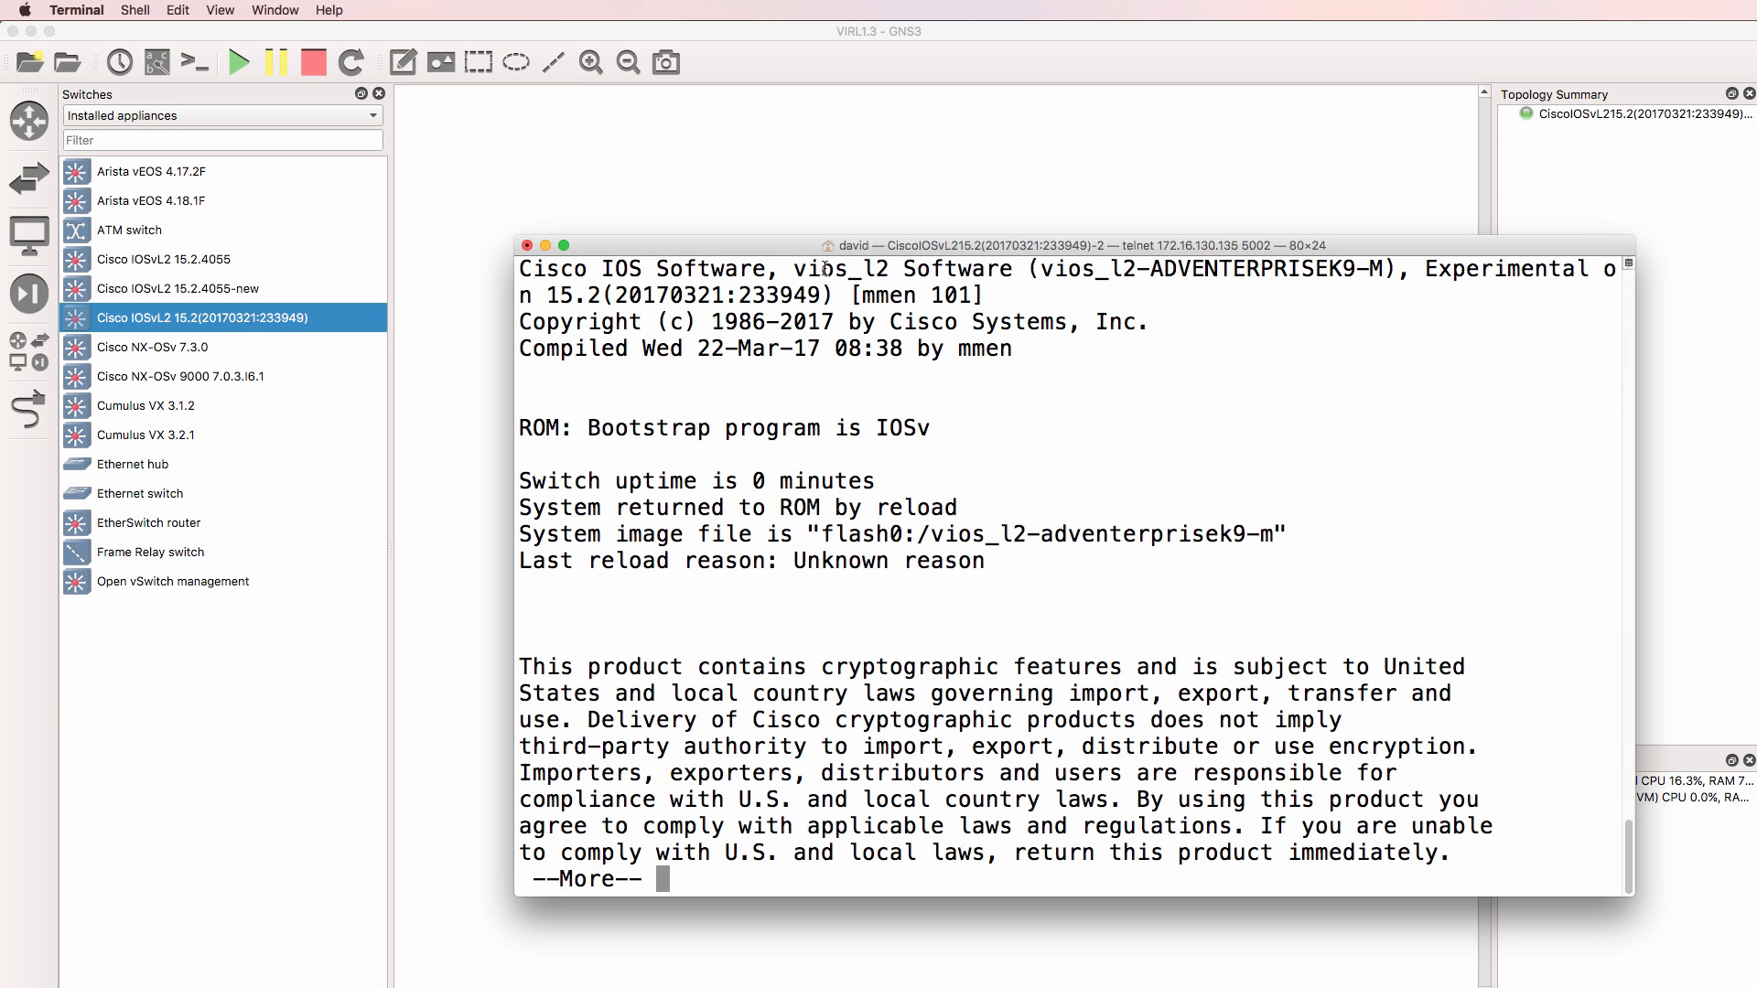
drag(1425, 270, 1334, 286)
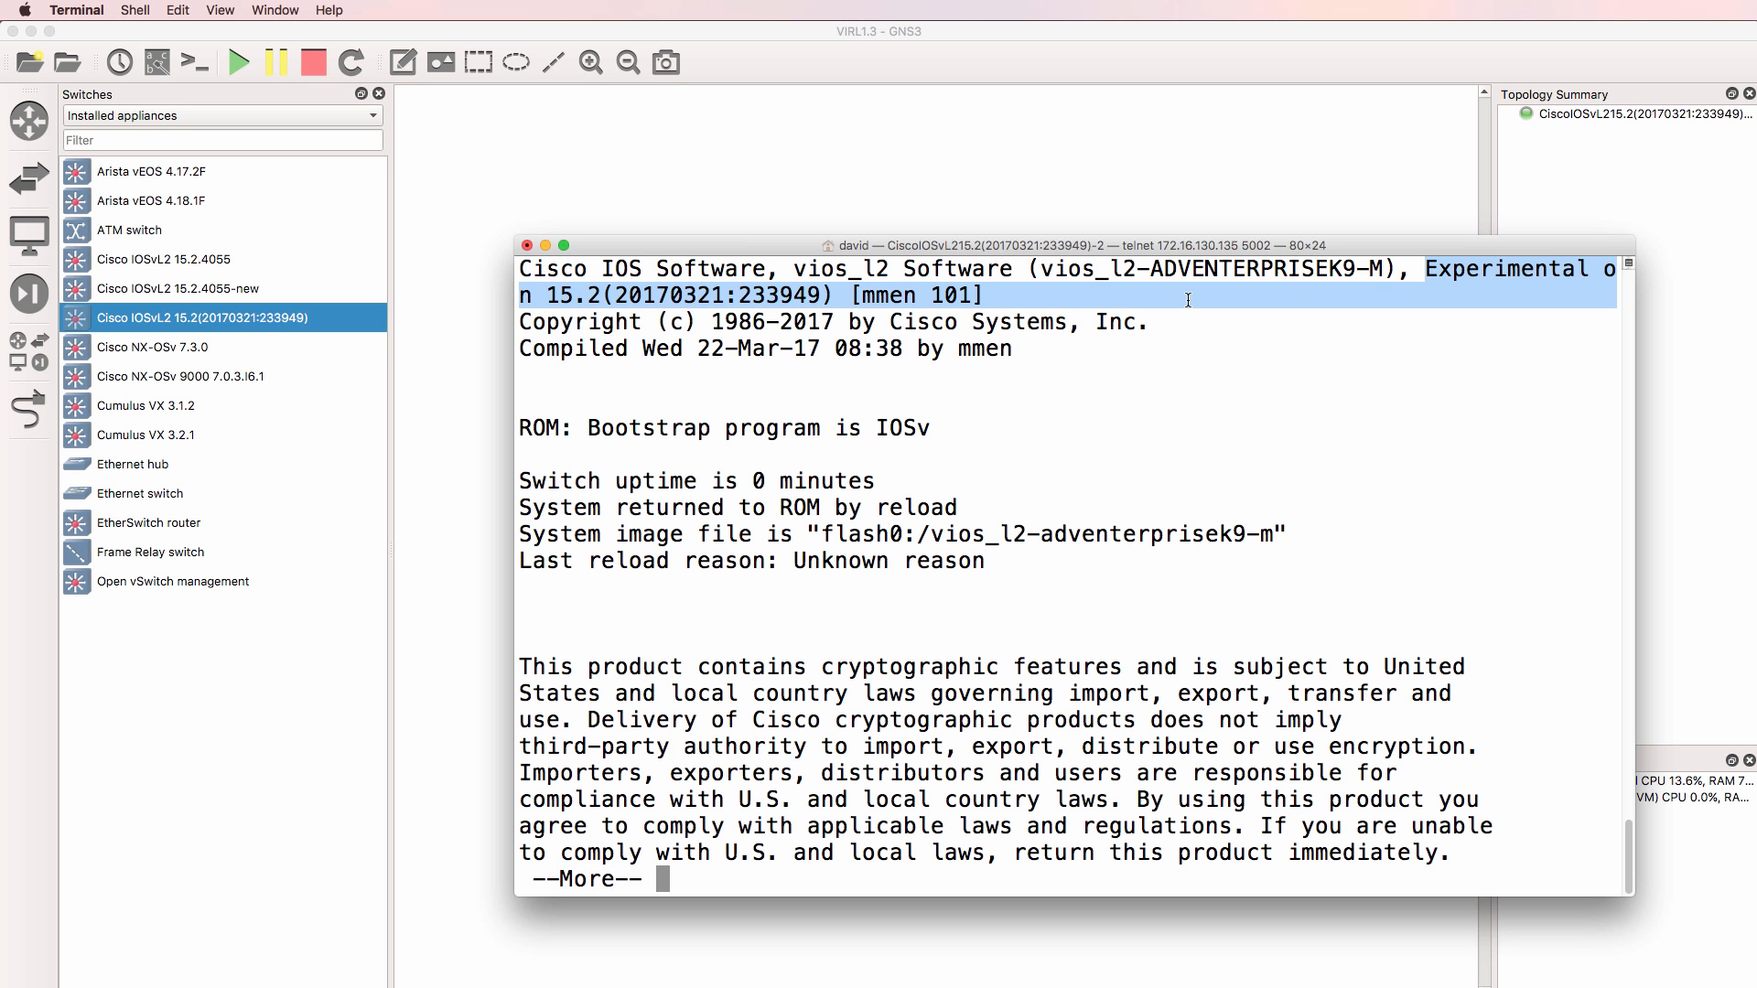
key(space)
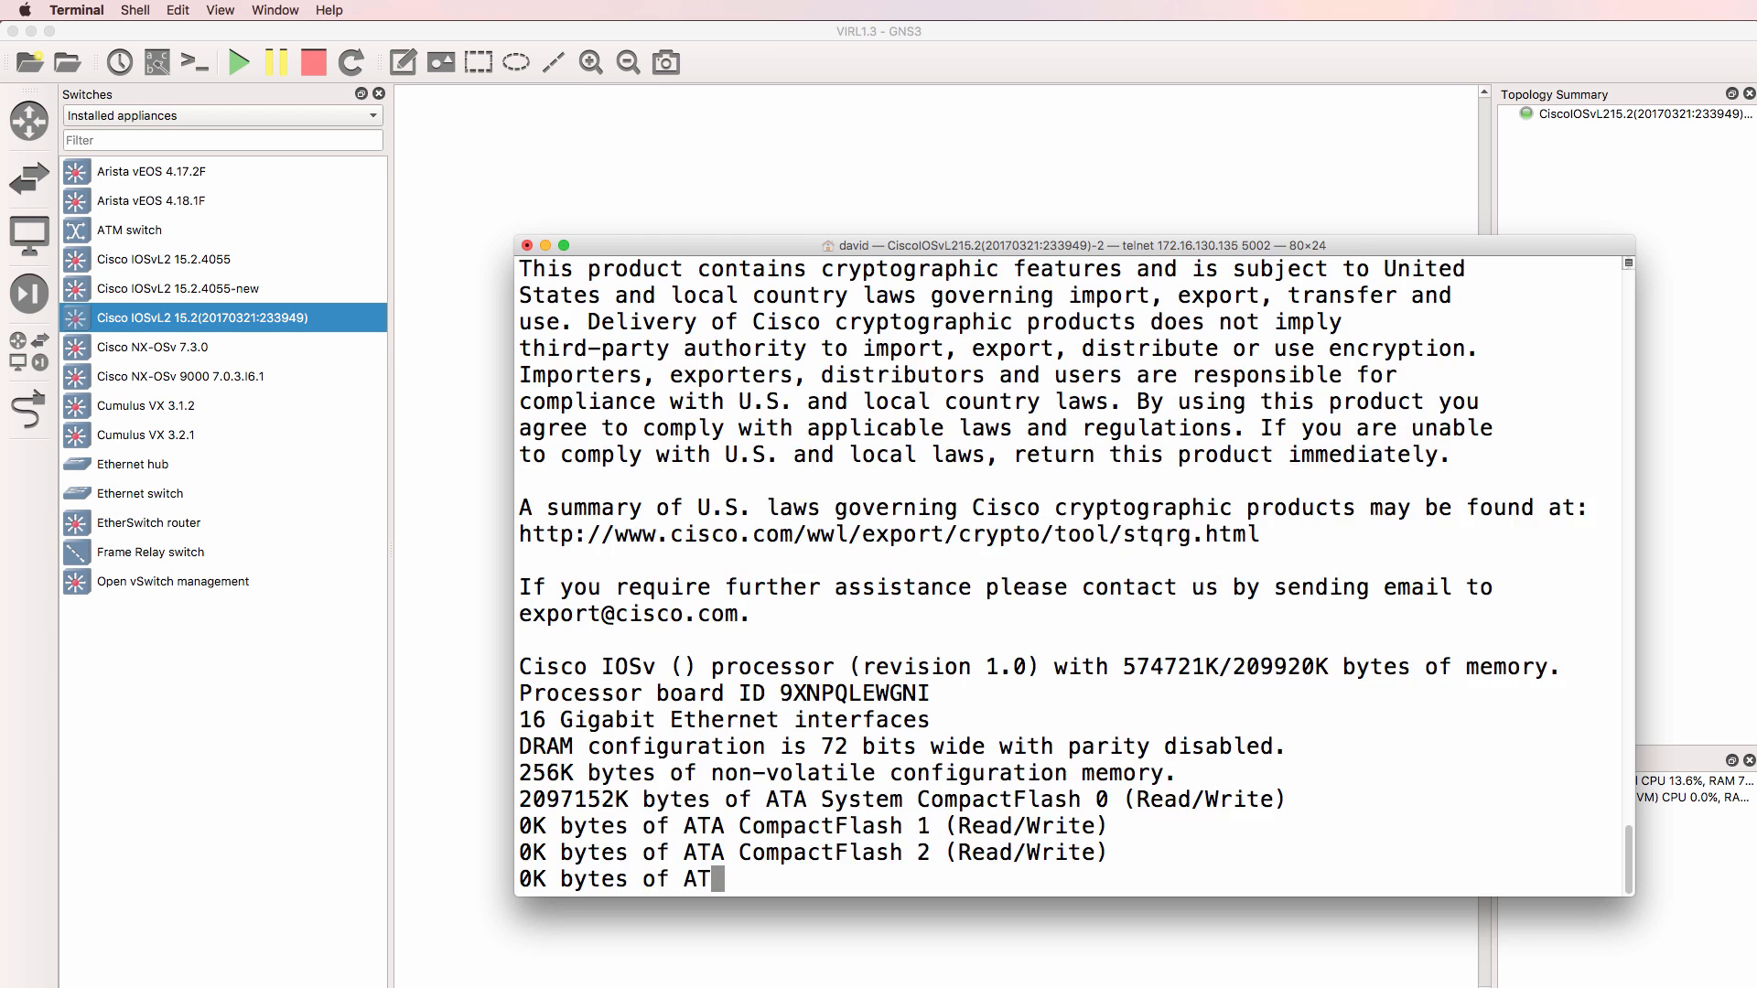